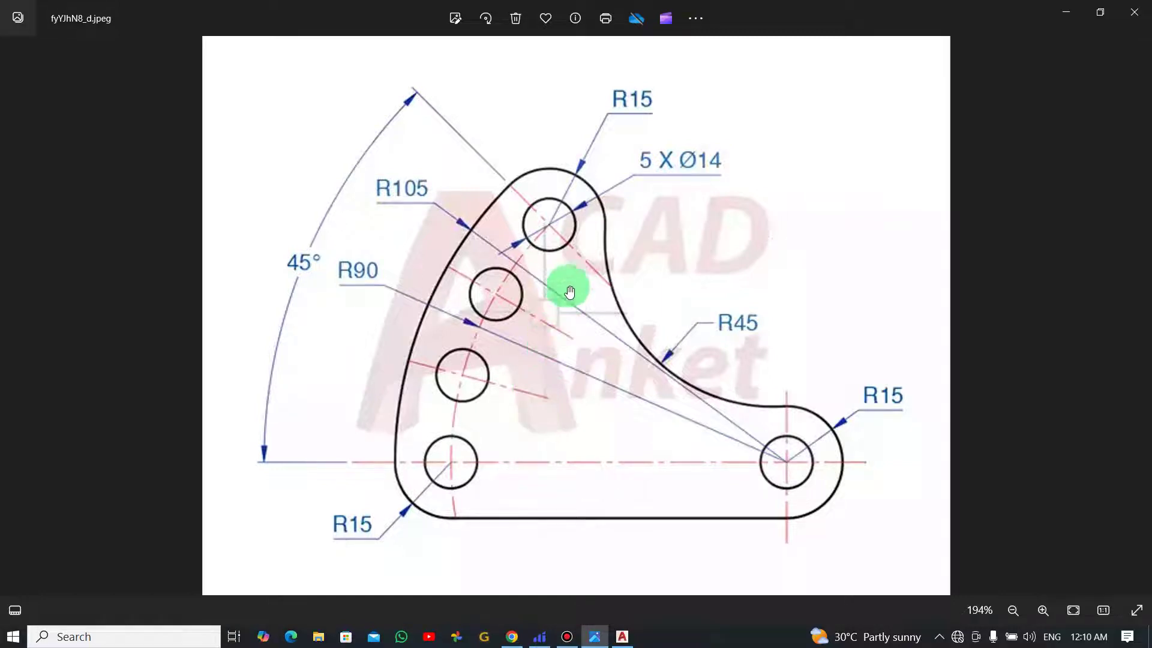
Draw a 14-diameter hole circle at the chosen centre point.
scroll(596, 280, down, 3)
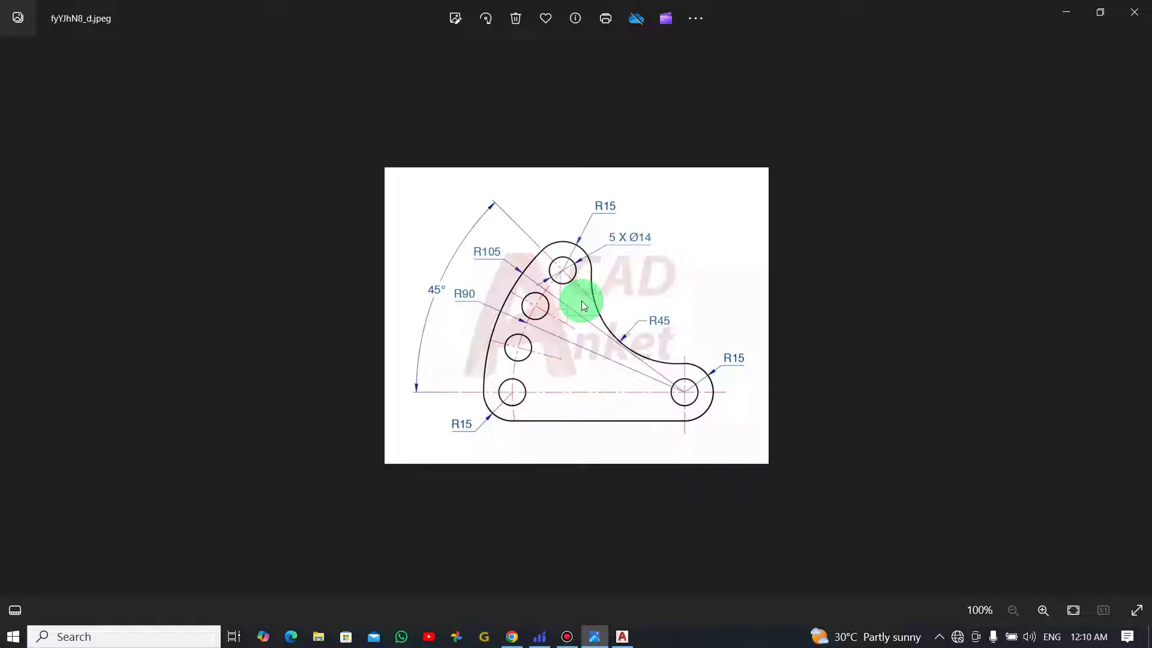
scroll(582, 304, up, 4)
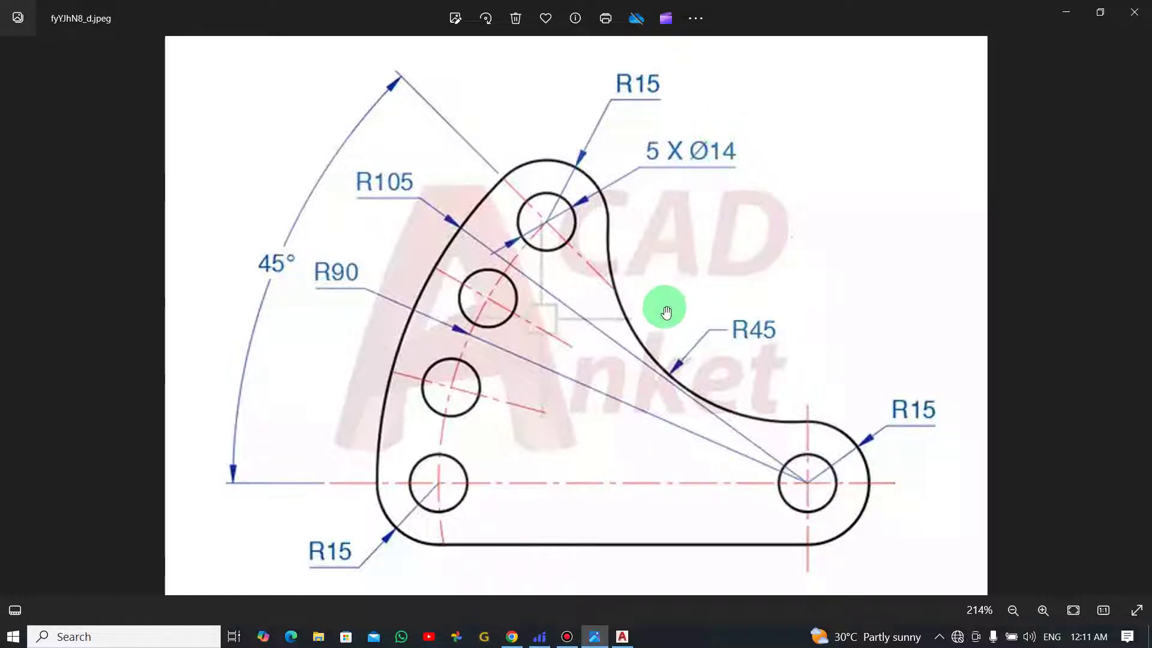
key(alt+Tab)
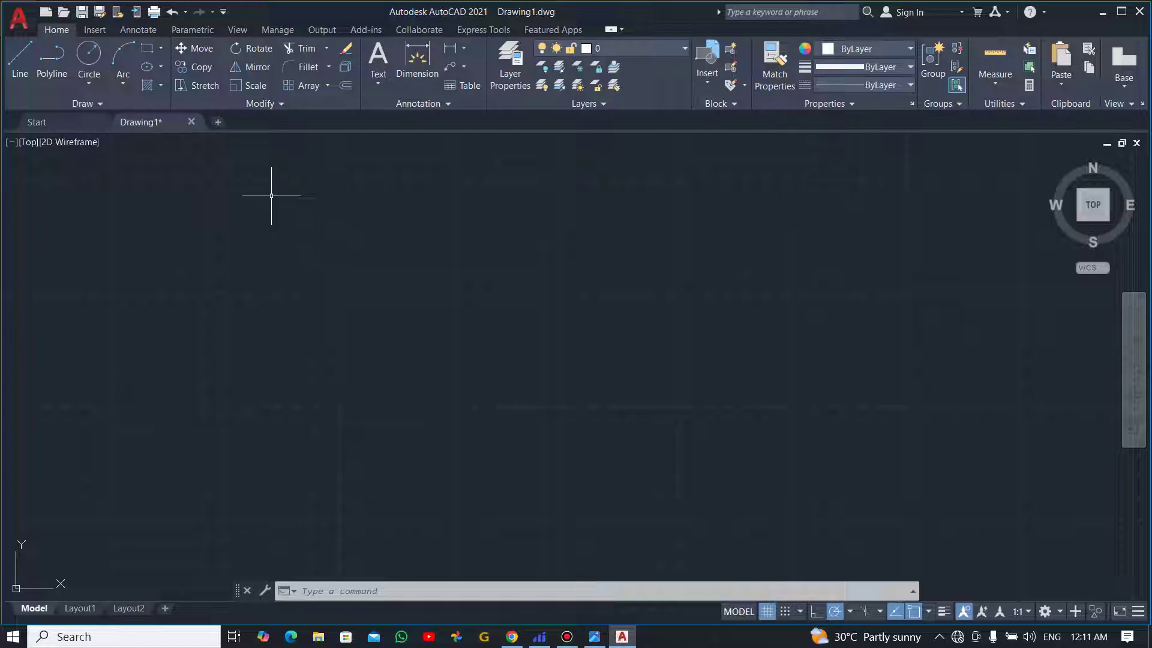
click(90, 56)
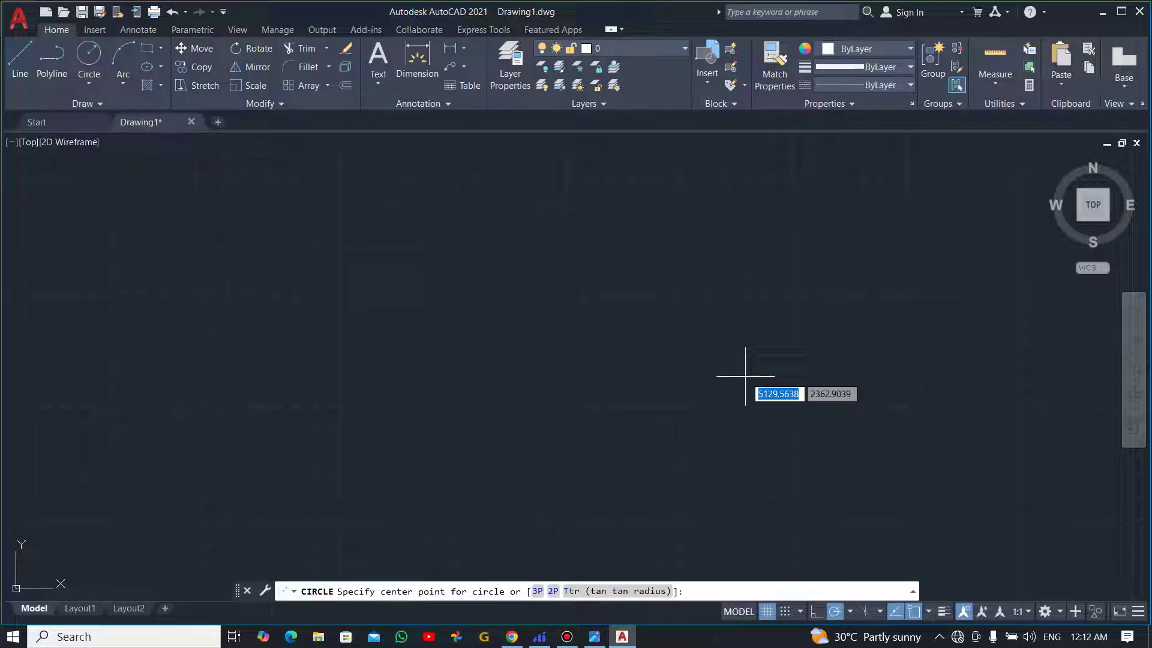
click(740, 354)
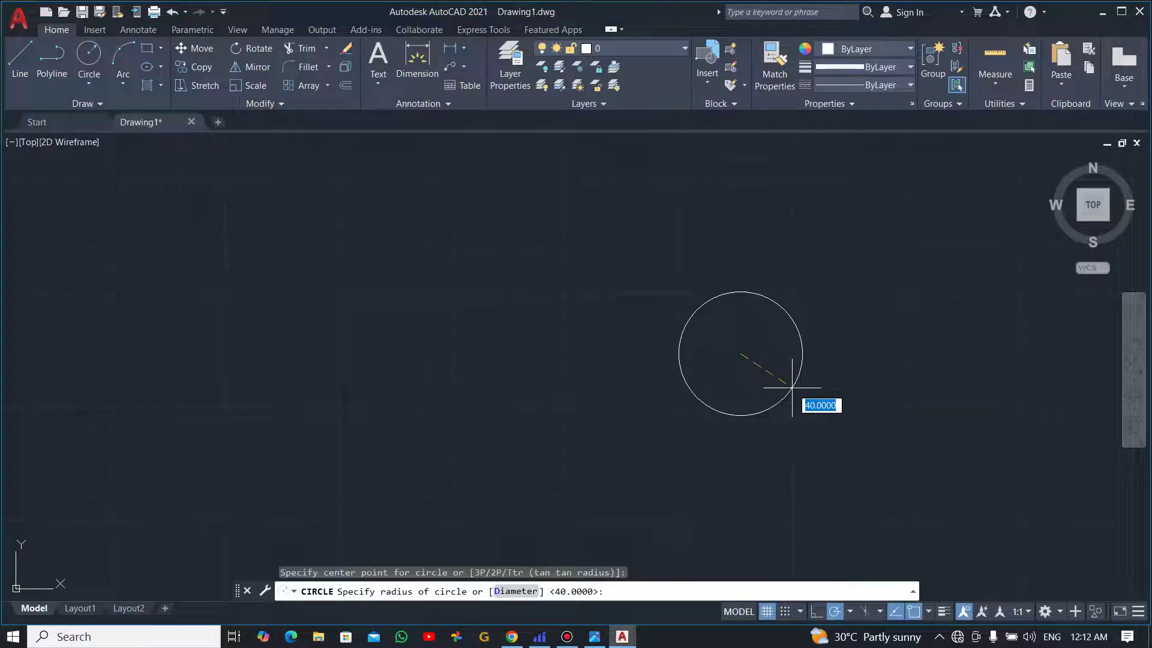
click(502, 591)
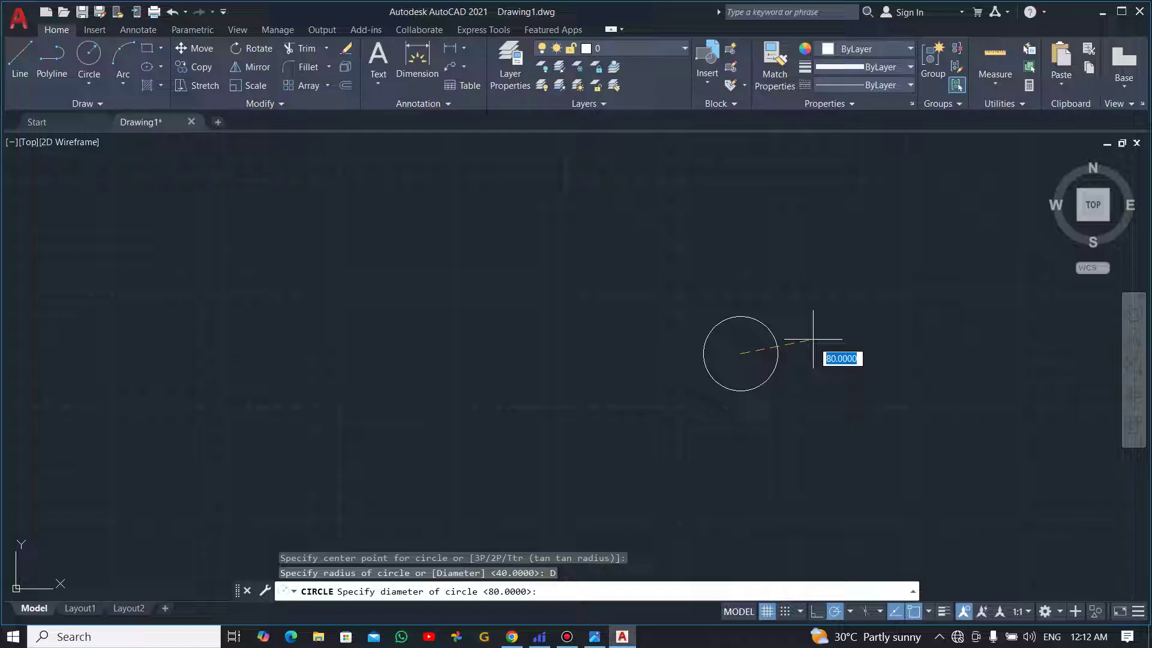
text(14)
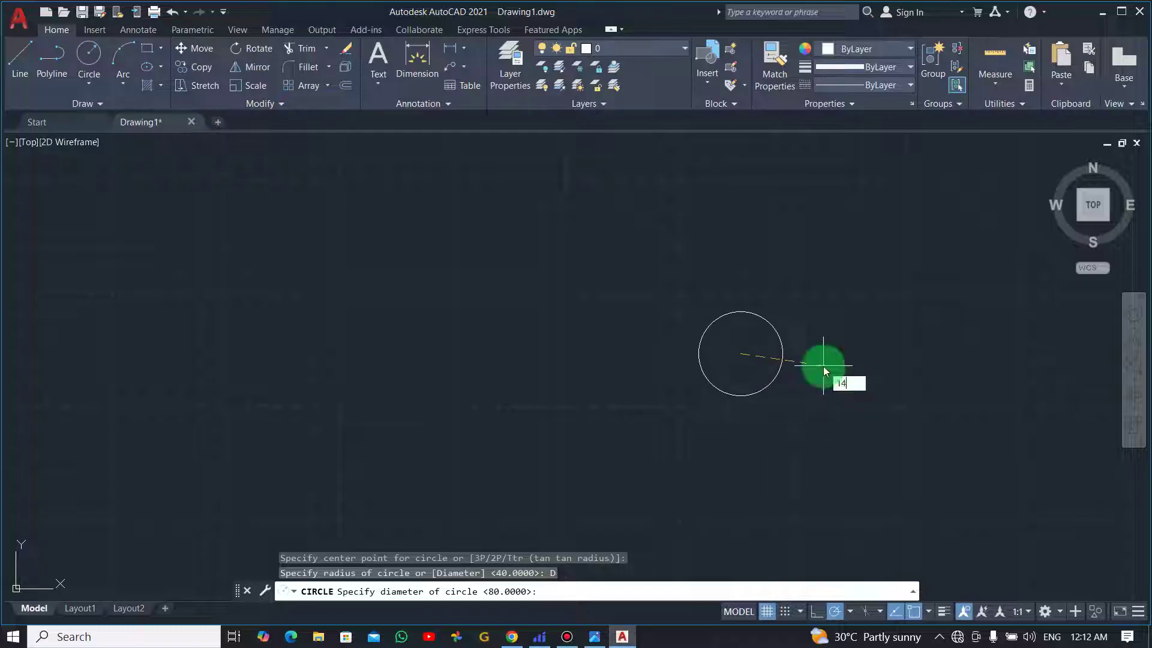
key(Return)
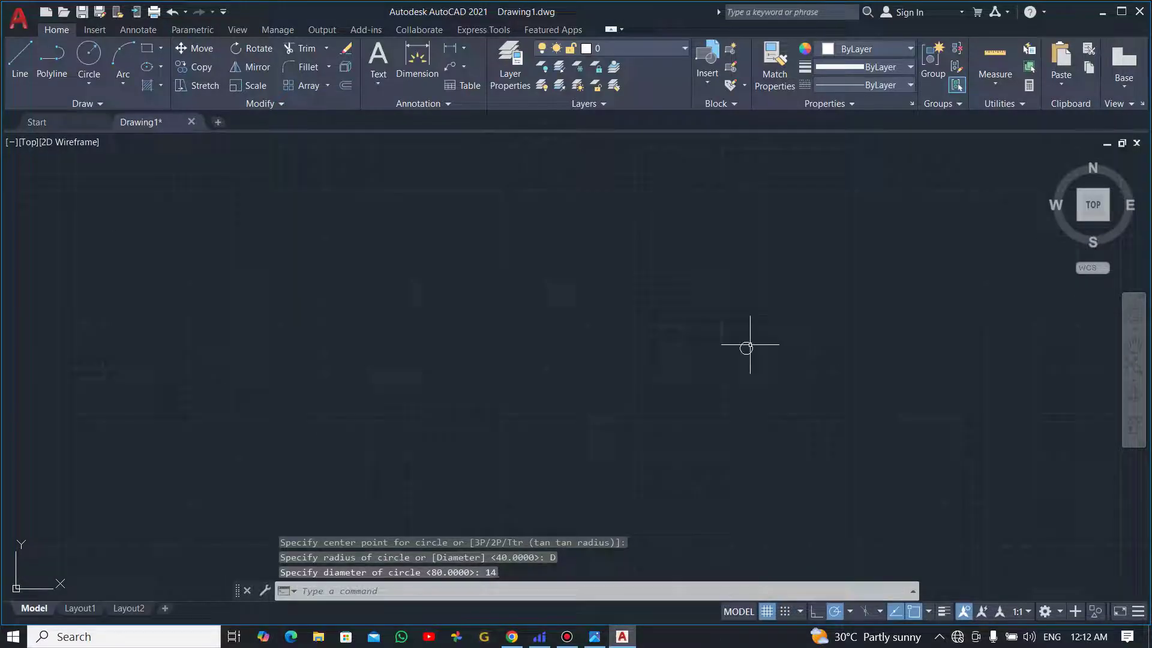
Add a concentric radius-15 circle around the hole, then return to the reference photo.
scroll(670, 271, up, 2)
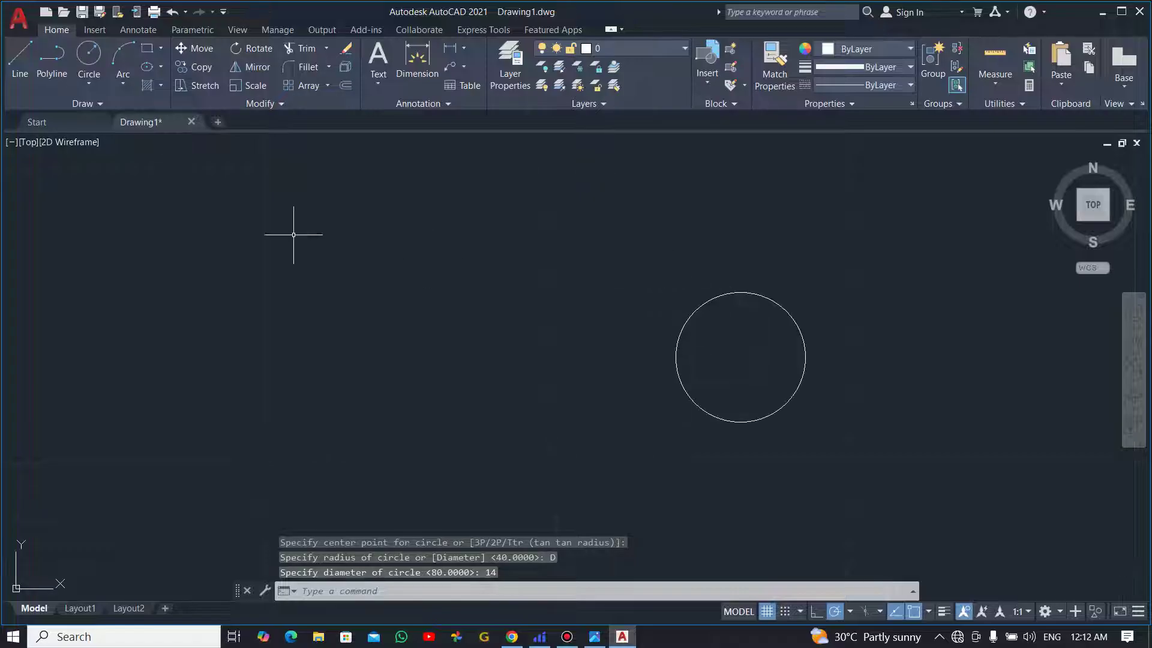
click(89, 55)
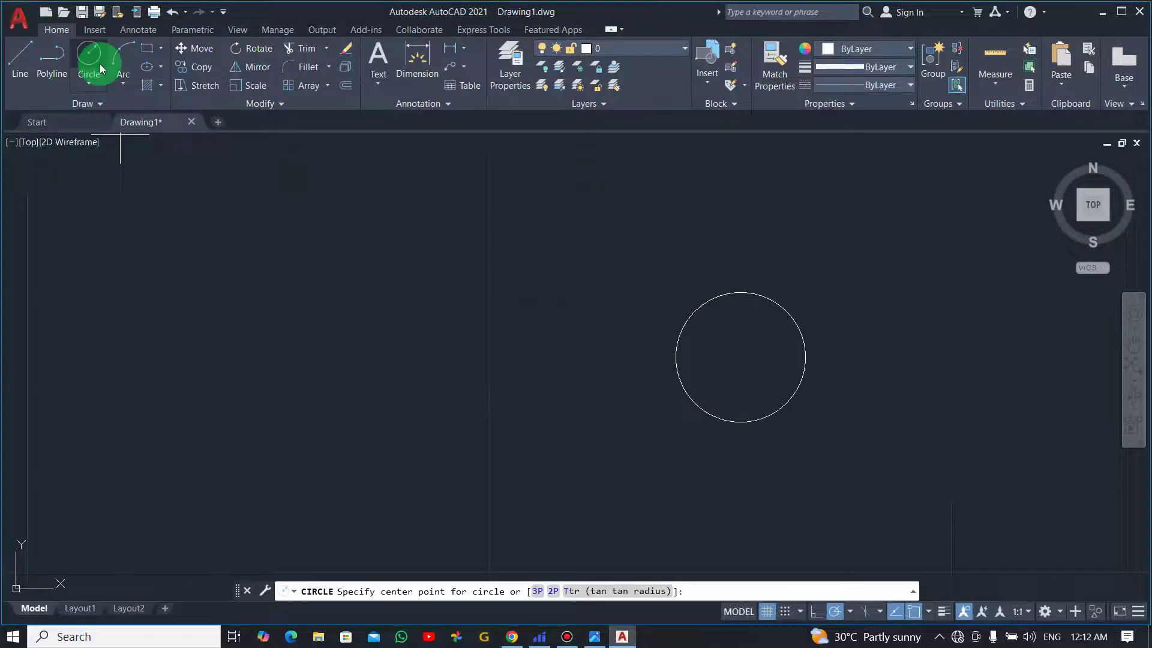
click(740, 357)
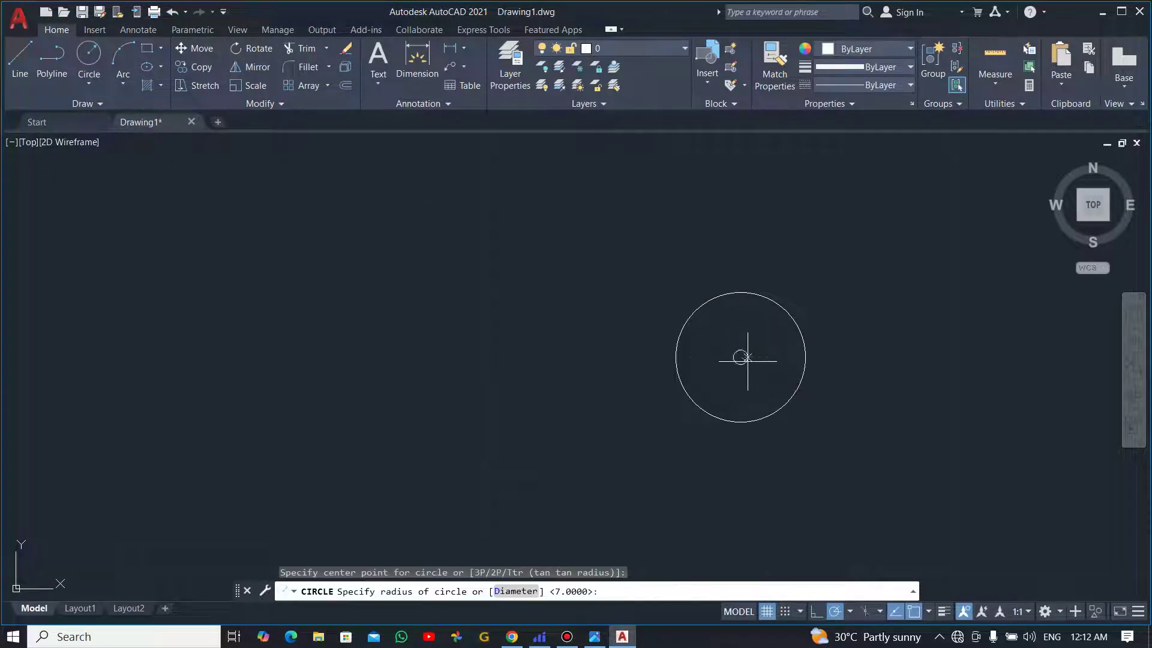
text(1)
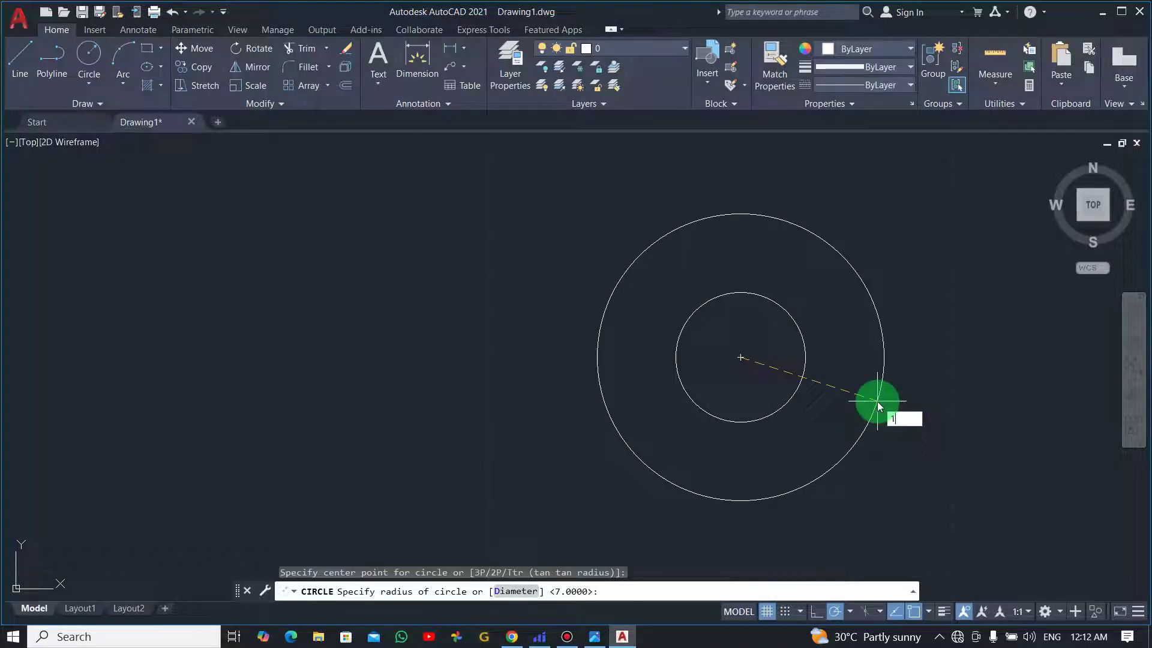
text(5)
key(Return)
scroll(877, 401, down, 4)
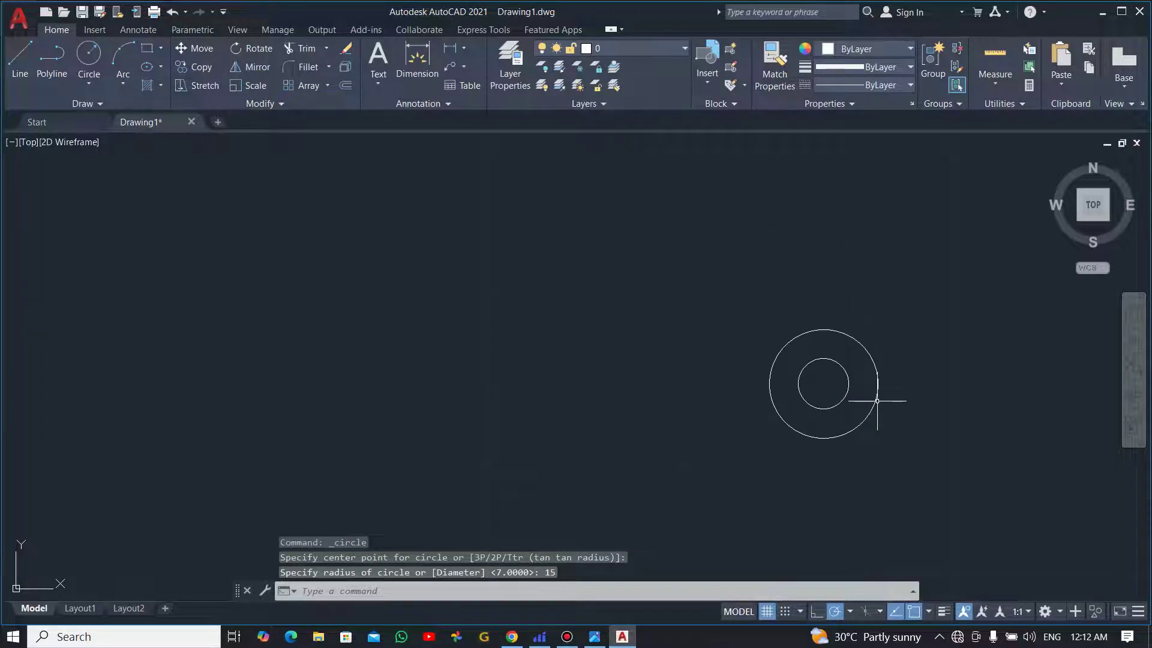
key(alt+Tab)
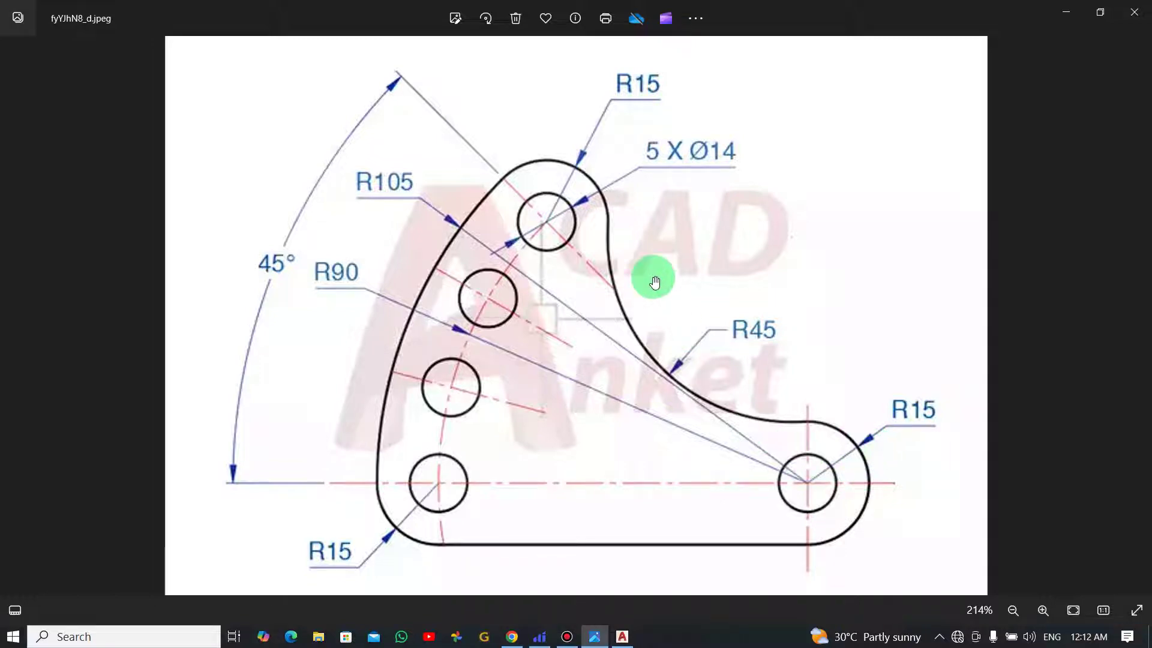
Zoom the bracket reference image out slightly in Photos.
scroll(792, 517, down, 4)
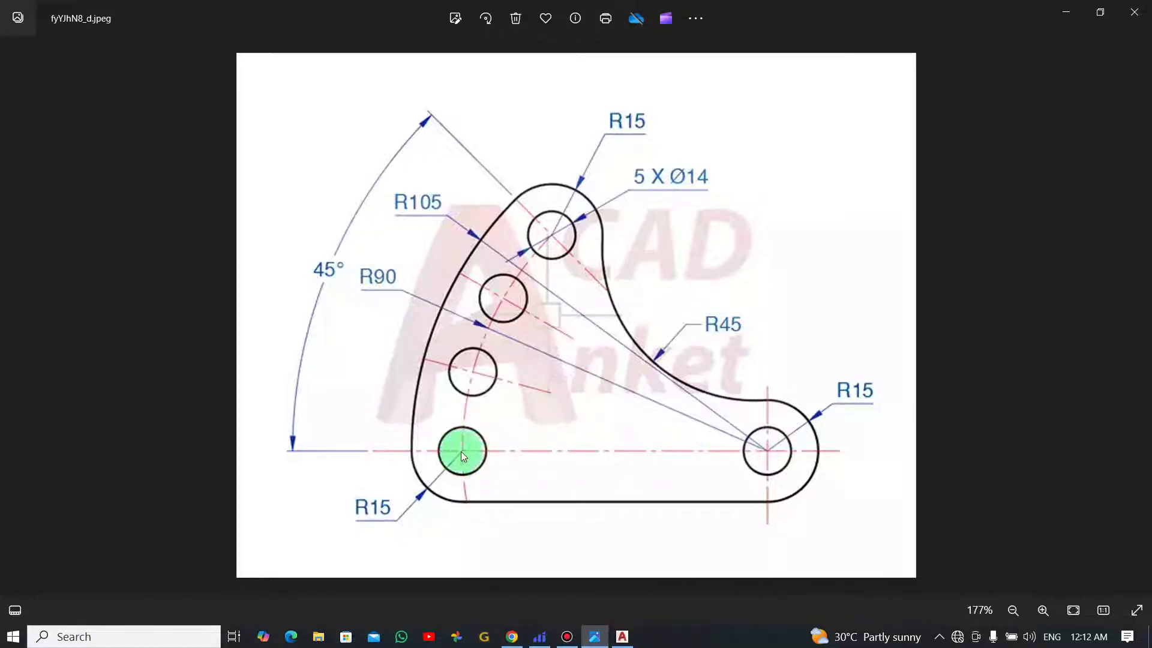
Draw a horizontal line running left from the circles' centre.
key(alt+Tab)
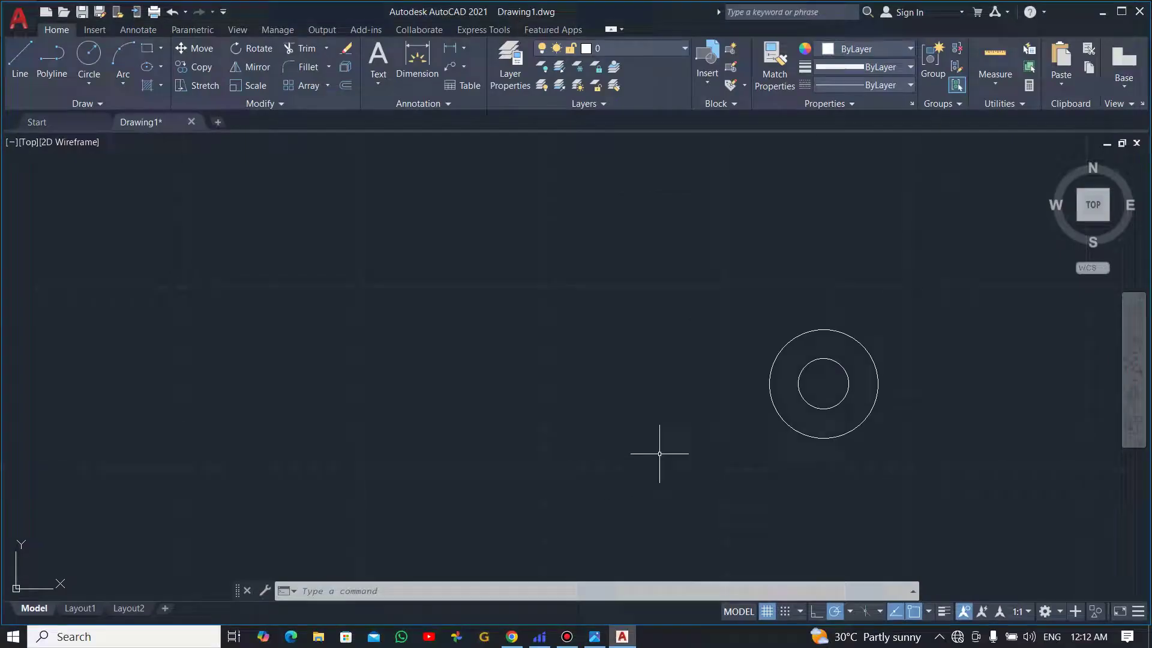
text(l)
key(Return)
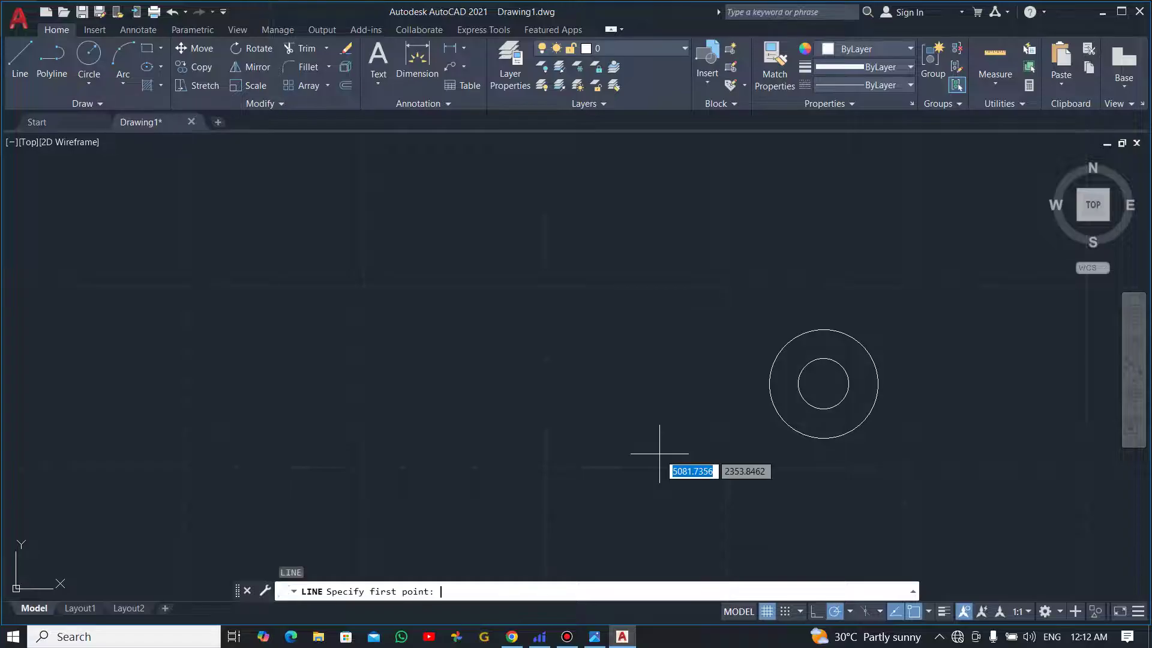
click(825, 383)
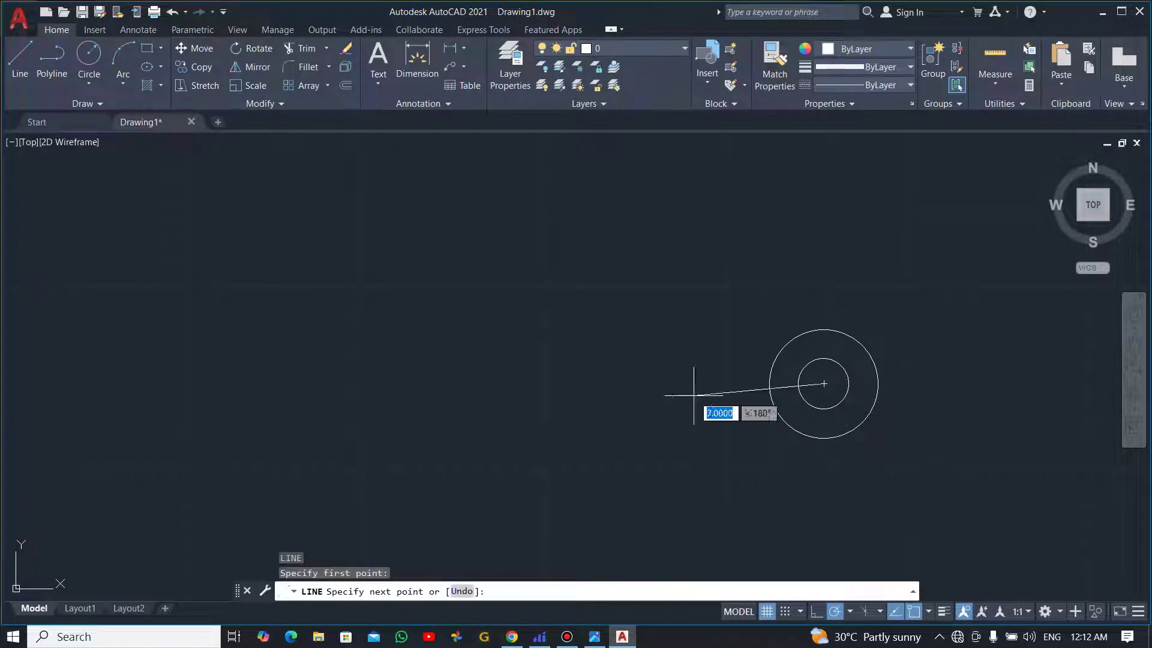
click(250, 384)
key(Escape)
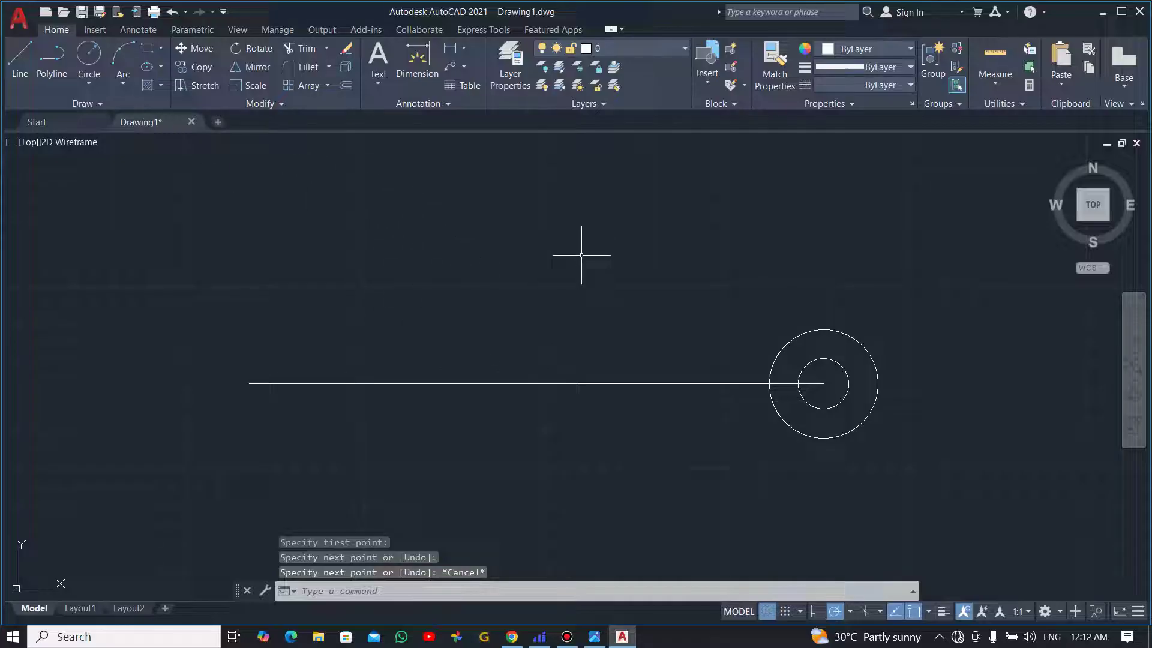
Draw a second line from the centre, angled 45° up and to the left.
click(19, 58)
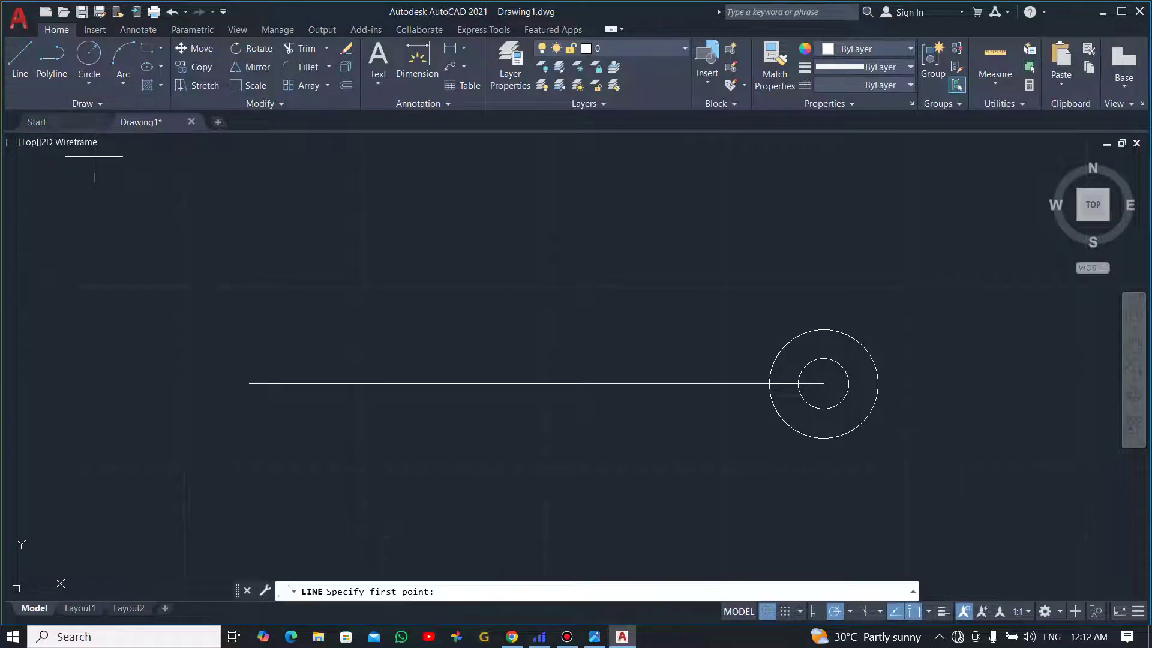
click(824, 383)
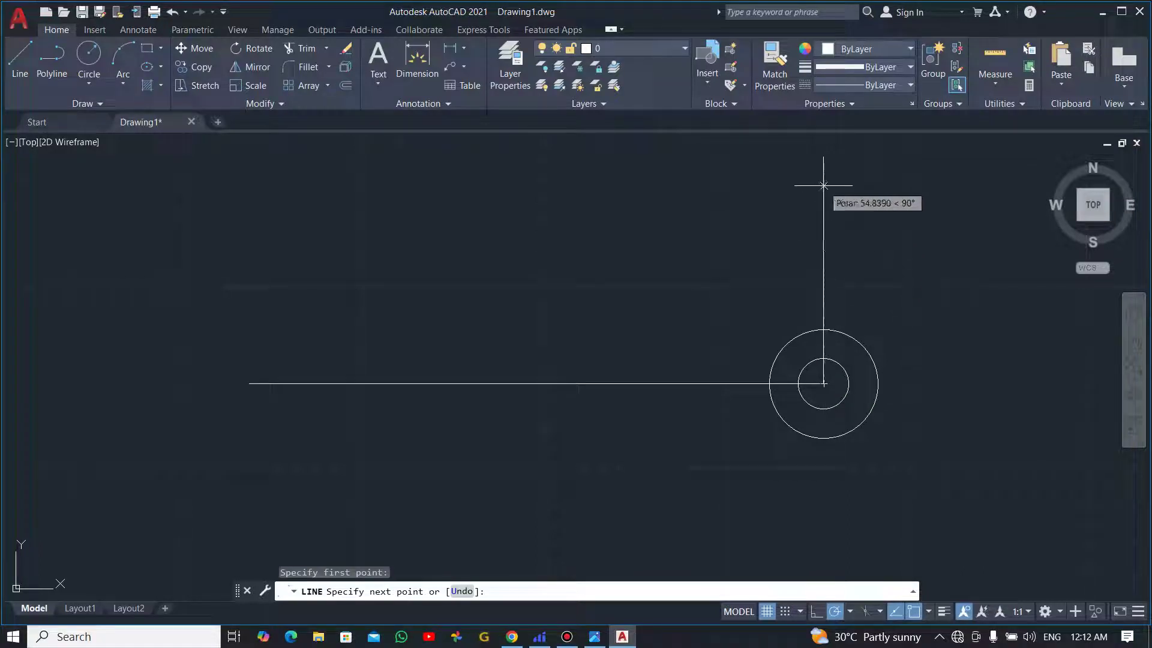
scroll(823, 184, up, 2)
scroll(821, 171, down, 4)
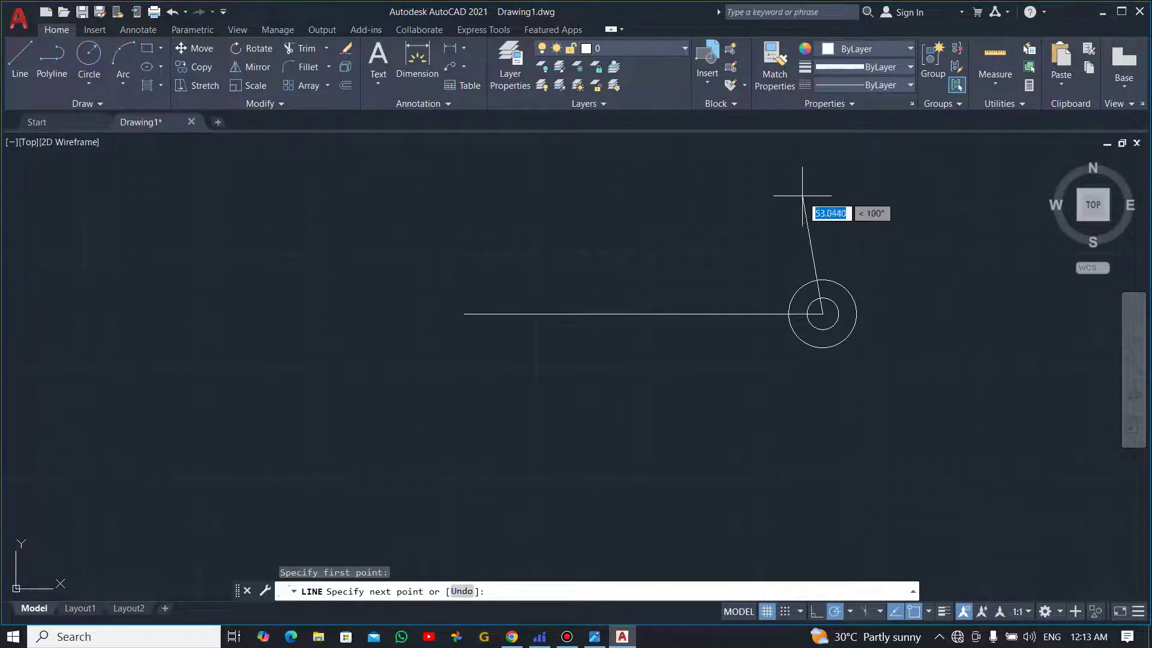
scroll(810, 183, up, 2)
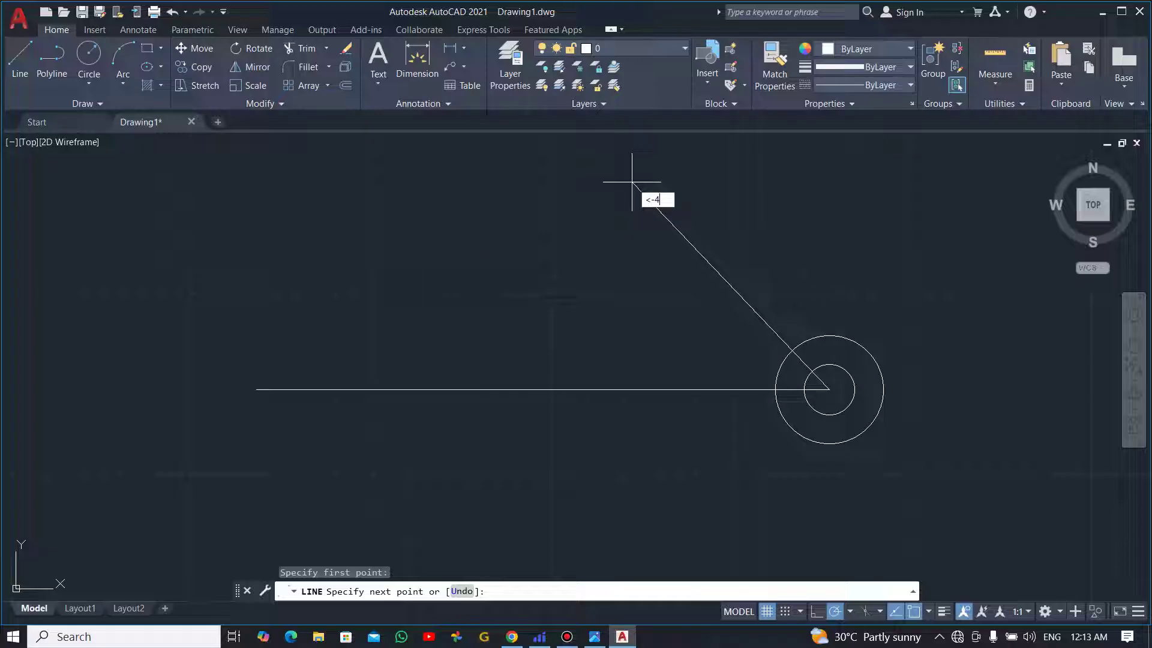
key(Return)
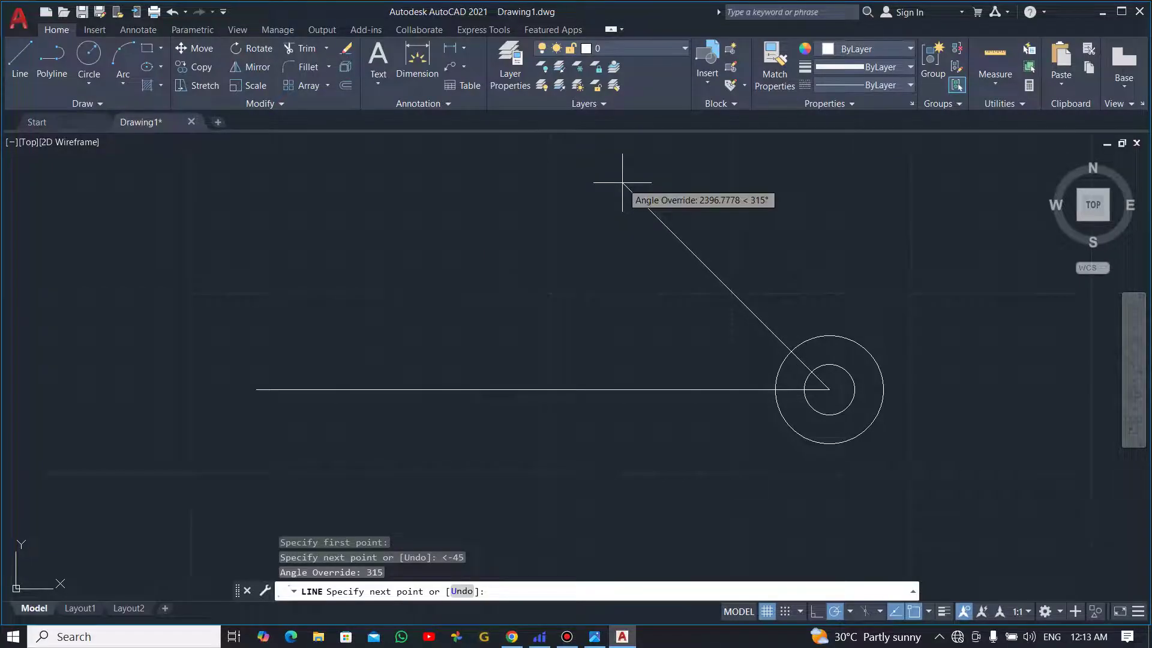
scroll(622, 182, down, 2)
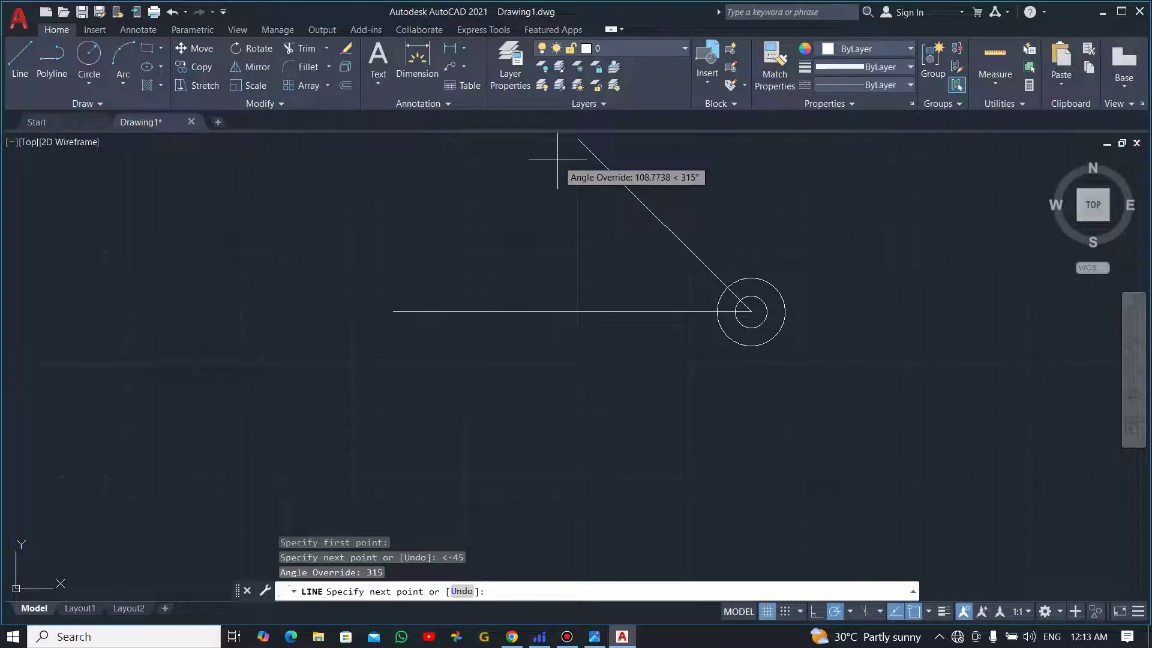
scroll(576, 174, down, 3)
scroll(597, 186, up, 6)
scroll(606, 195, down, 2)
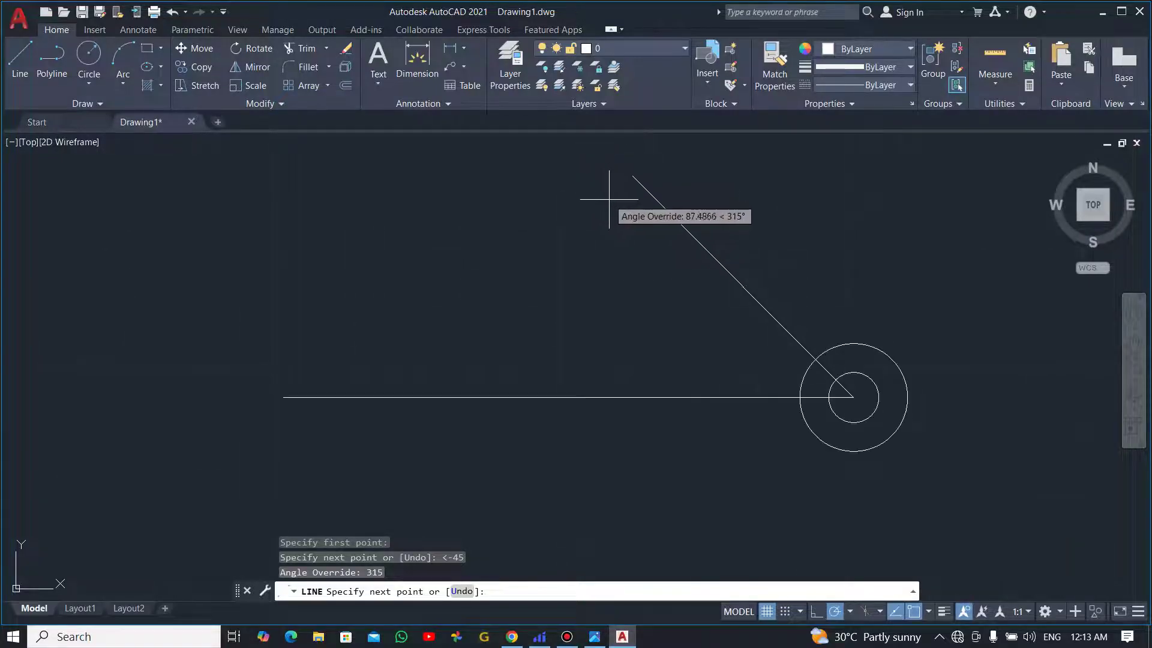
scroll(609, 199, down, 2)
middle_drag(611, 198, 626, 315)
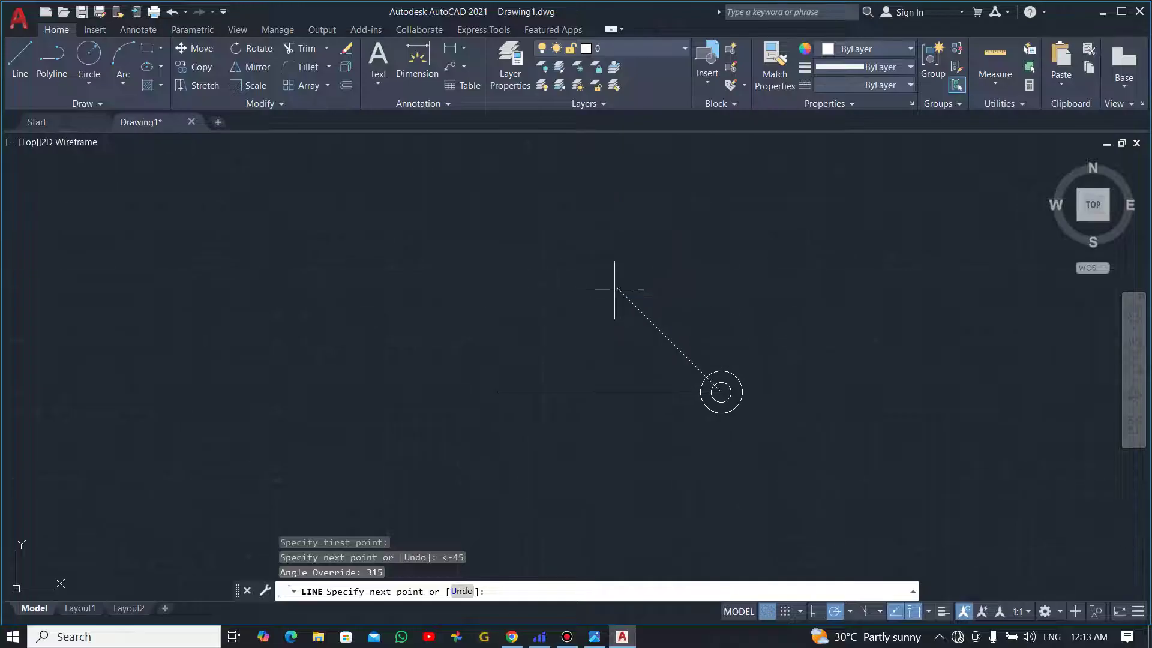
click(524, 196)
key(Escape)
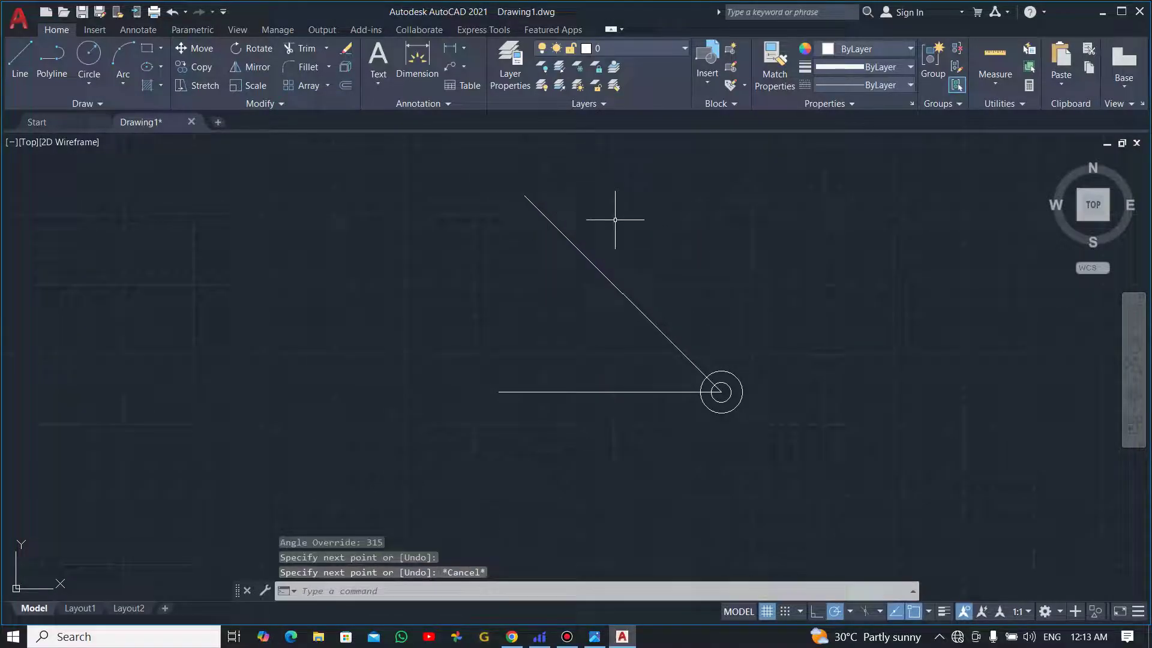
click(465, 55)
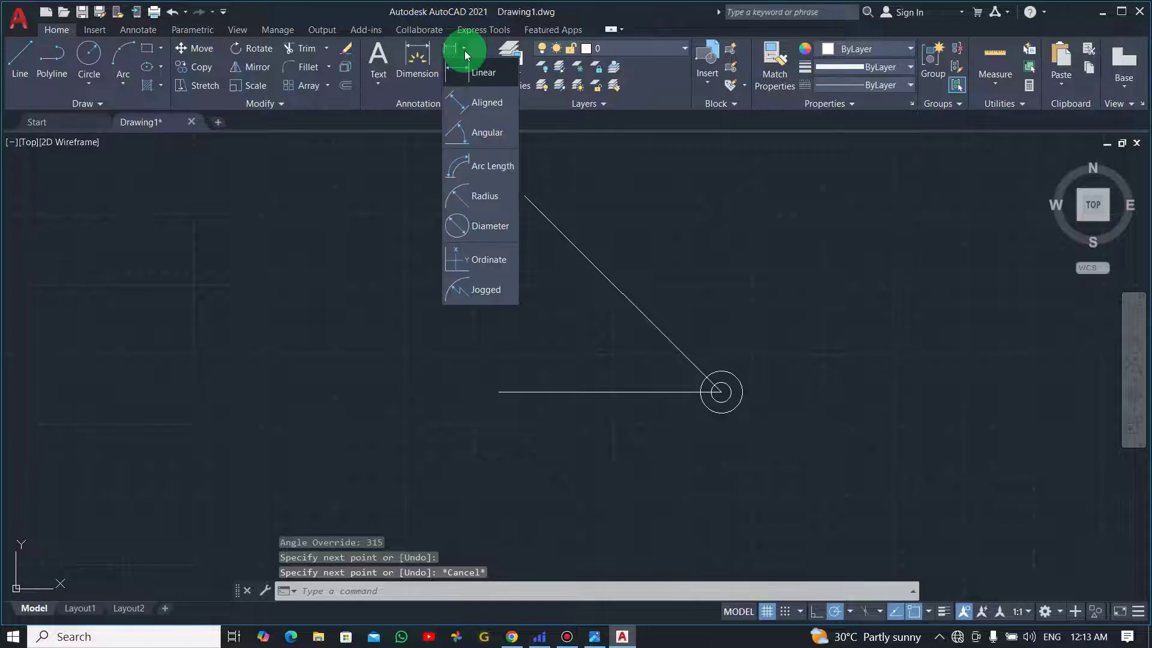
click(480, 127)
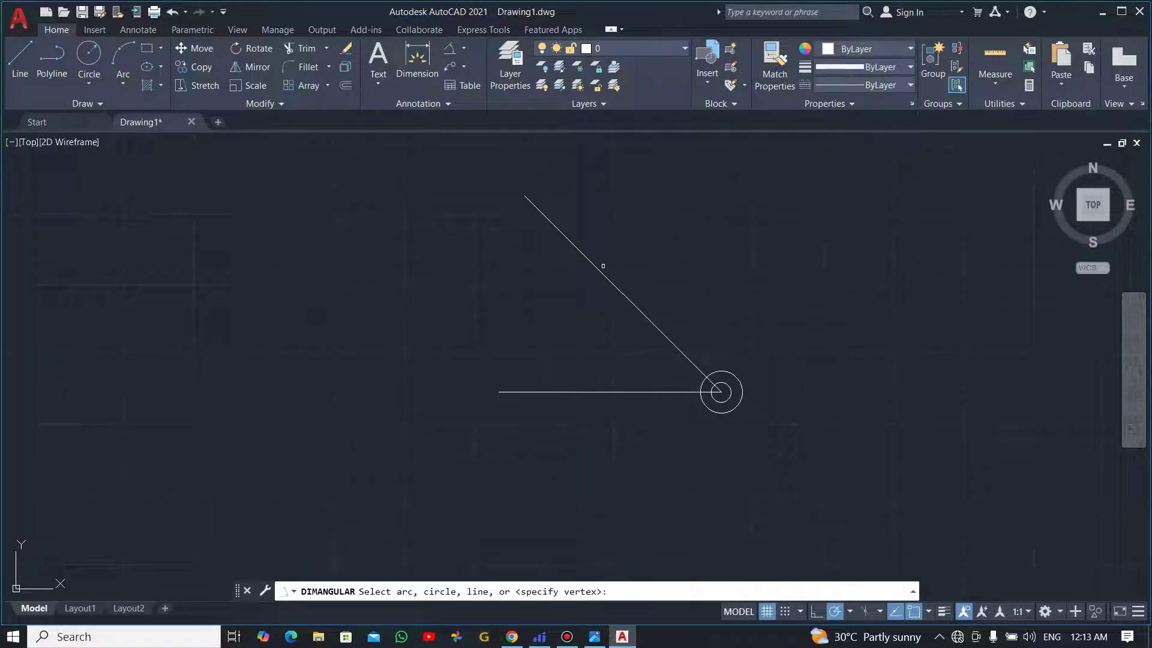
click(600, 274)
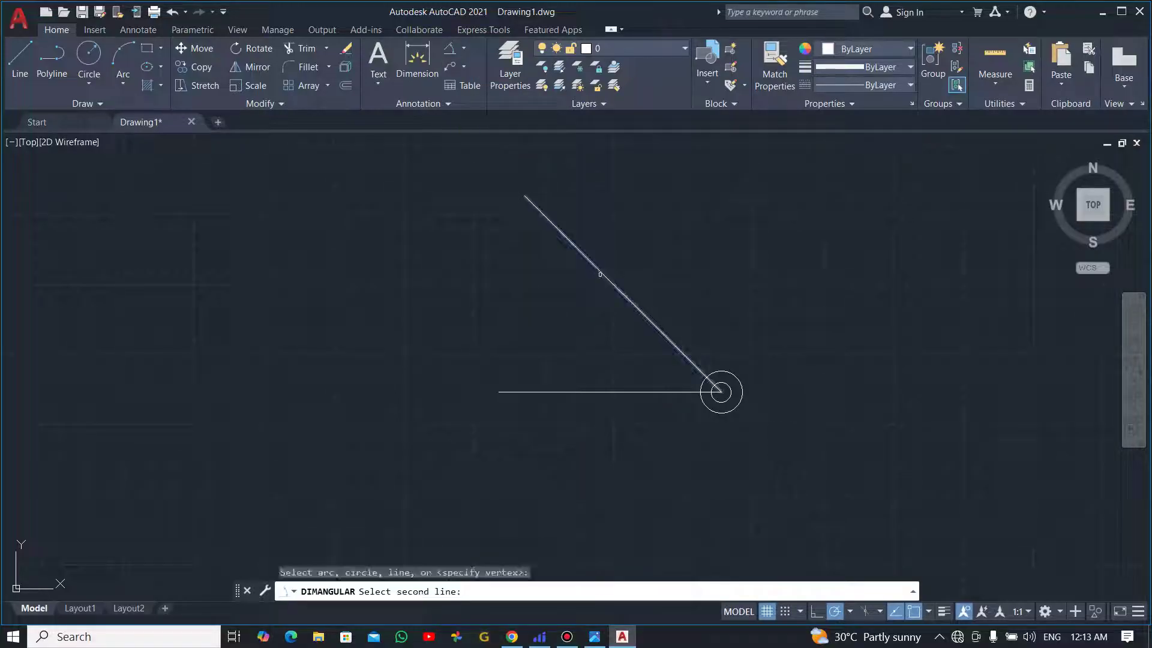
click(583, 391)
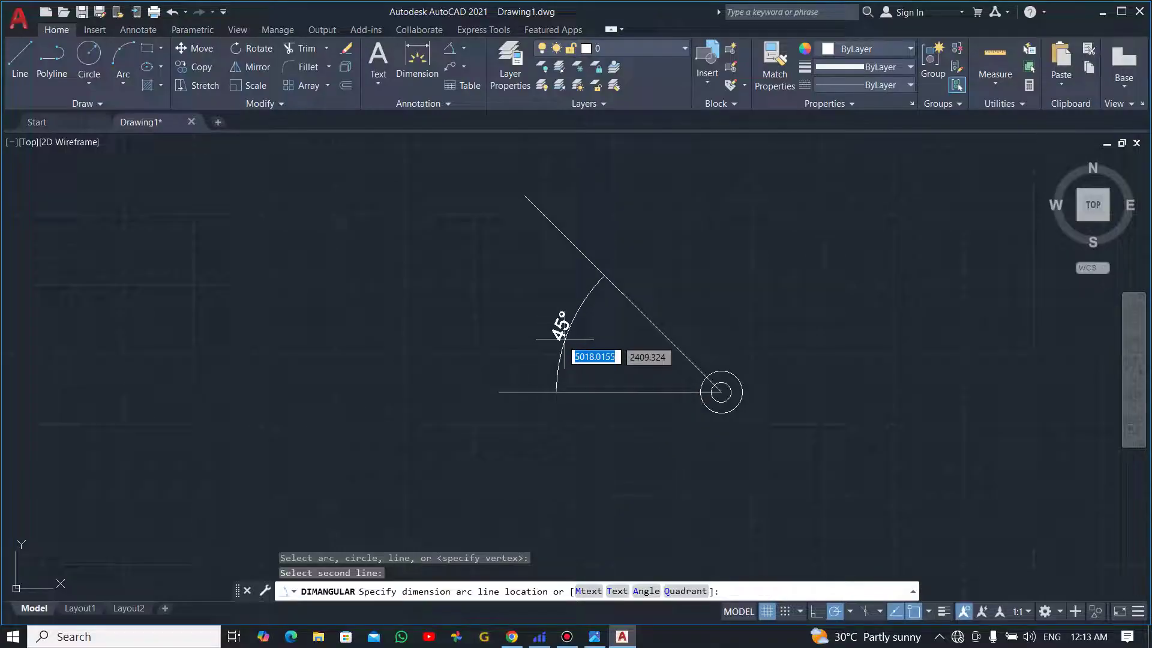
key(Escape)
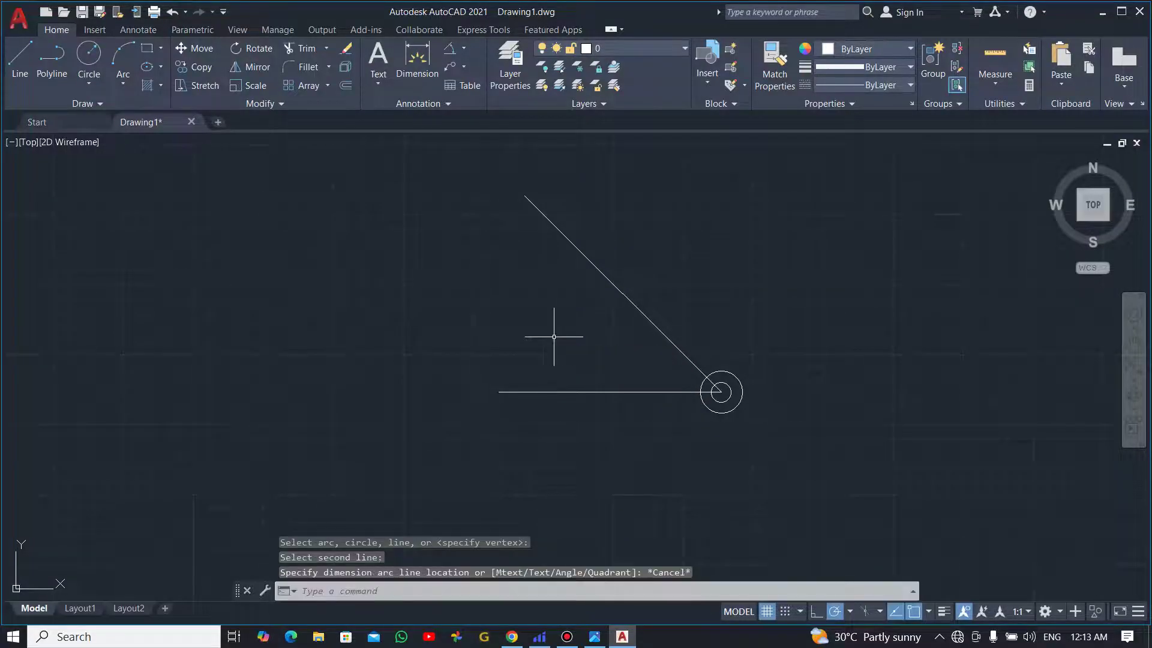
key(alt+Tab)
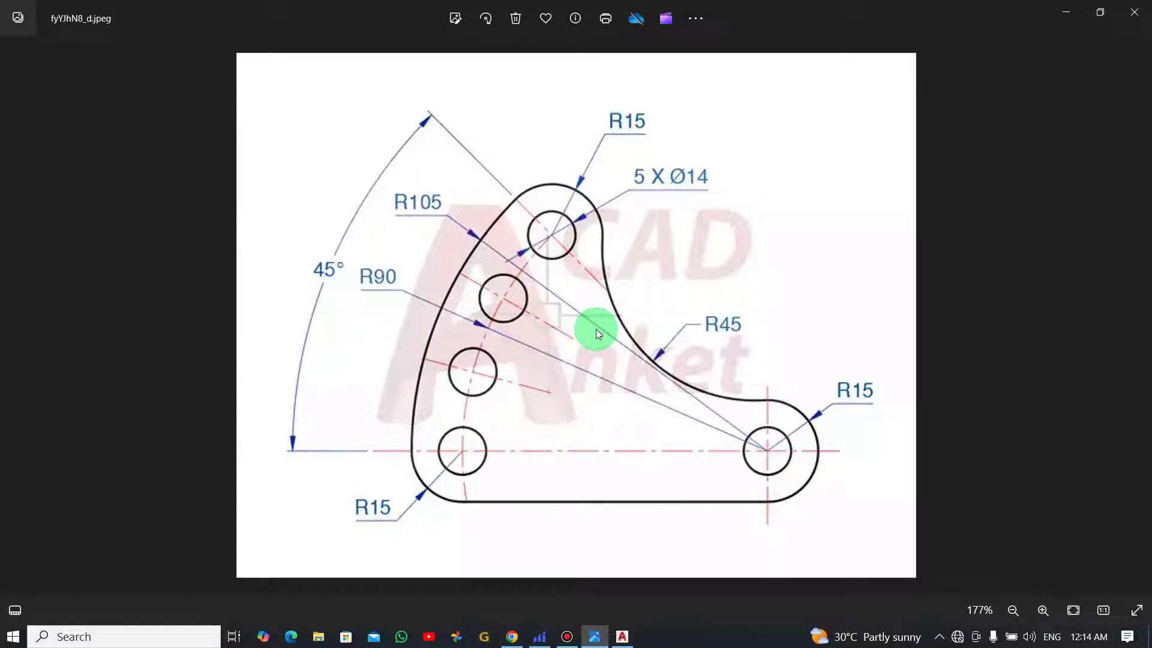
key(alt+Tab)
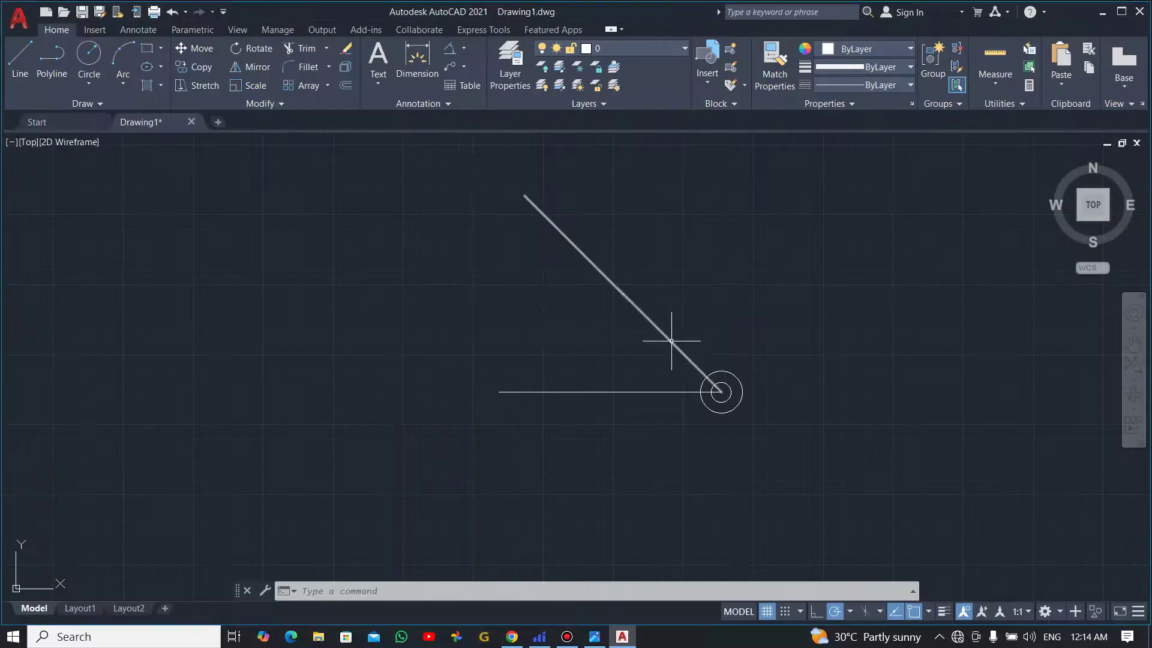
Draw an R90 circle concentric with the hole, recentre the view, and check the reference photo.
click(93, 55)
scroll(722, 393, down, 2)
scroll(721, 393, down, 2)
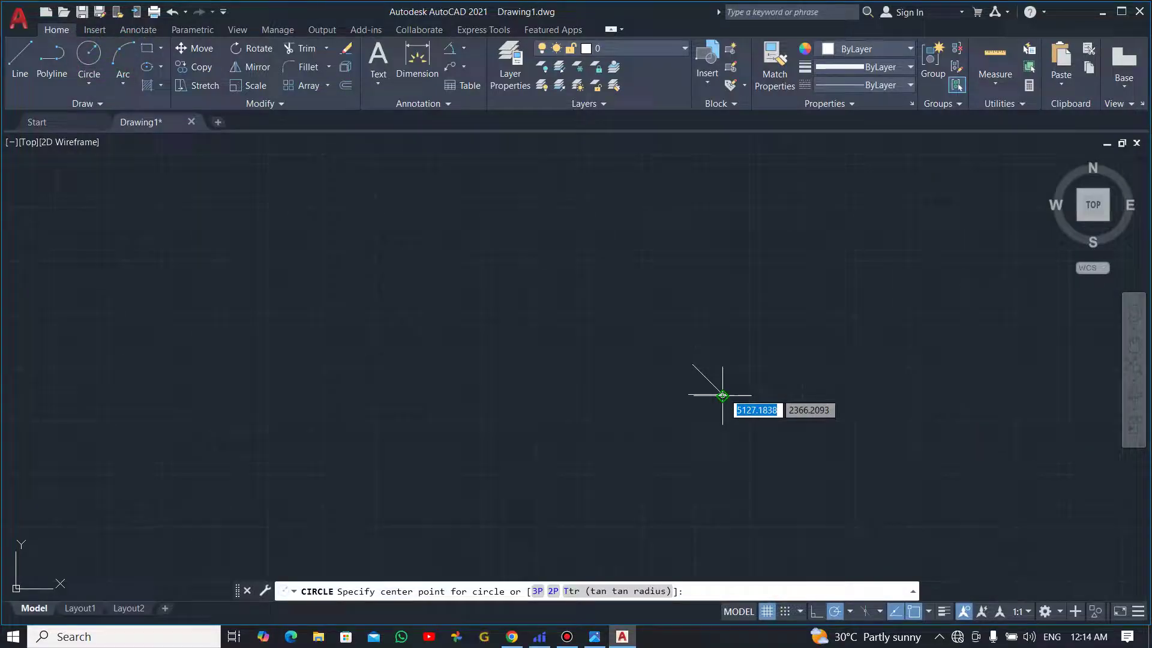
scroll(720, 399, up, 6)
click(700, 454)
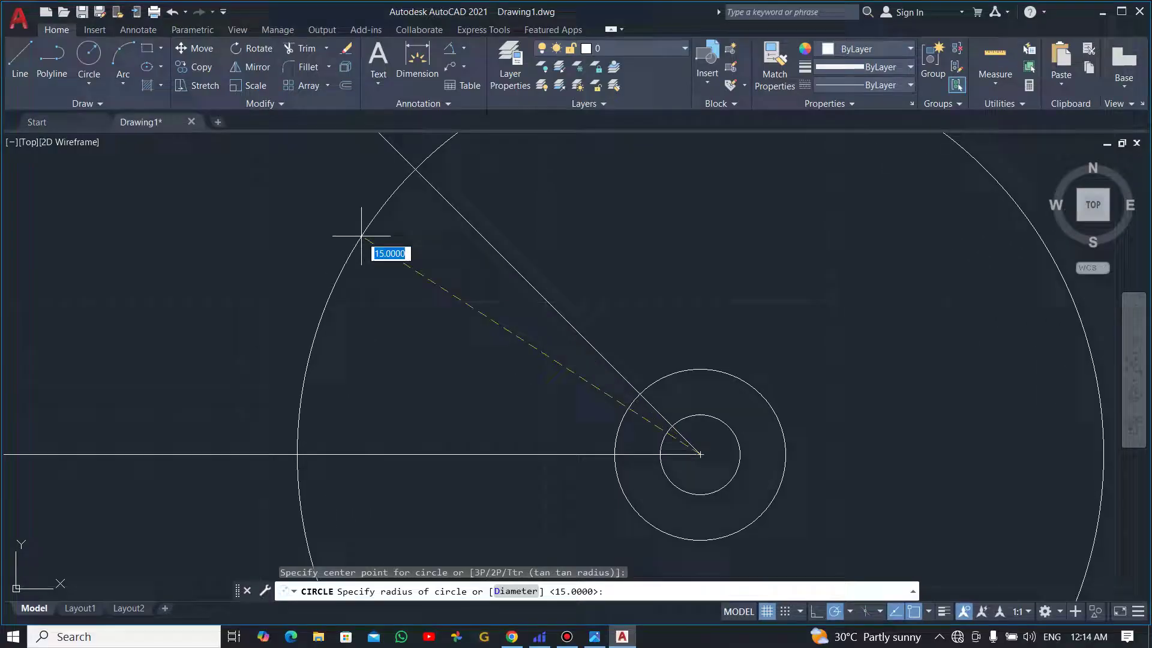
text(90)
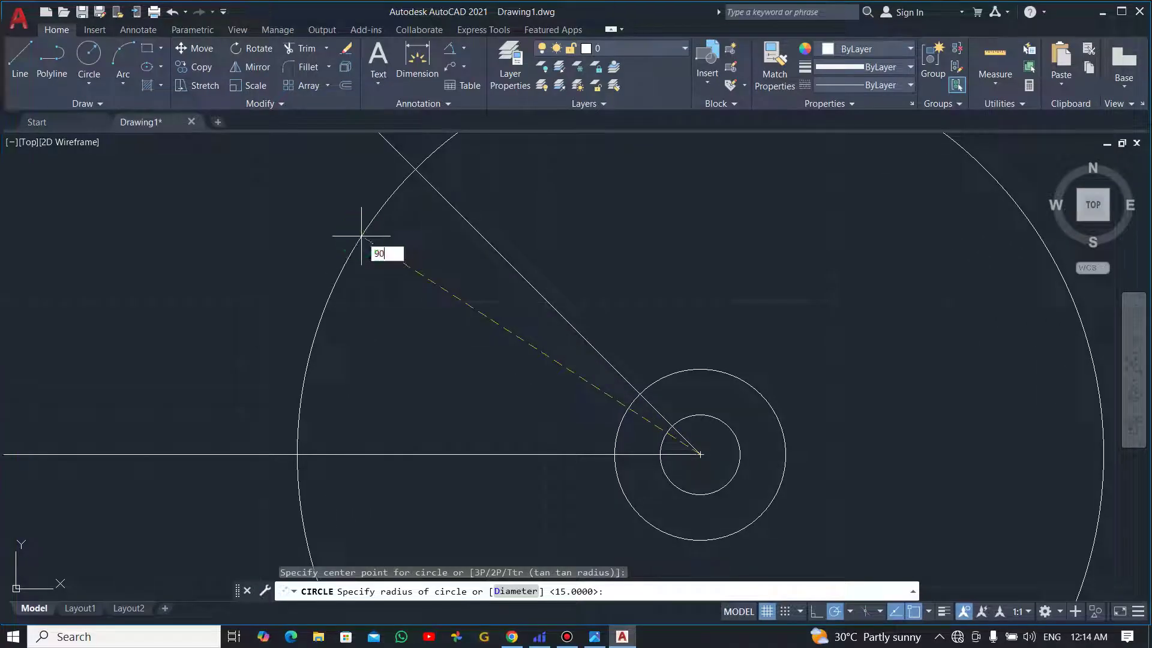
key(Return)
scroll(360, 241, down, 2)
scroll(359, 241, down, 4)
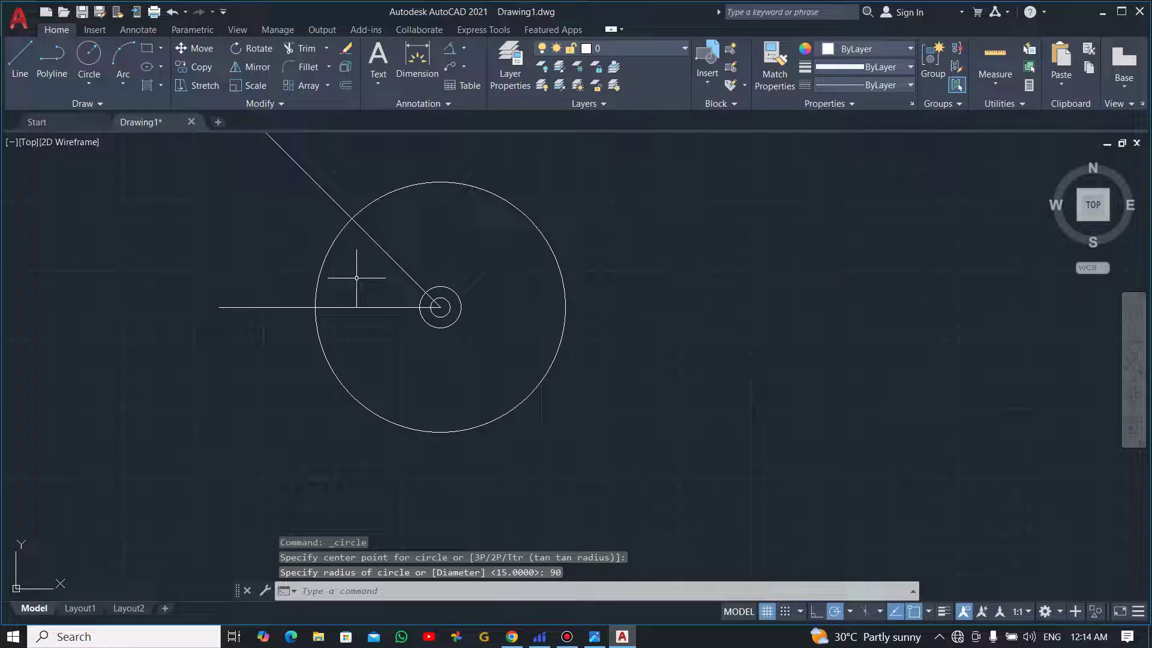
middle_drag(471, 239, 675, 285)
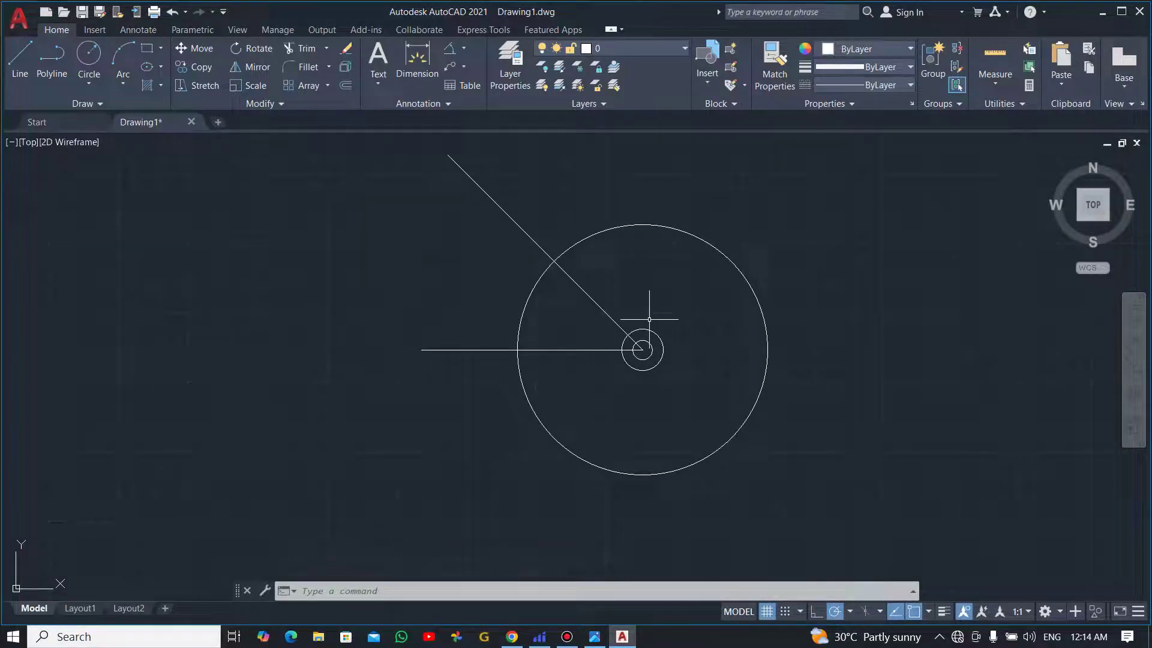
key(alt+Tab)
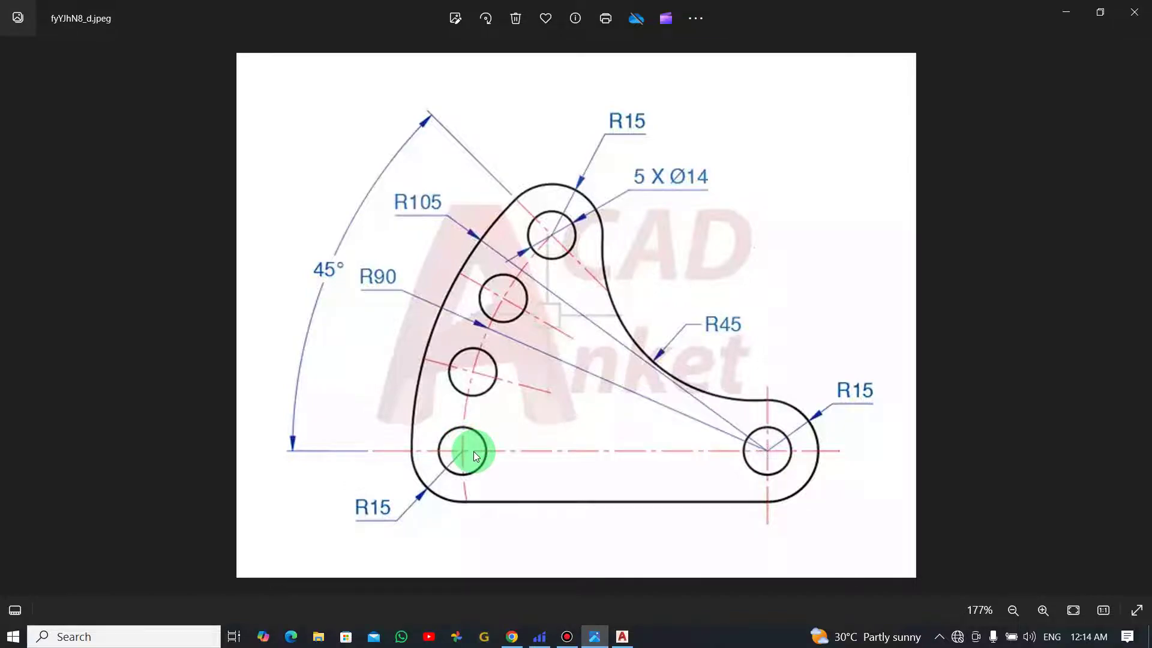
Draw a trial small hole where the horizontal line meets the R90 circle and compare with the reference.
key(alt+Tab)
click(89, 60)
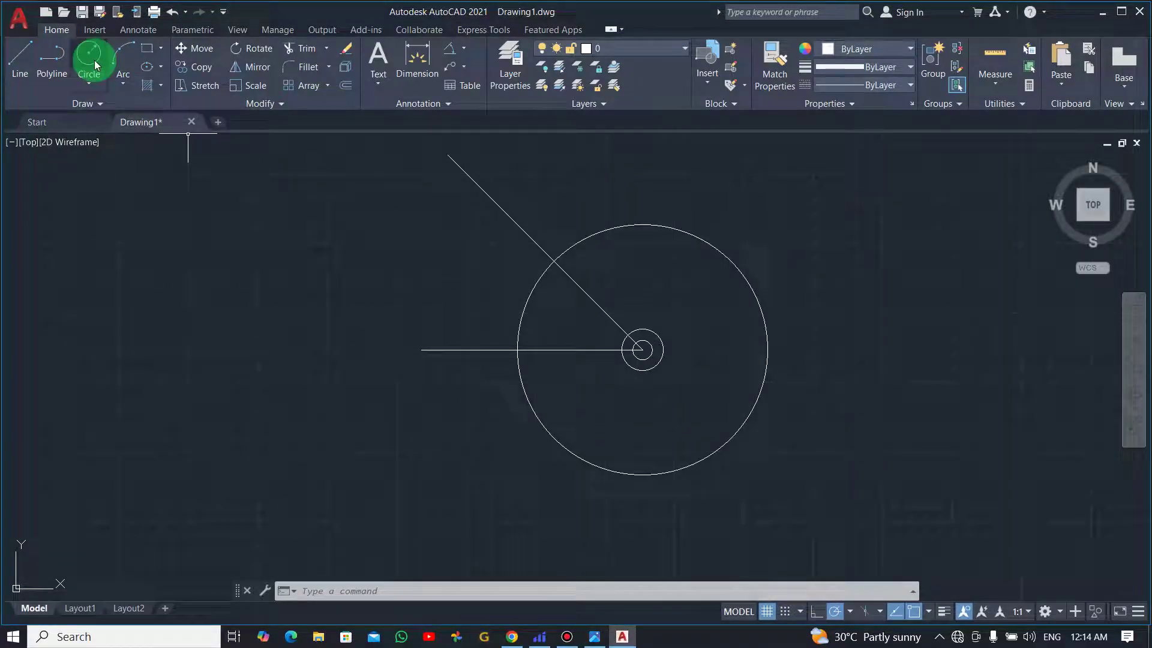
click(518, 350)
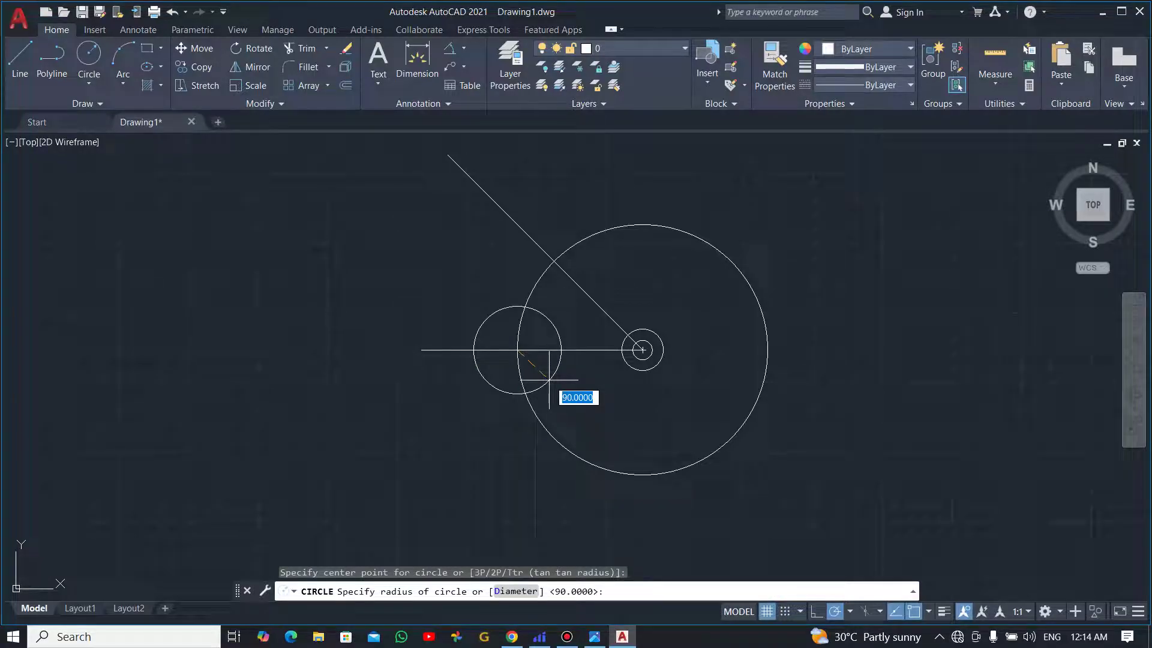
text(d)
key(Return)
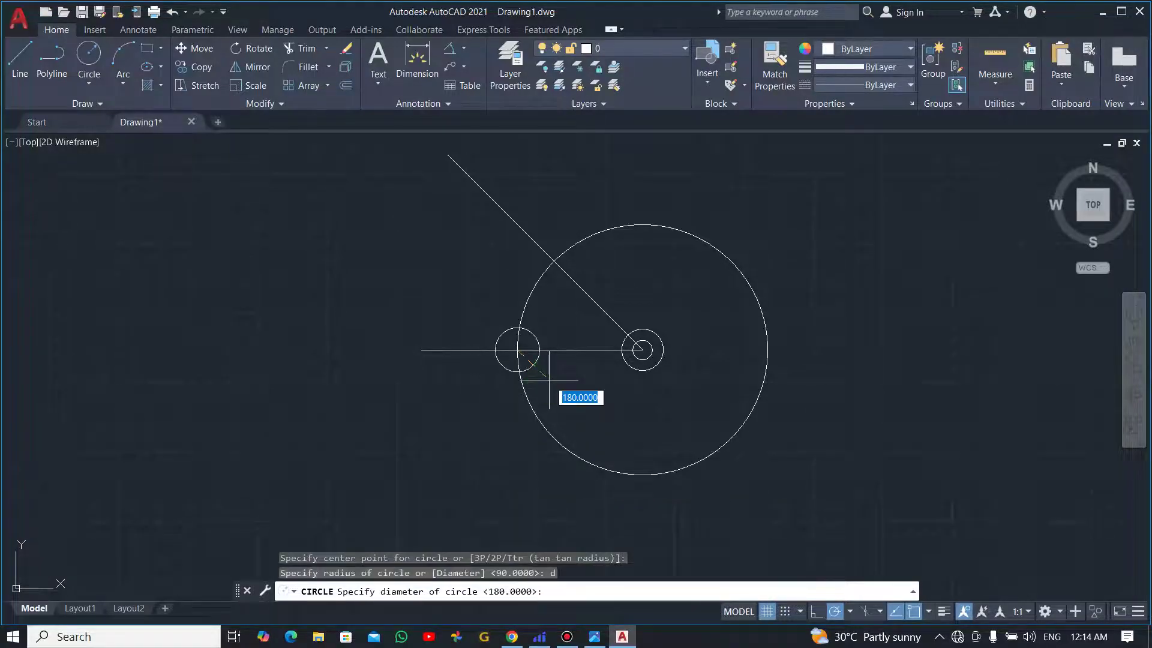
text(14)
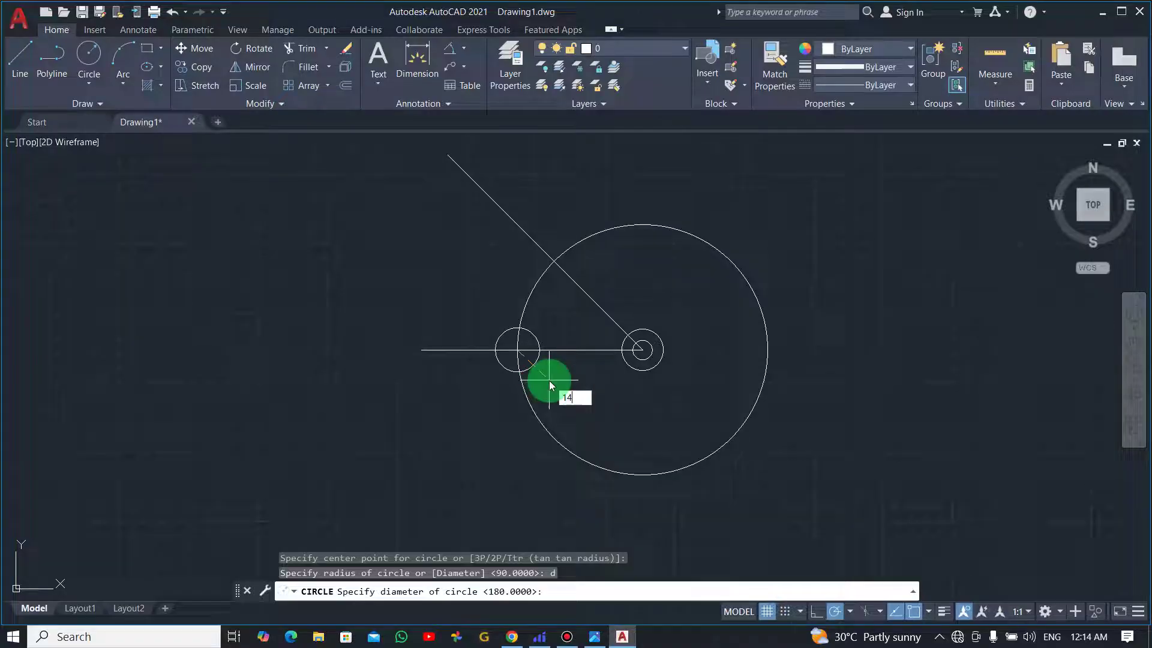
key(Return)
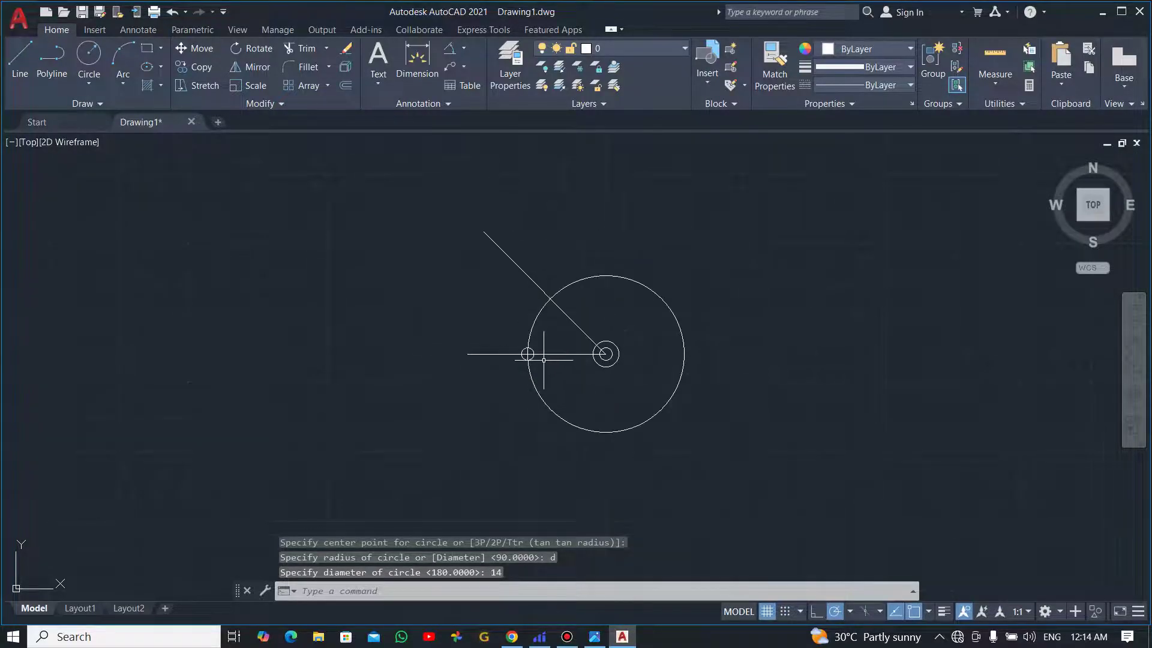
scroll(543, 359, up, 2)
key(alt+Tab)
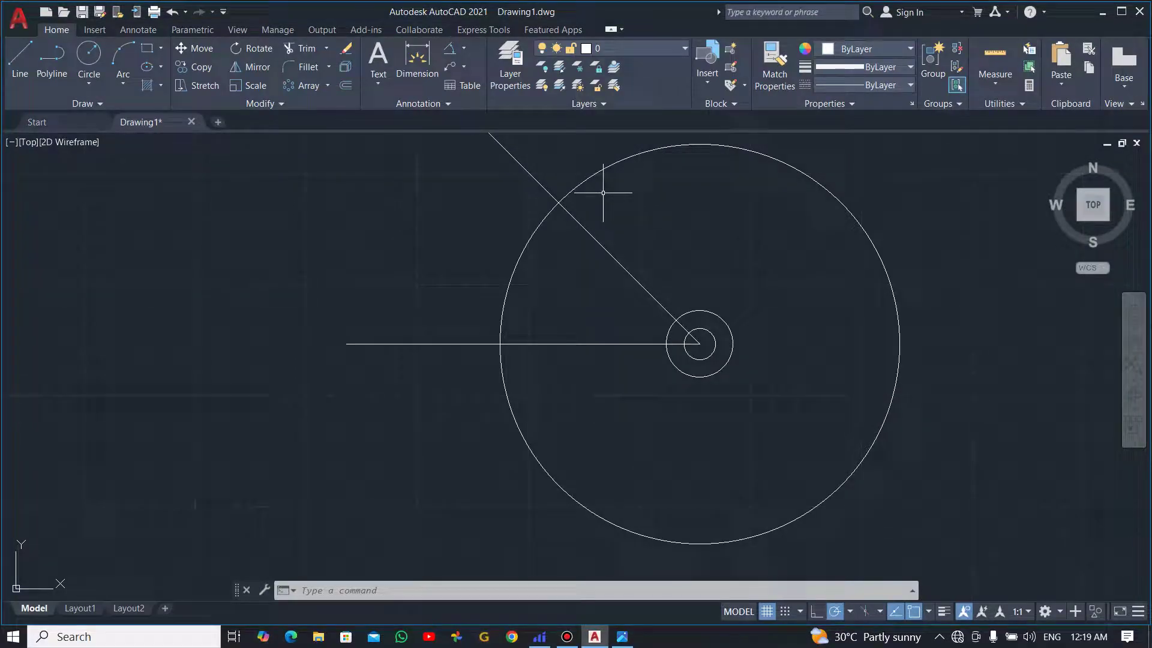
scroll(603, 192, down, 4)
scroll(607, 194, up, 6)
scroll(633, 206, down, 2)
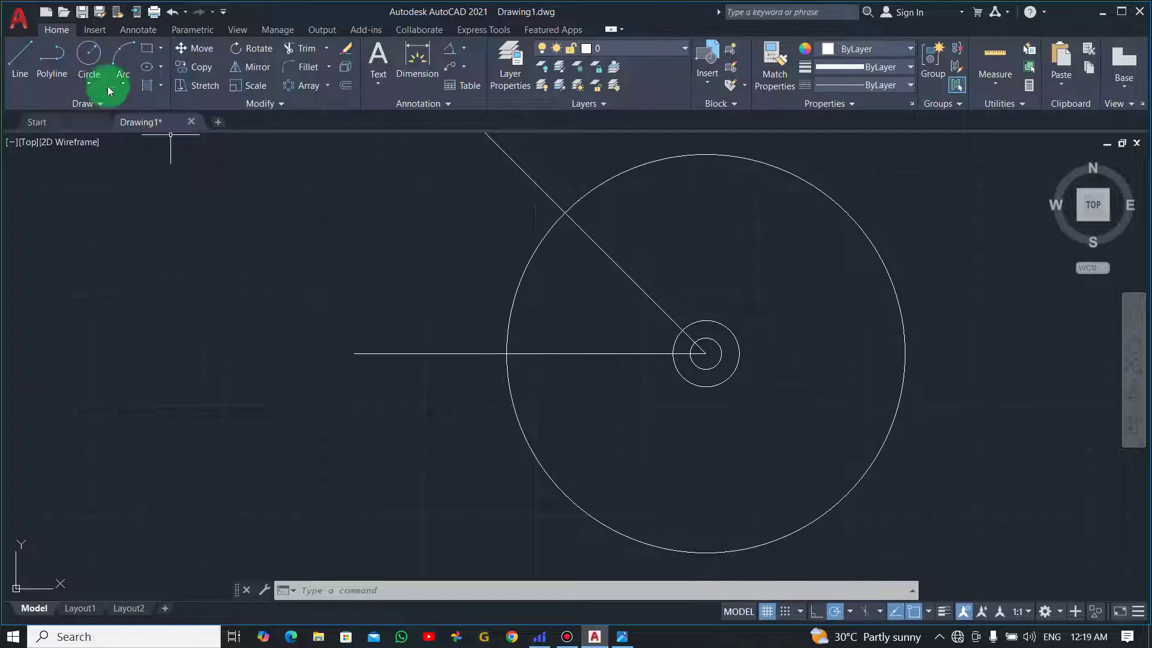
Redraw a Ø14 hole at that same crossing, then select and delete it.
click(87, 53)
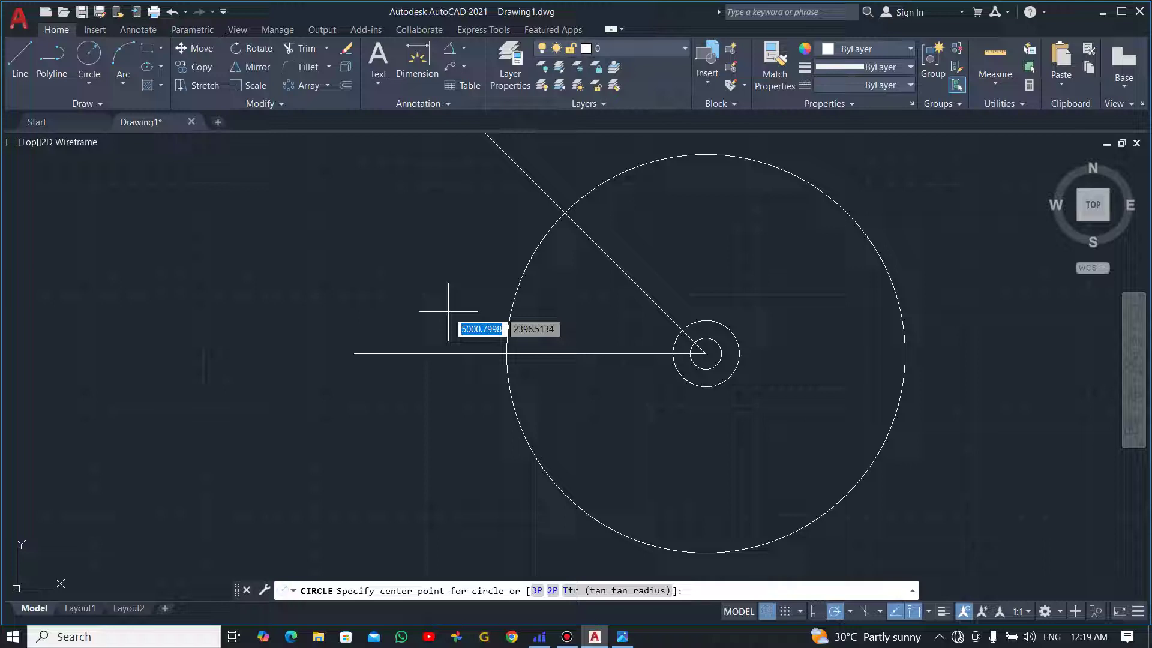
click(507, 353)
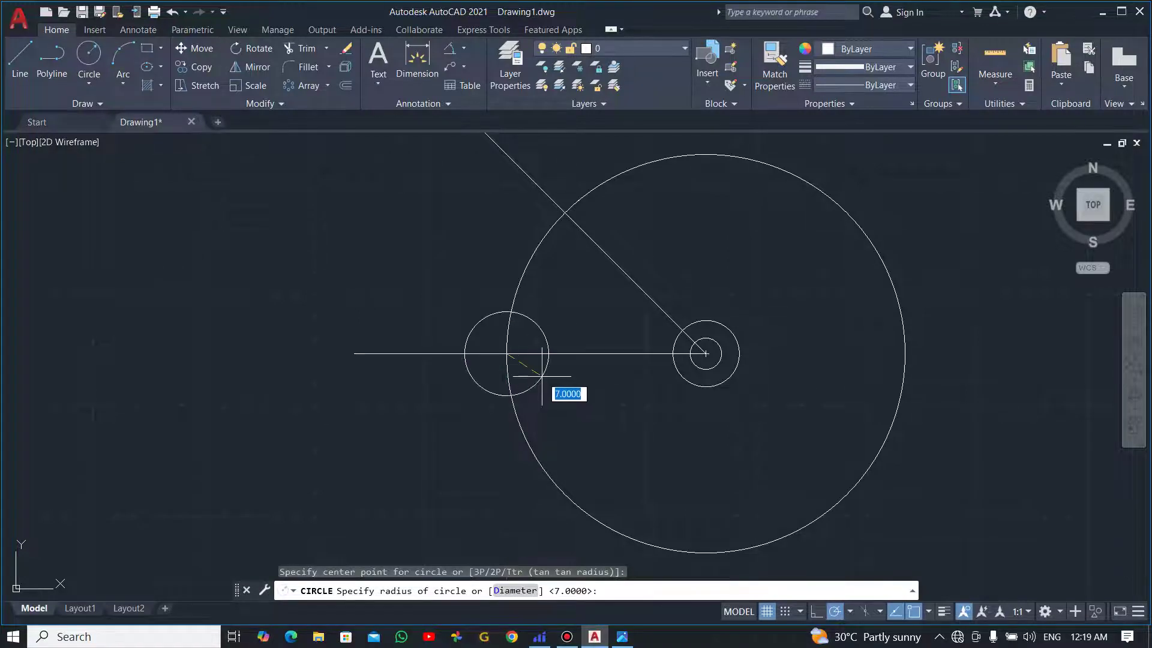
text(d)
key(Return)
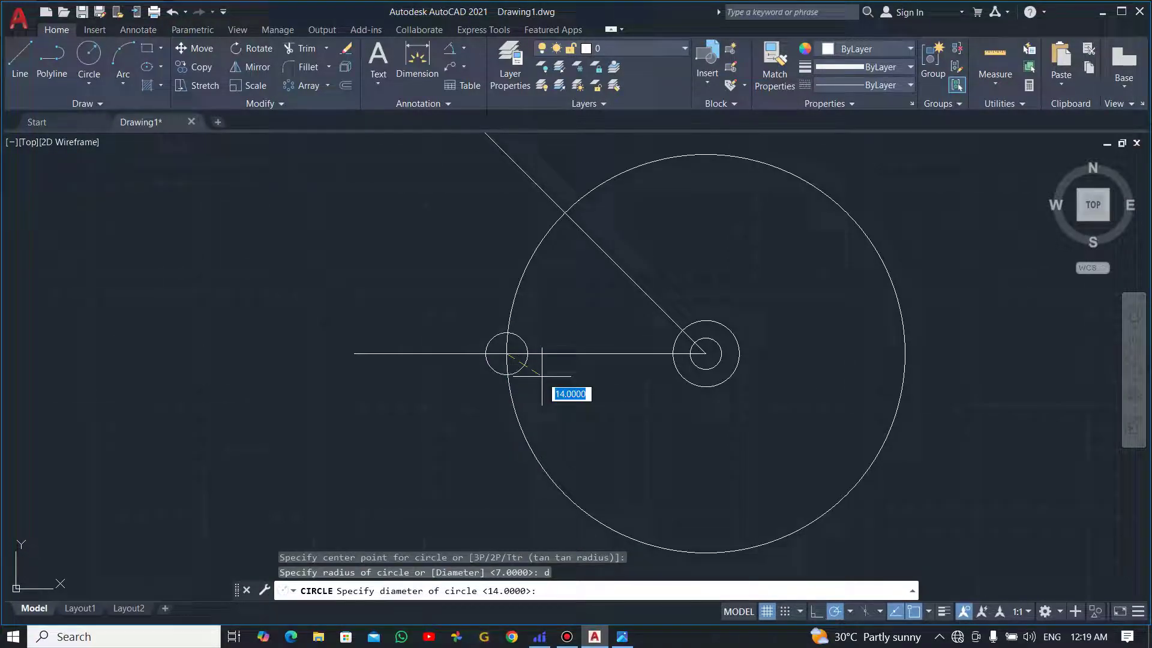
text(14)
key(Return)
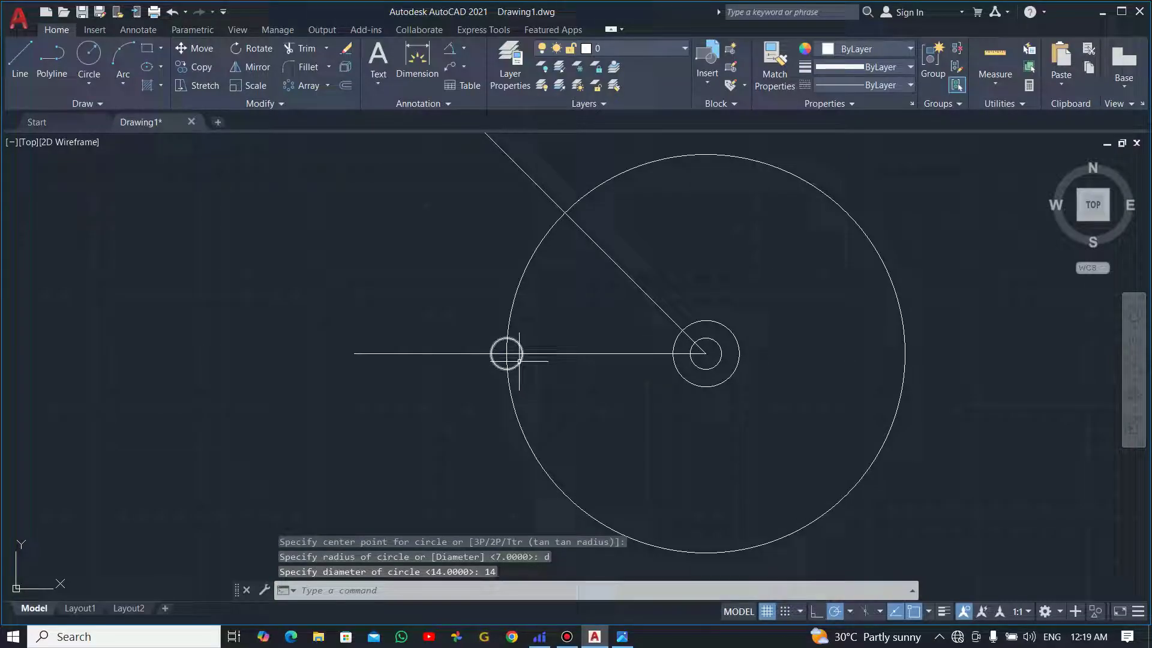
click(519, 364)
key(Delete)
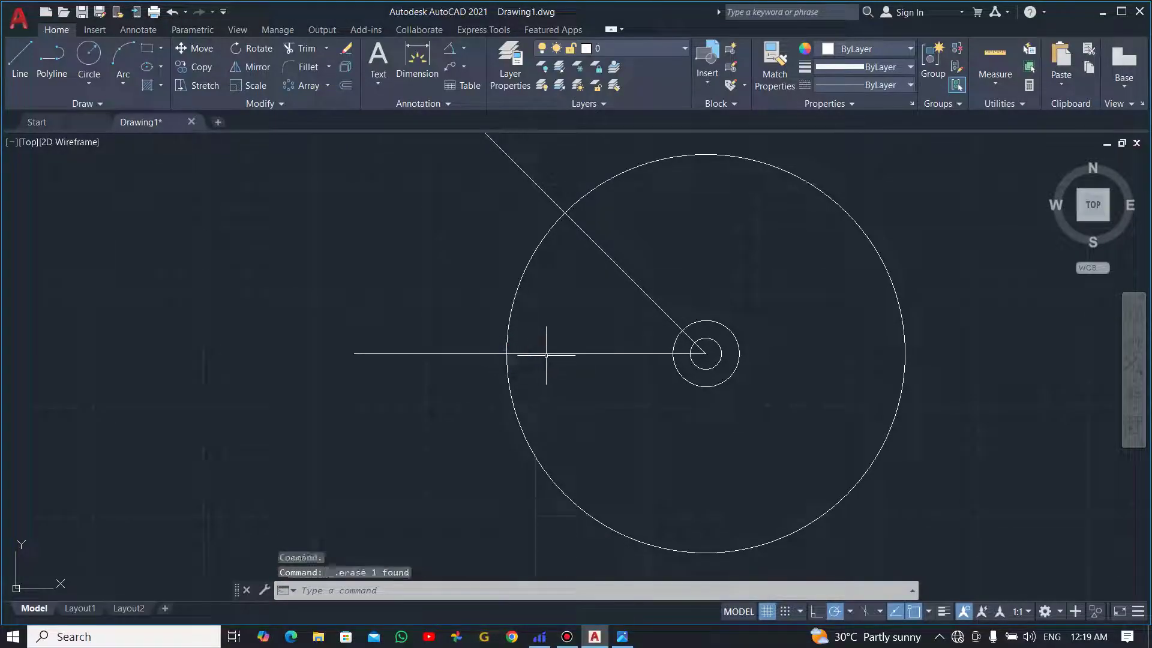
Place a Ø14 circle at the intersection of the 45° diagonal and the R90 circle.
click(89, 54)
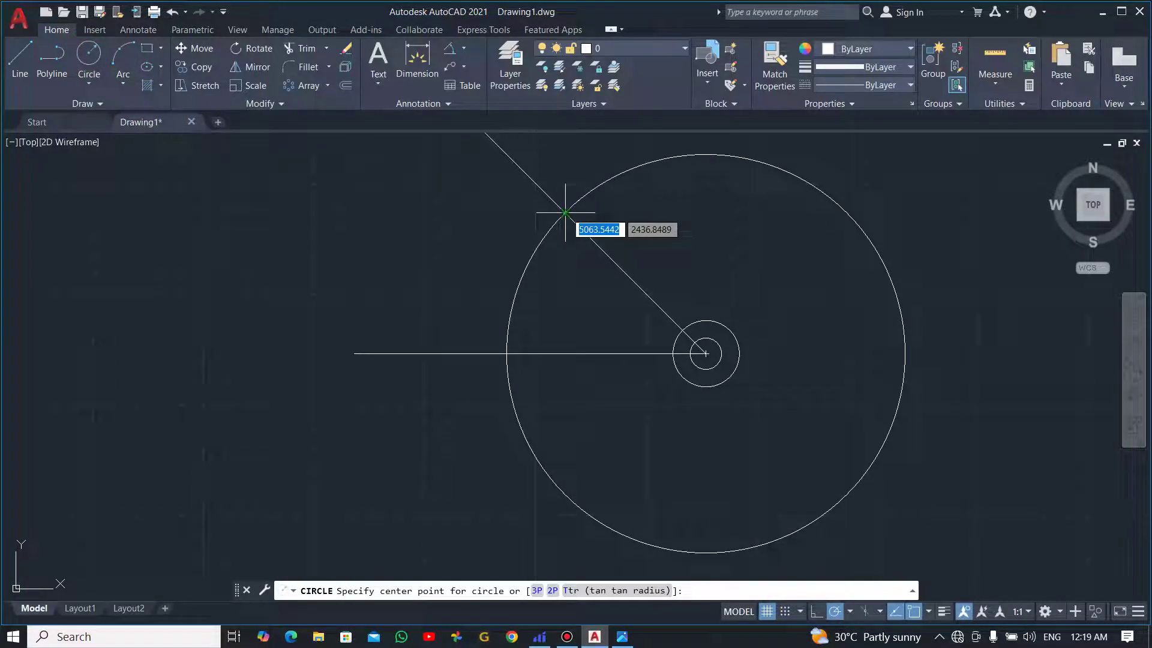
click(564, 212)
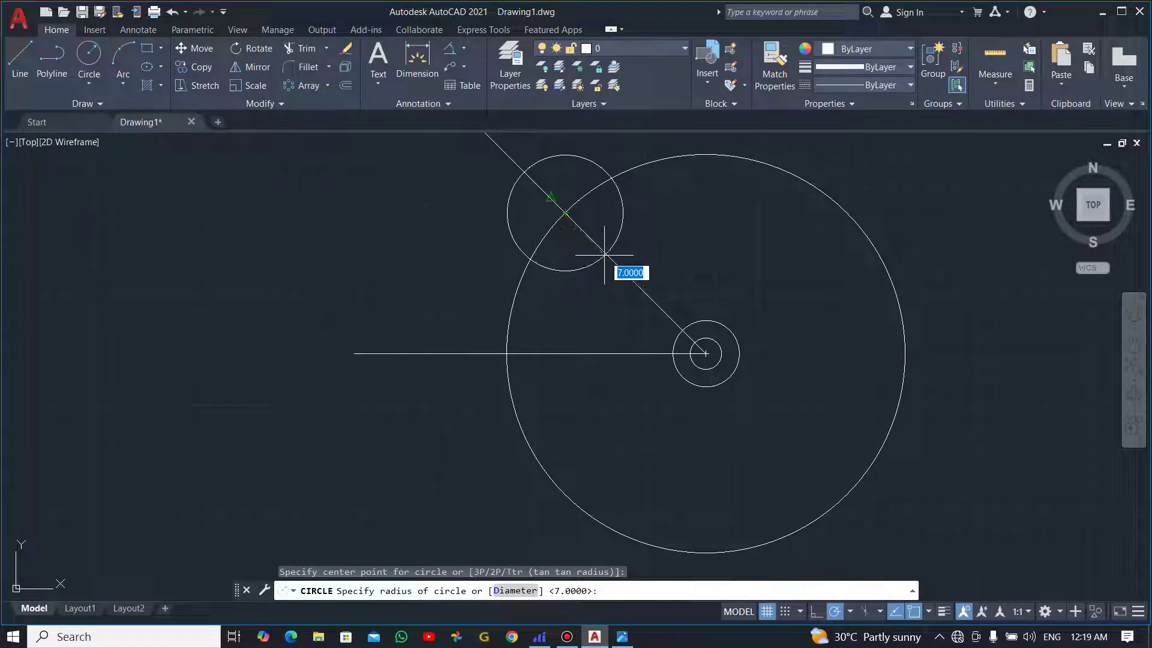
text(d)
key(Return)
text(14)
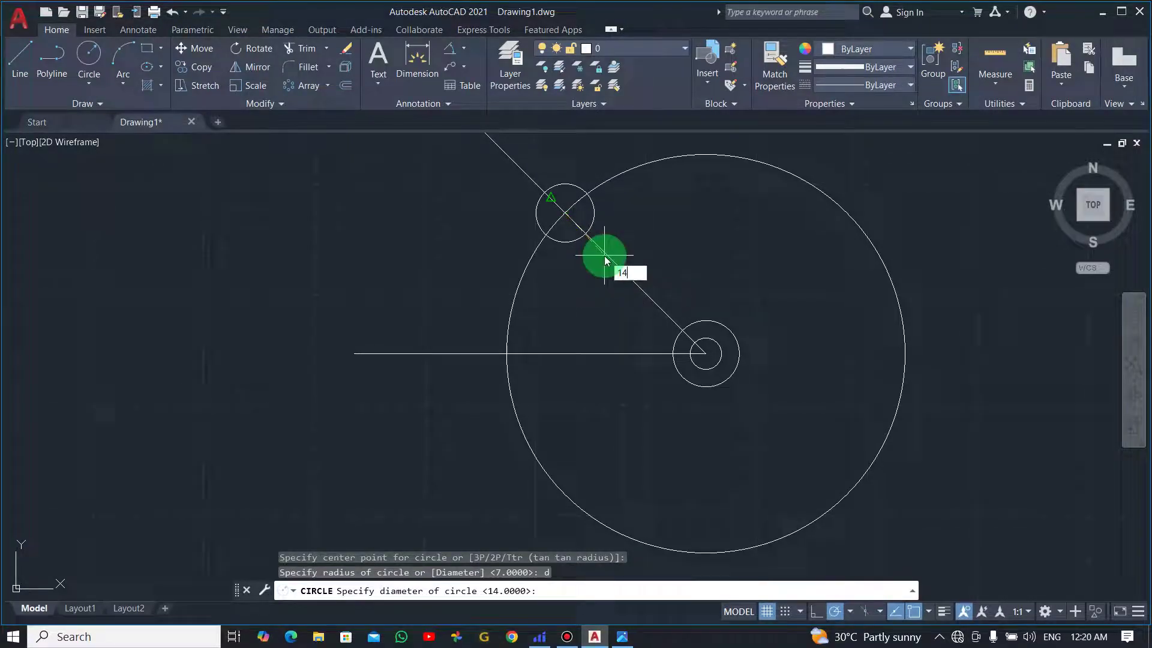
key(Return)
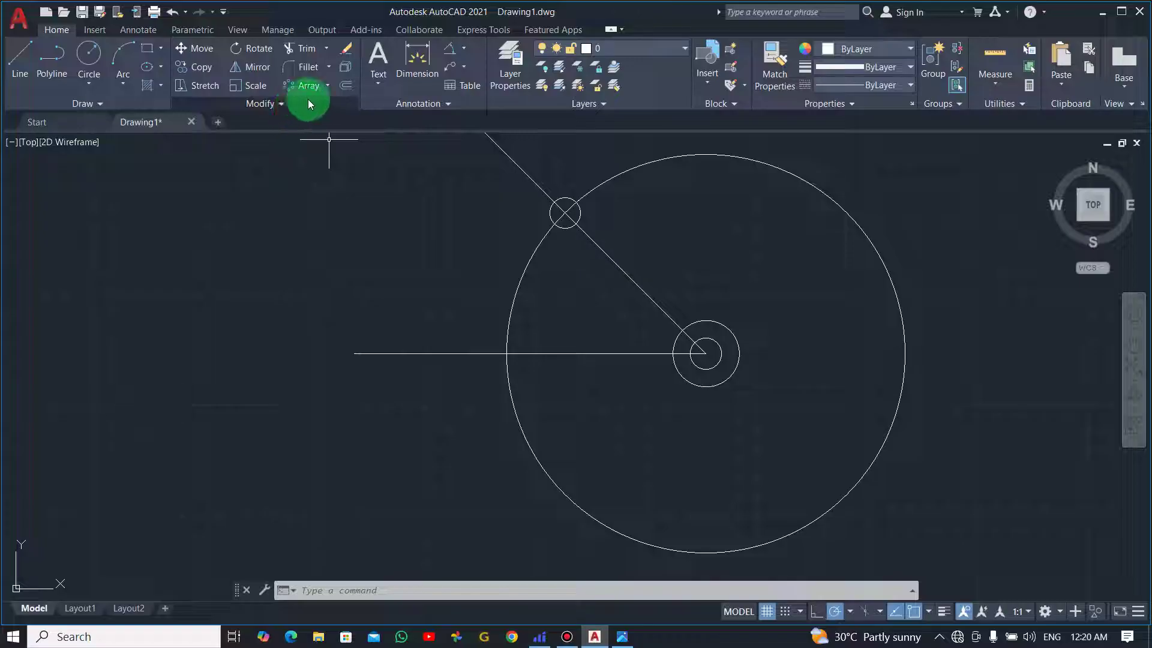
Start a polar array of the Ø14 hole about the concentric circles' centre.
click(329, 87)
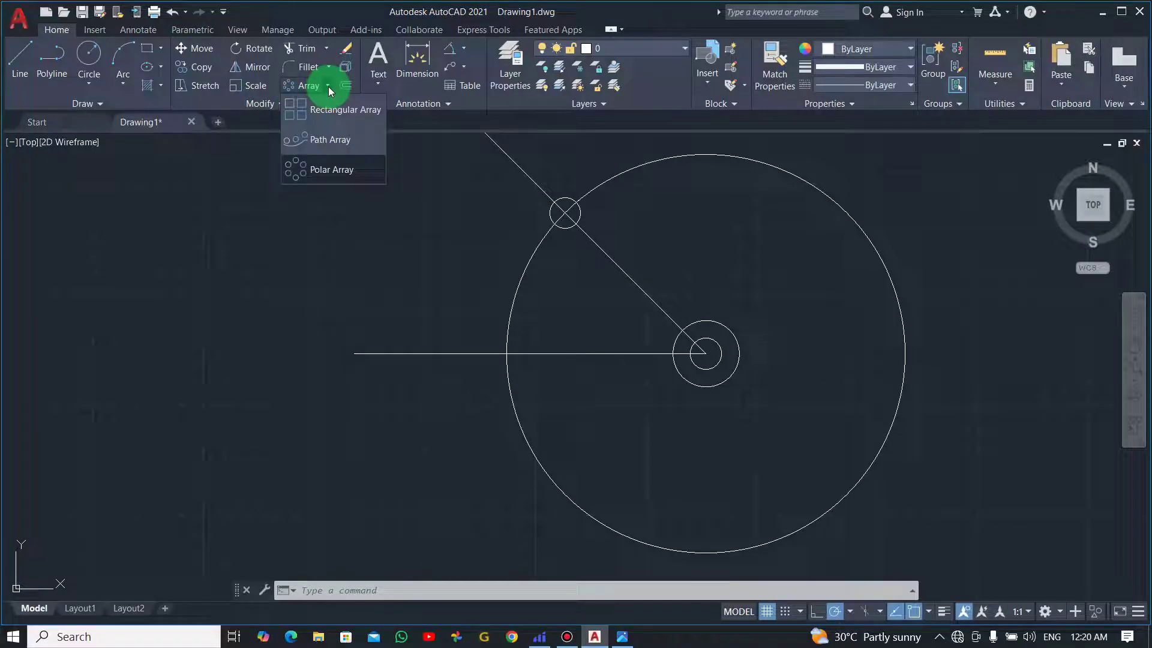
click(307, 169)
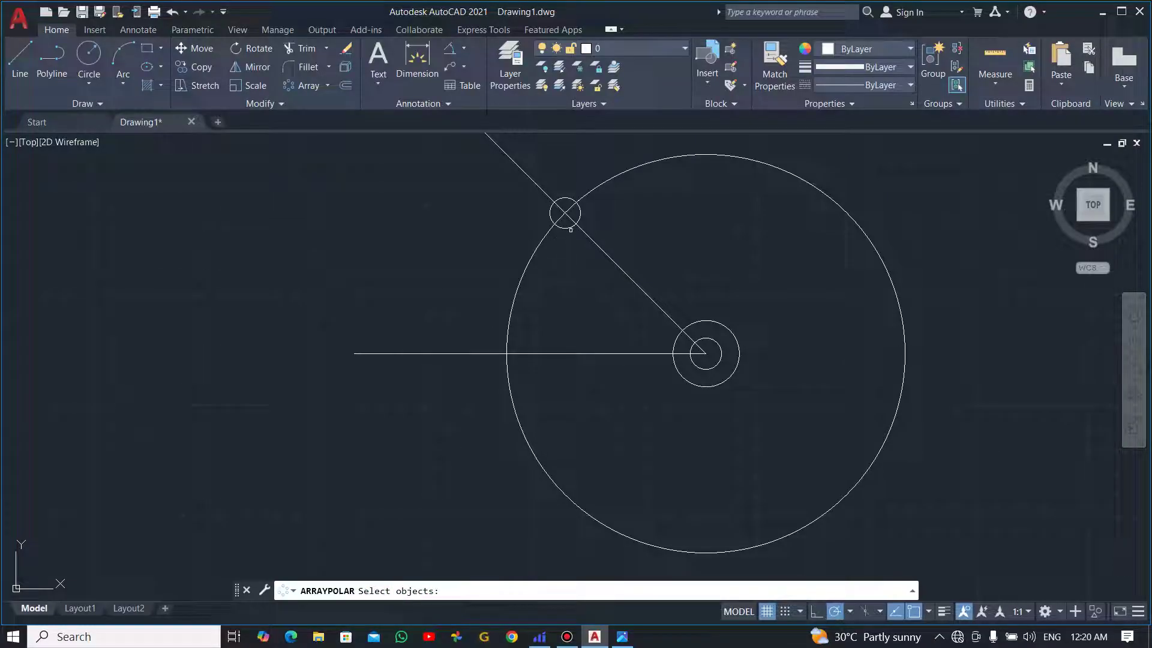
click(567, 229)
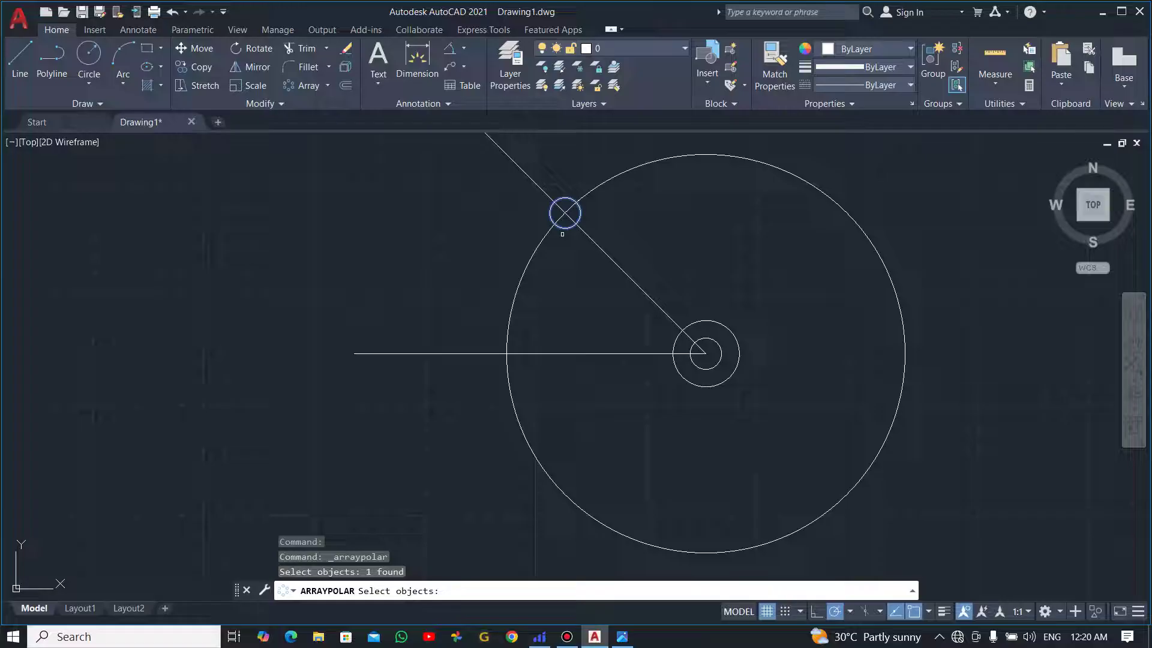
key(Return)
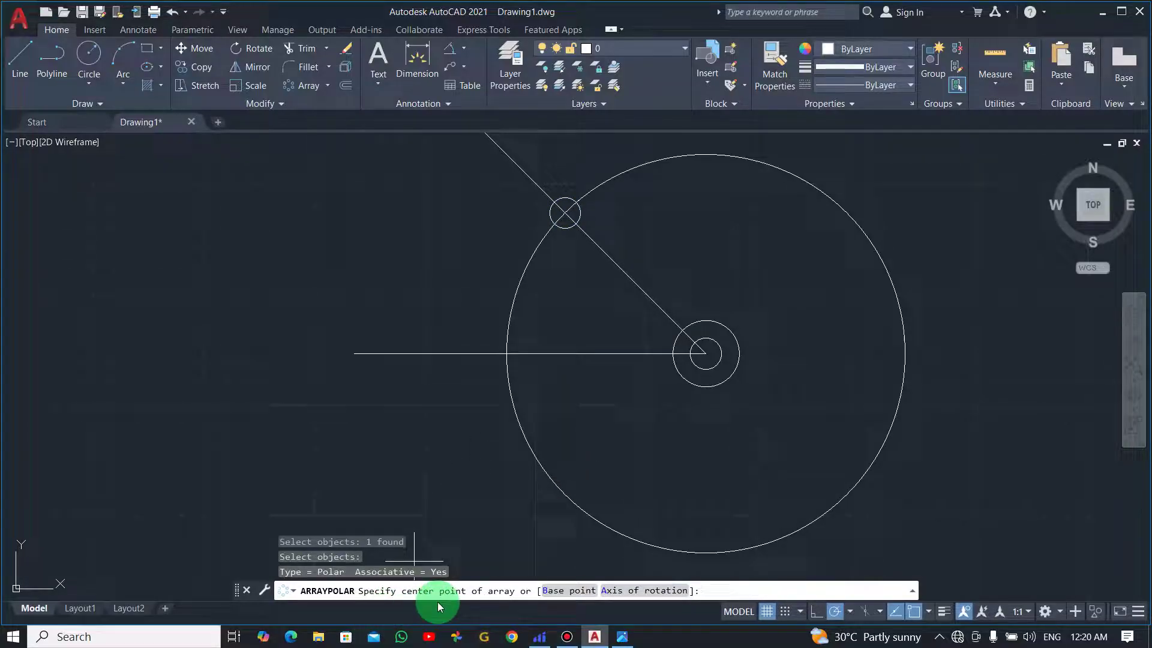
click(705, 354)
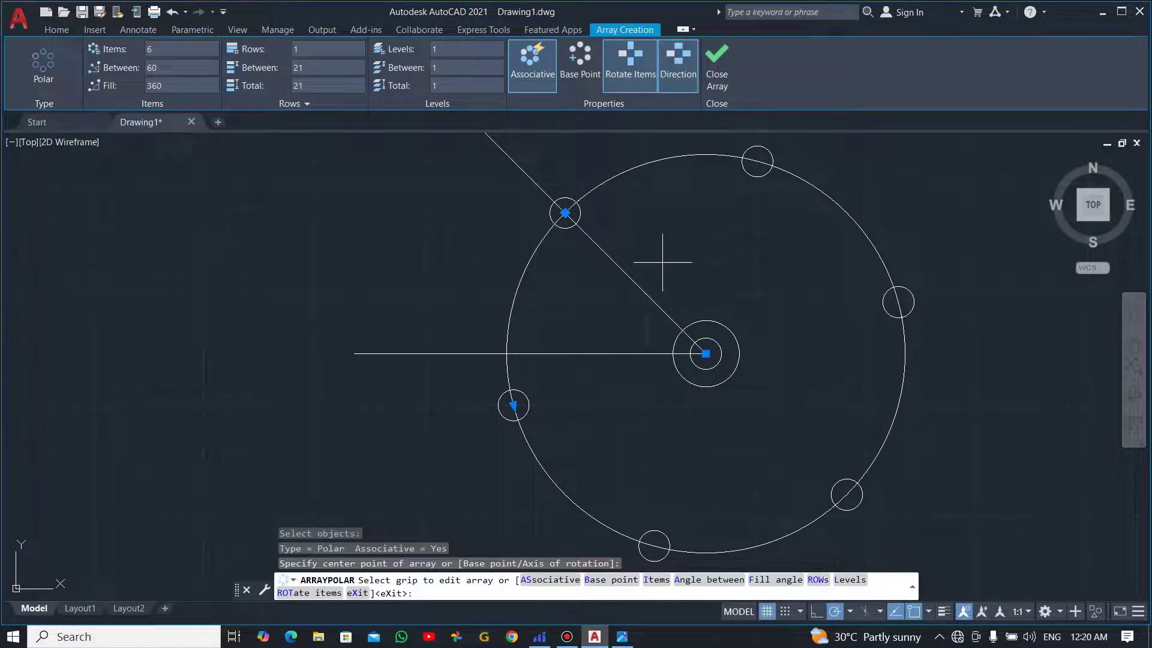
click(162, 123)
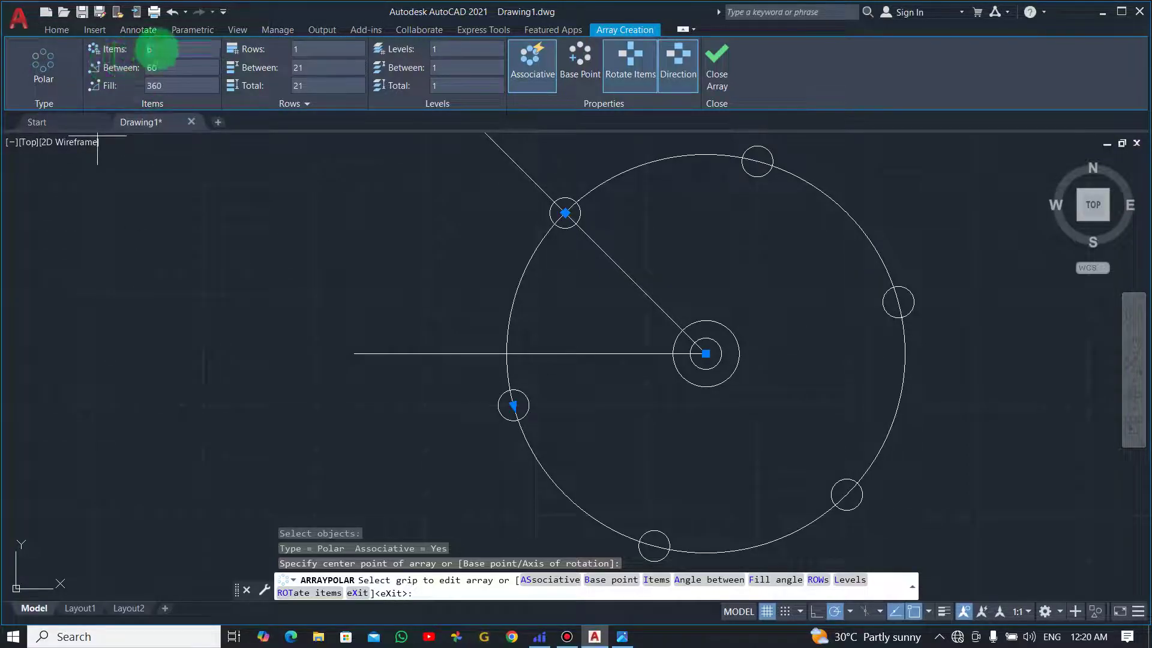
Set the array to 4 items filling 45°, then close the array.
click(160, 49)
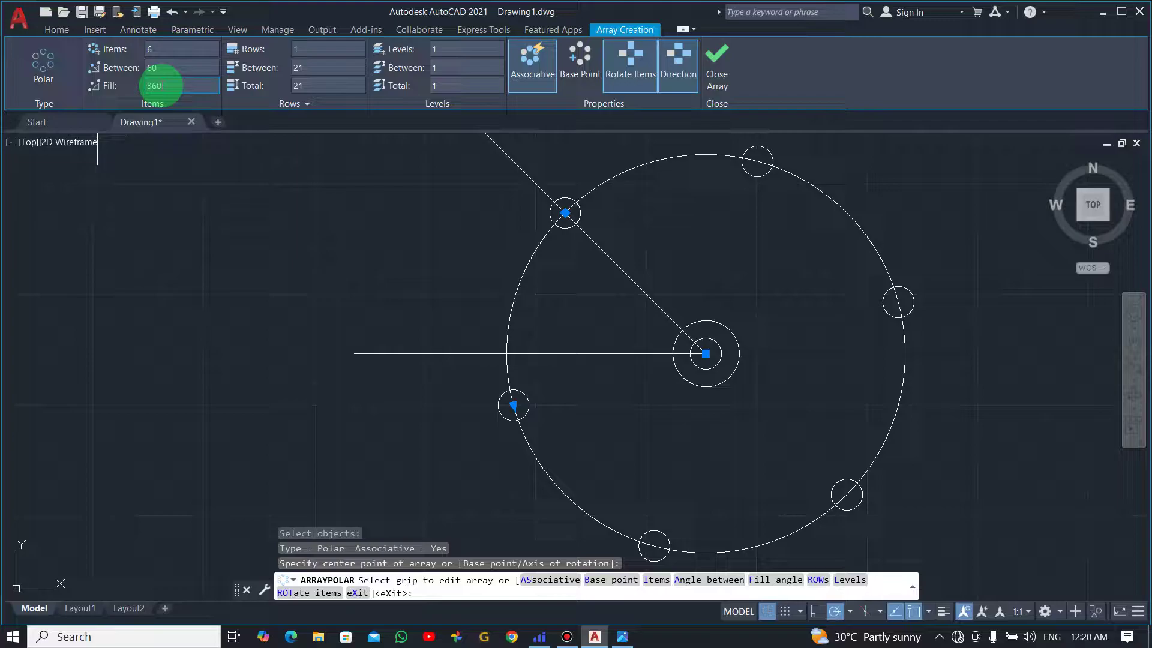
key(alt+Tab)
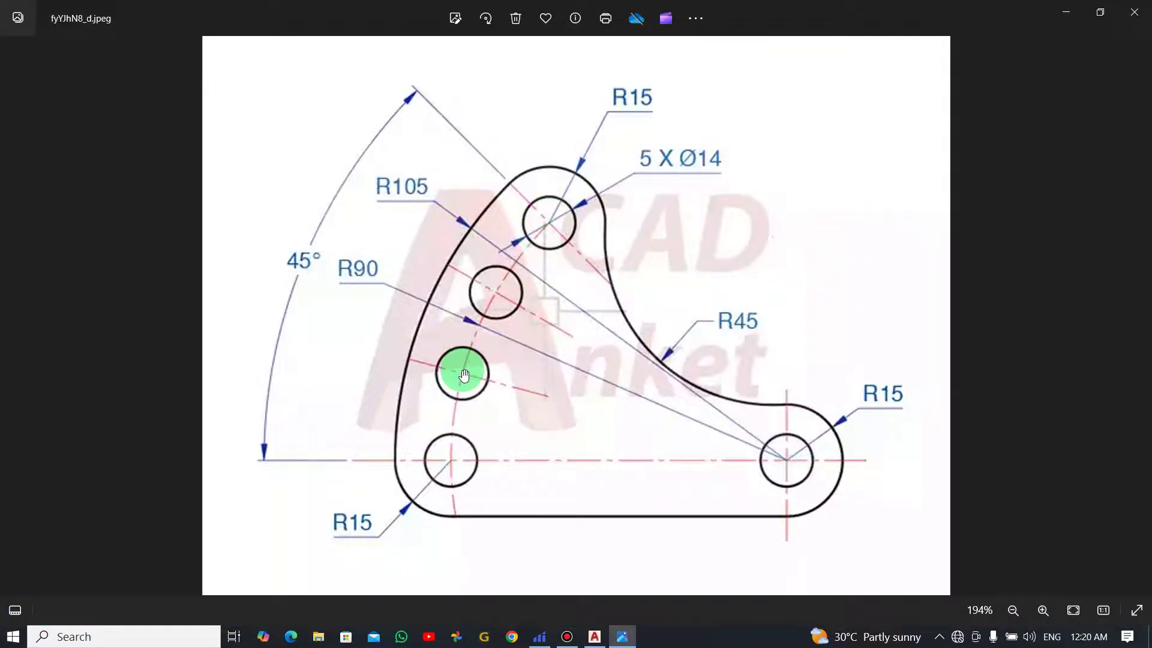
key(alt+Tab)
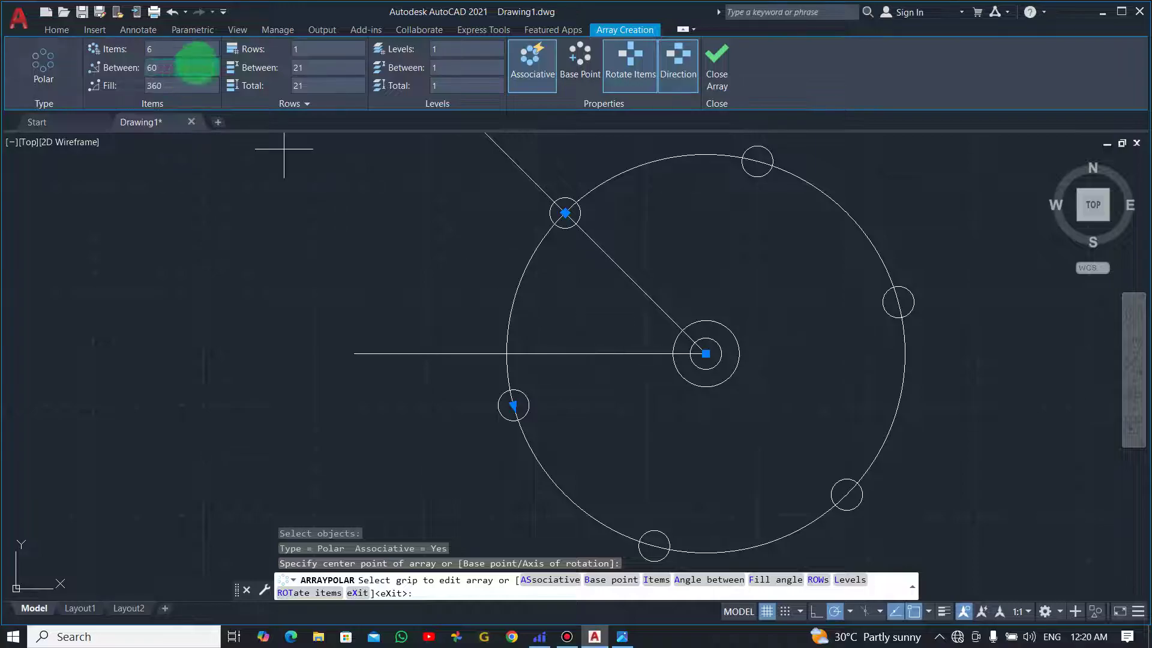
click(172, 54)
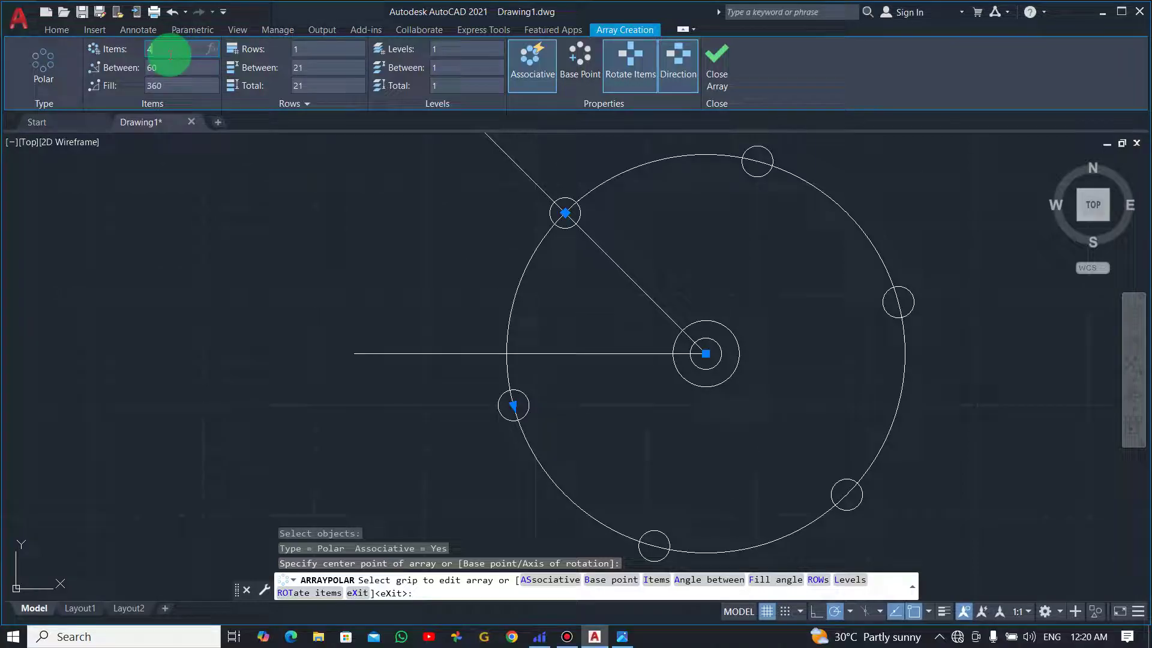
text(4)
key(Return)
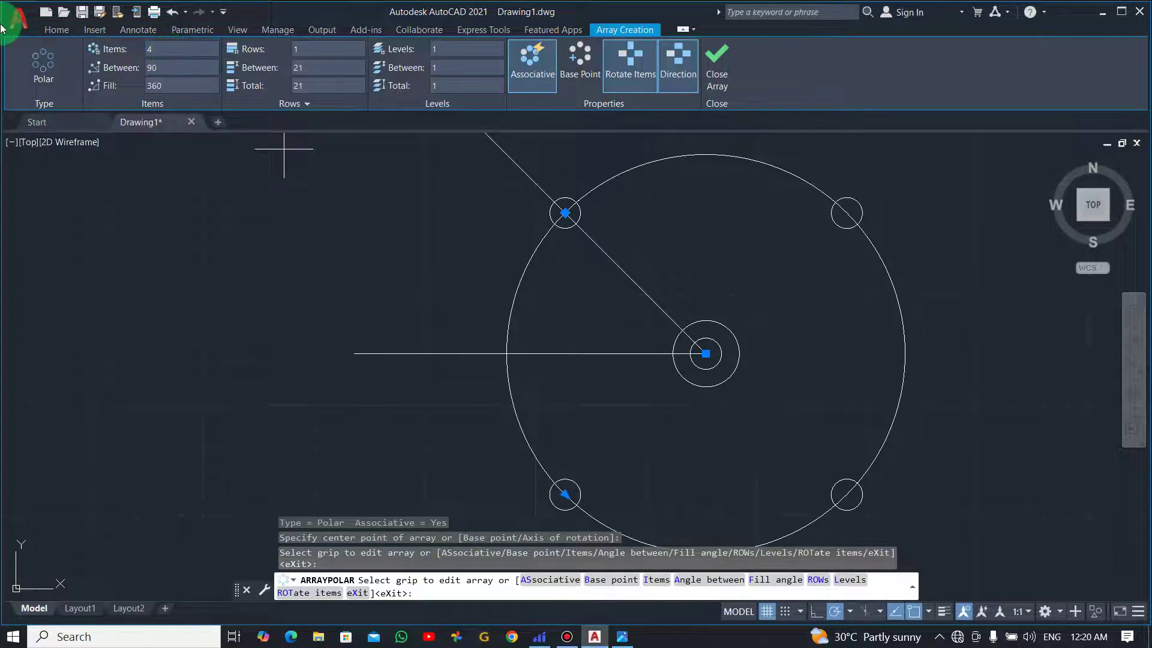
click(171, 89)
key(alt+Tab)
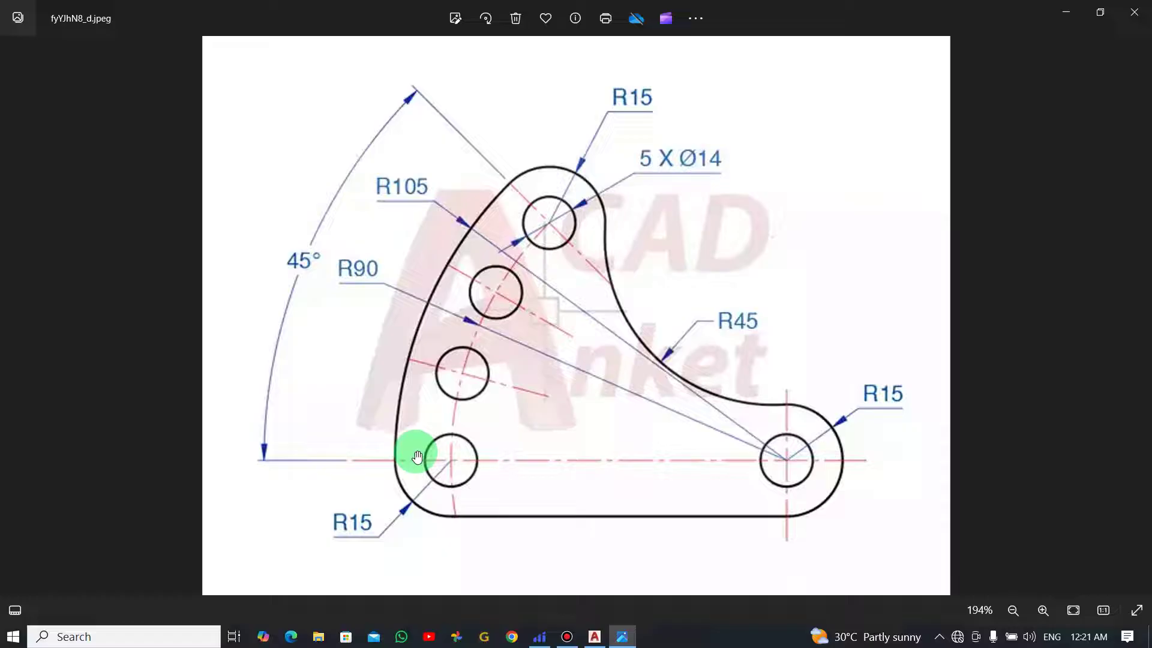
key(alt+Tab)
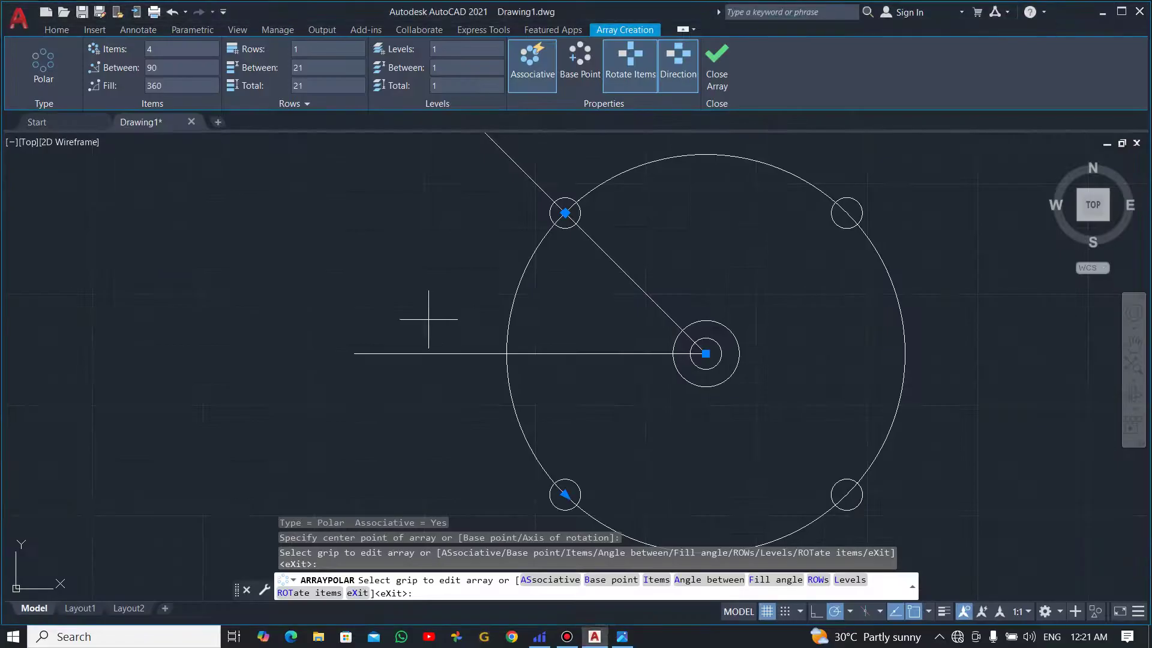
click(177, 86)
key(Return)
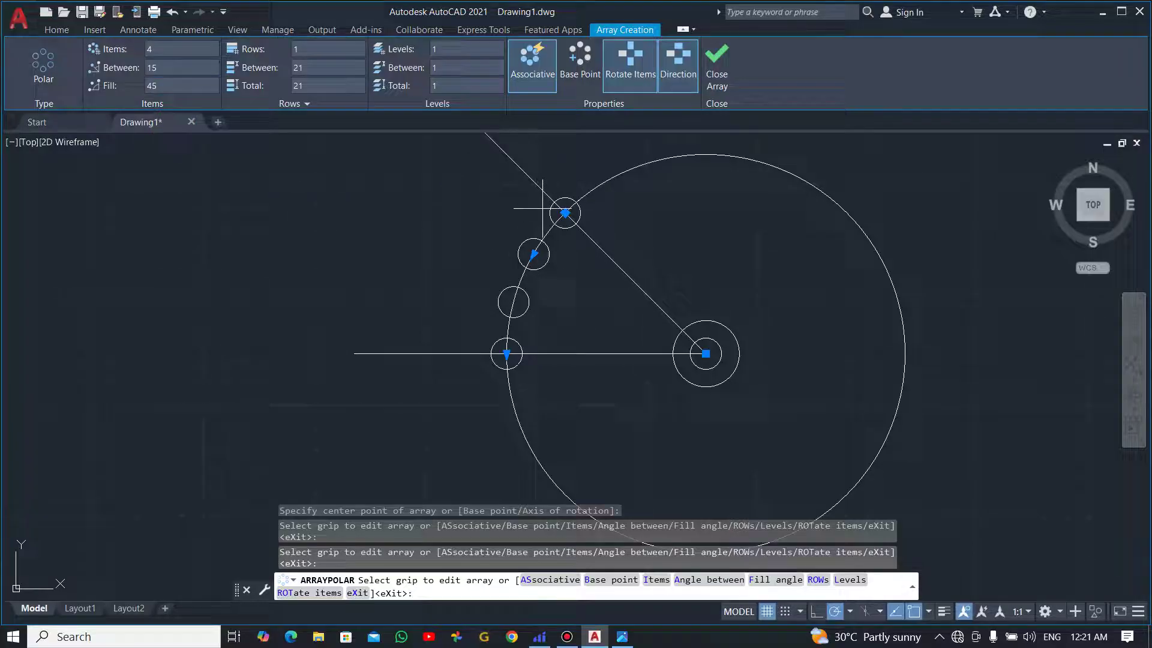
click(731, 59)
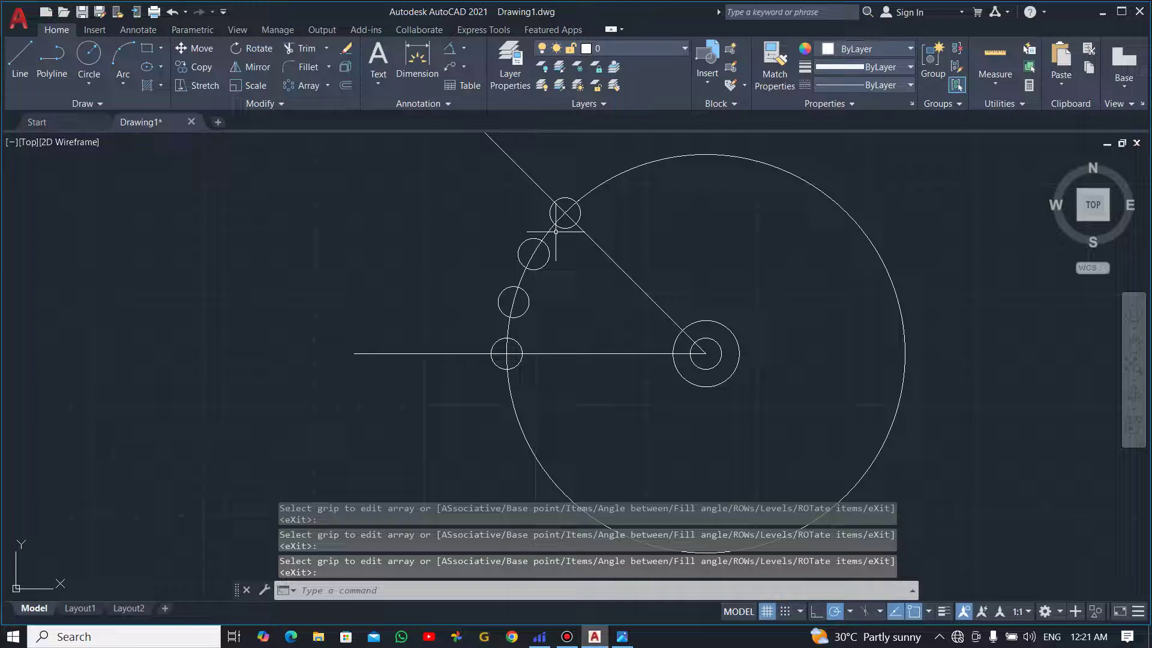
Trim the R90 circle to the 45° arc through the holes, then check the reference photo.
scroll(555, 231, up, 2)
scroll(549, 228, down, 4)
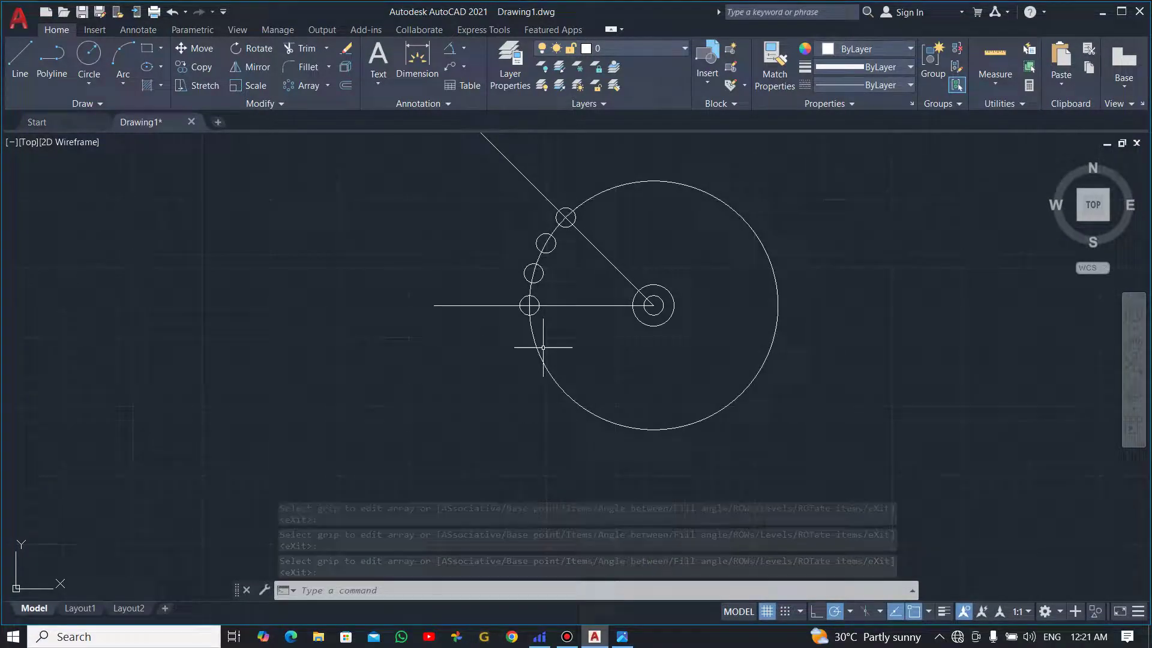
click(300, 48)
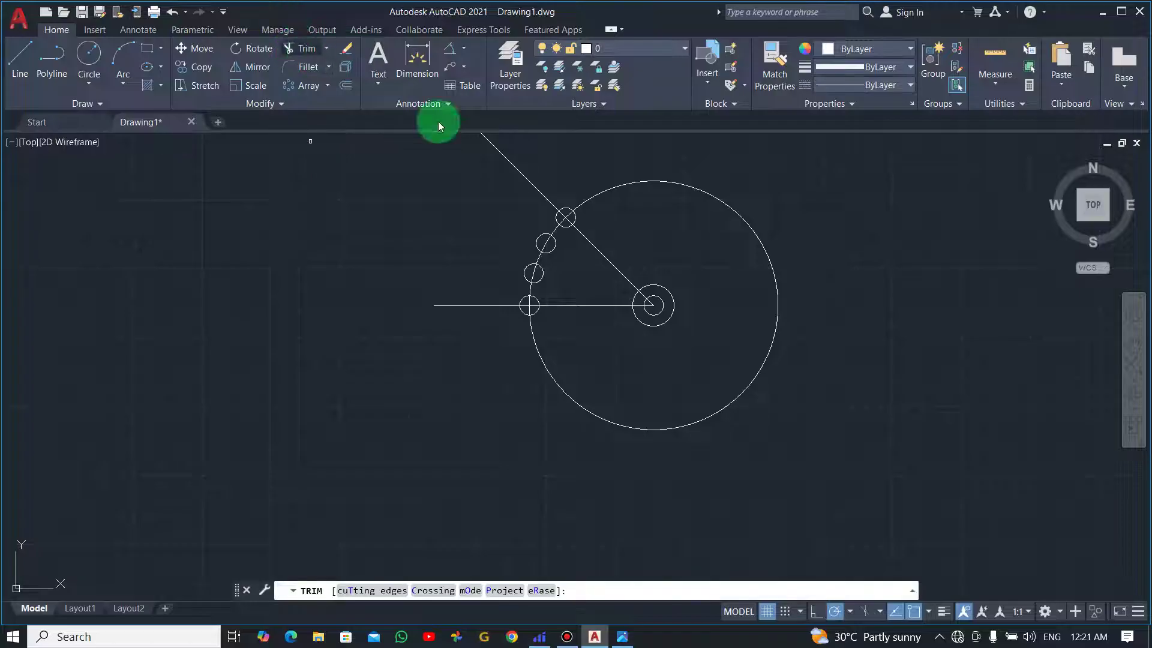
click(690, 183)
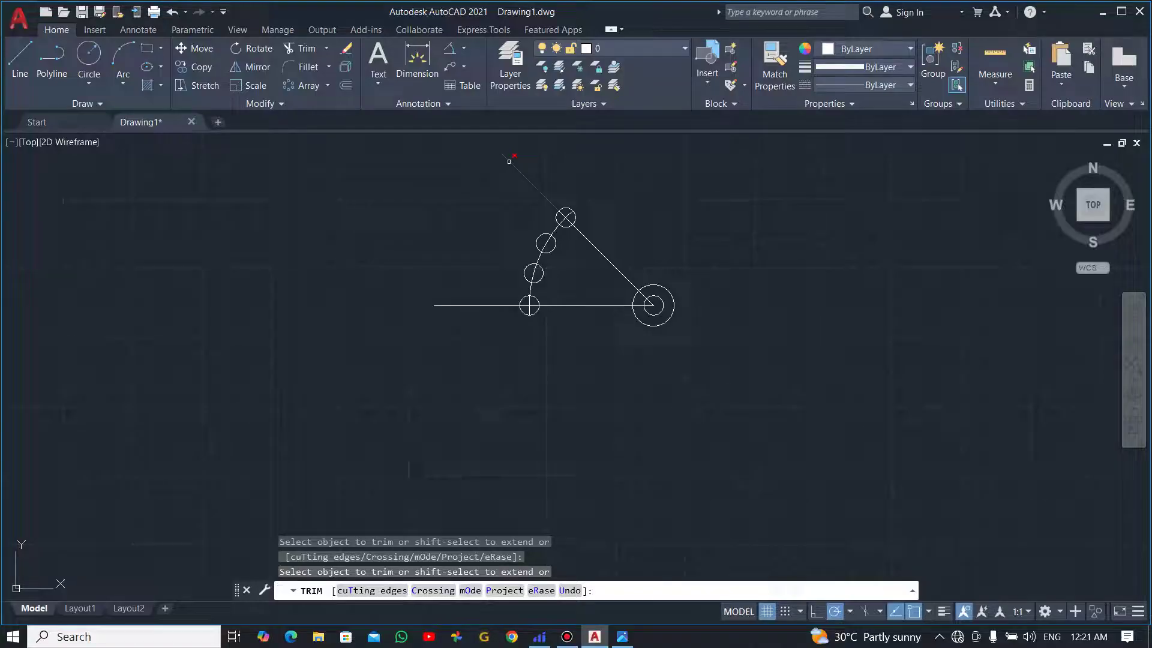
key(Escape)
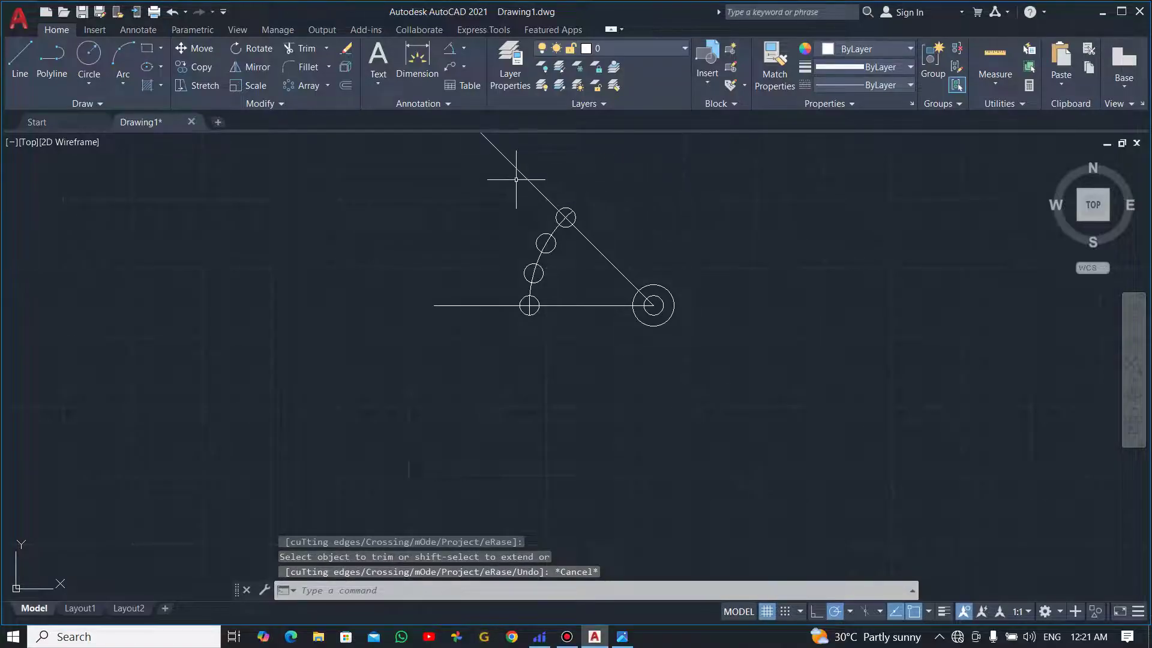
scroll(522, 175, up, 2)
scroll(615, 203, down, 2)
scroll(622, 204, up, 4)
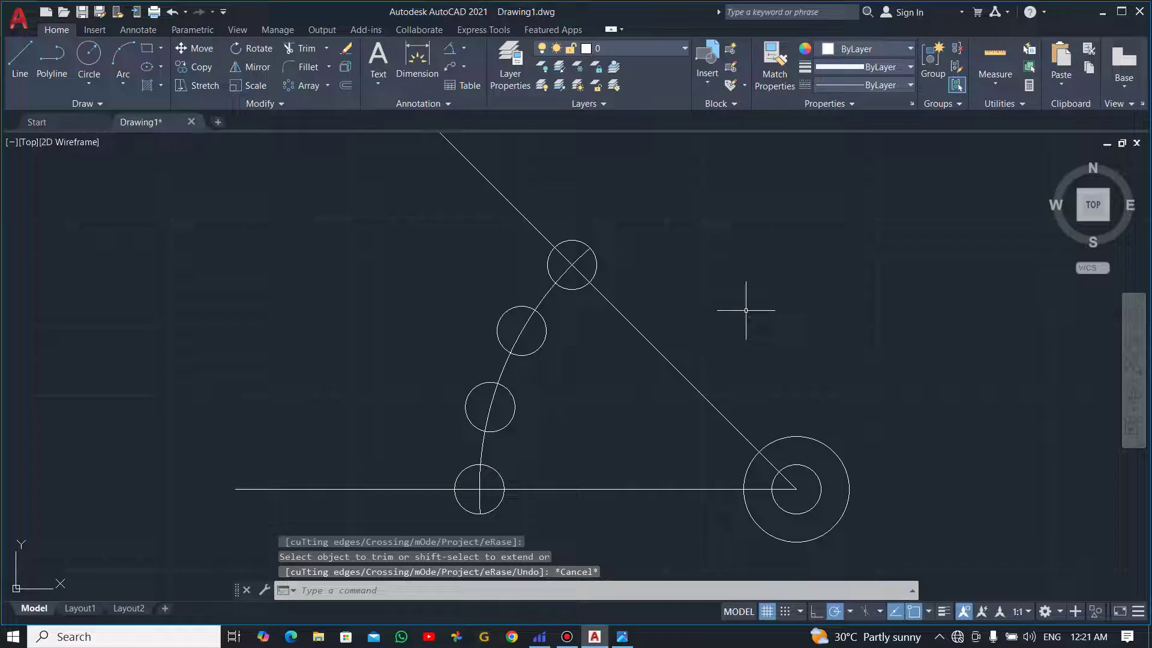
key(alt+Tab)
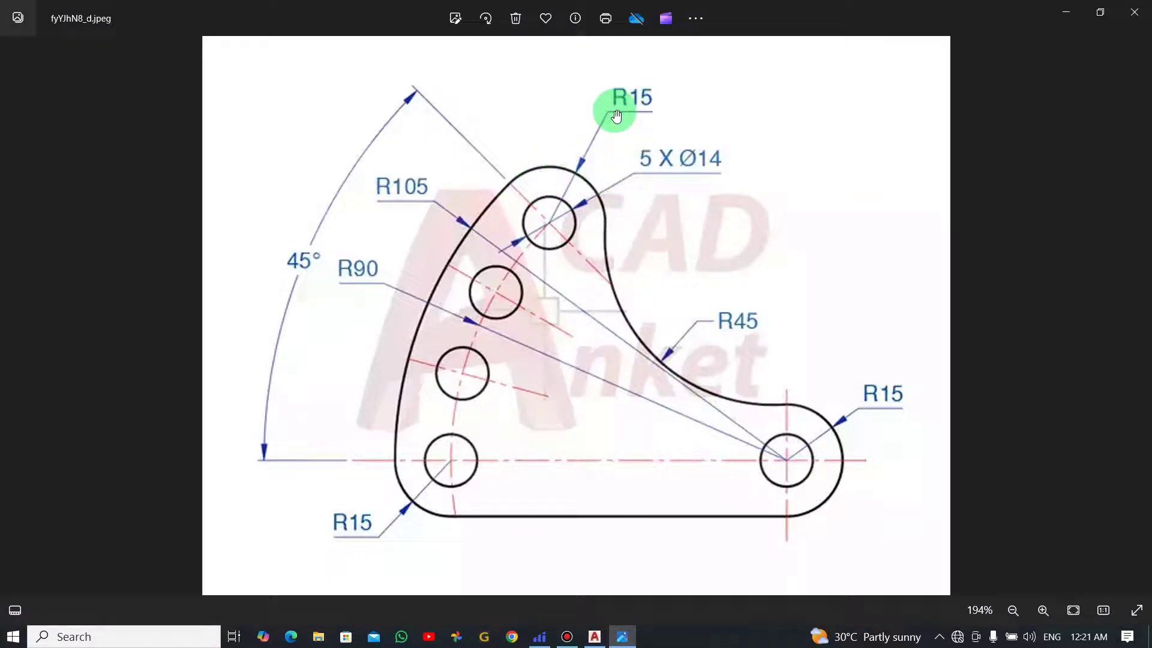
Draw a radius-15 circle around the top hole.
key(alt+Tab)
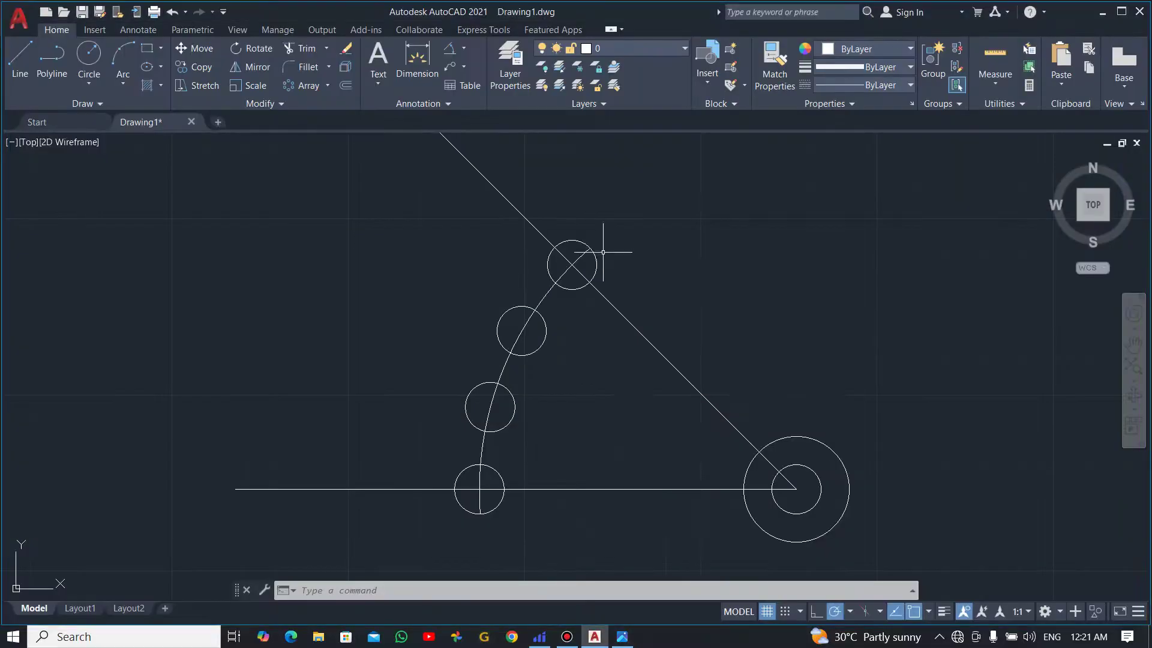
click(87, 54)
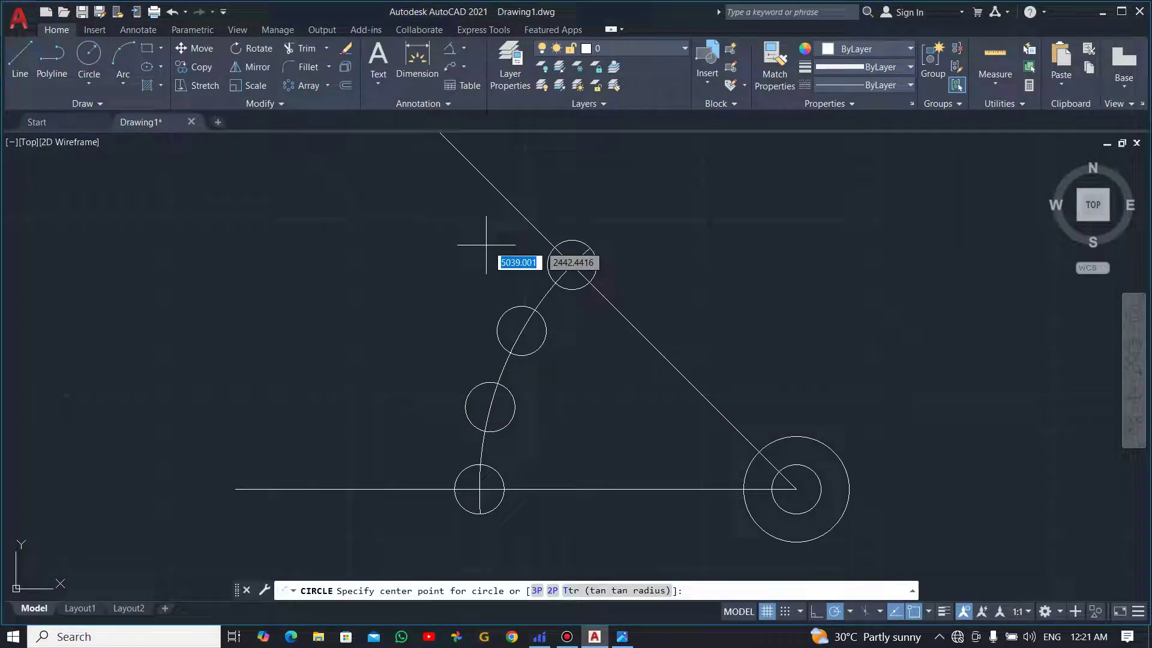
click(572, 264)
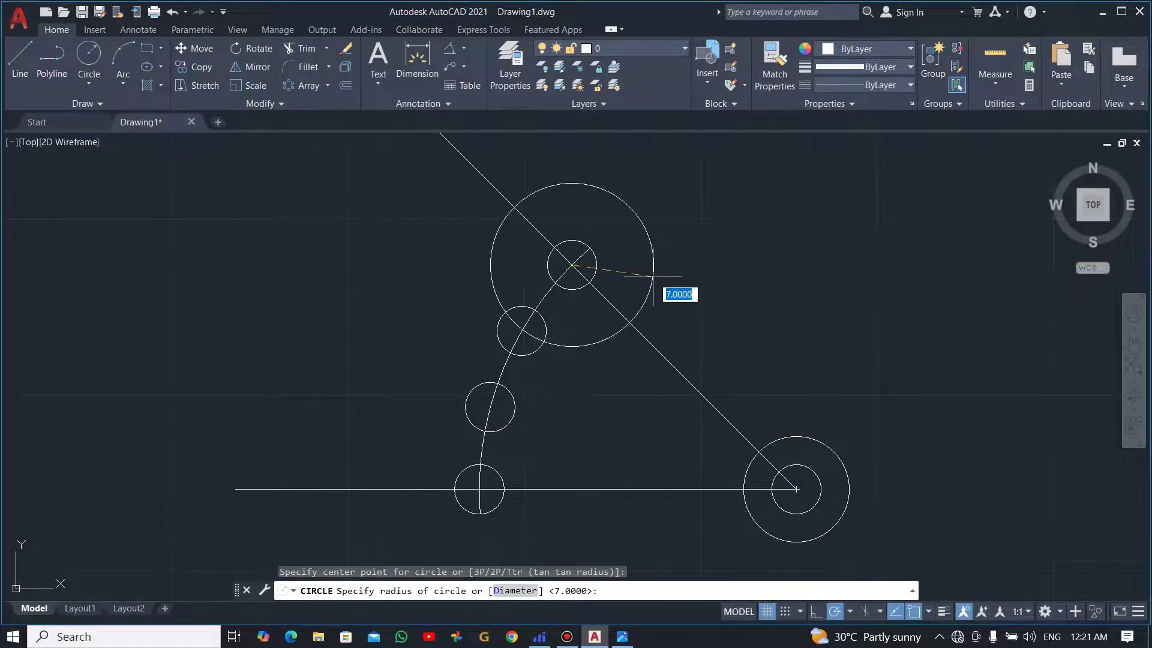
text(15)
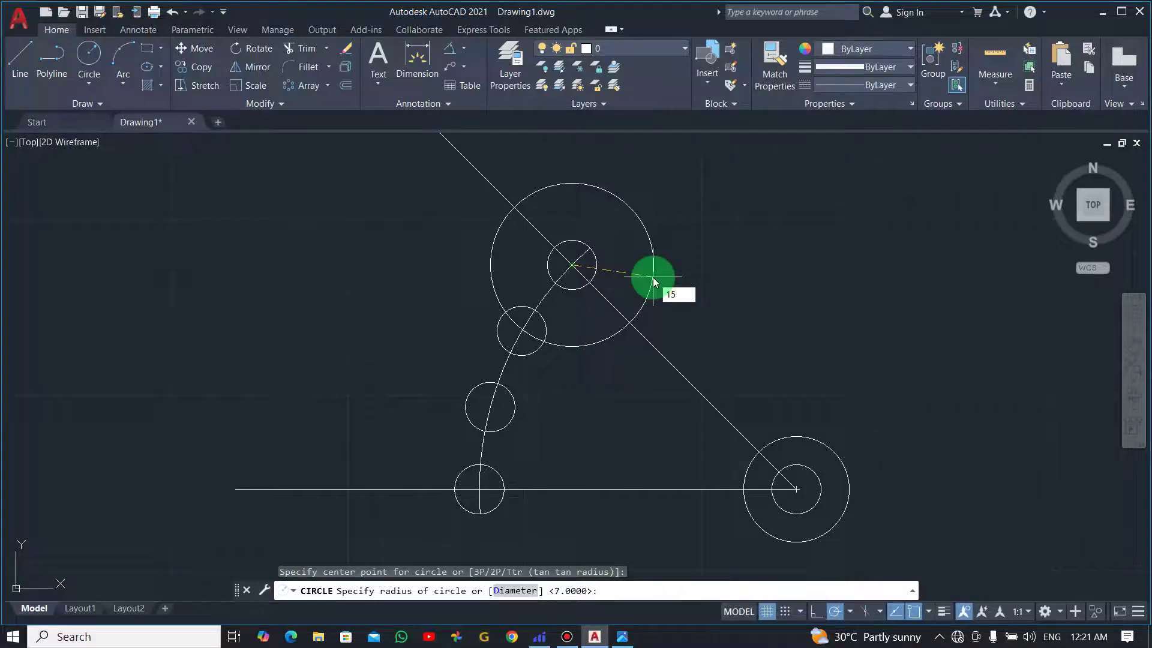
key(Return)
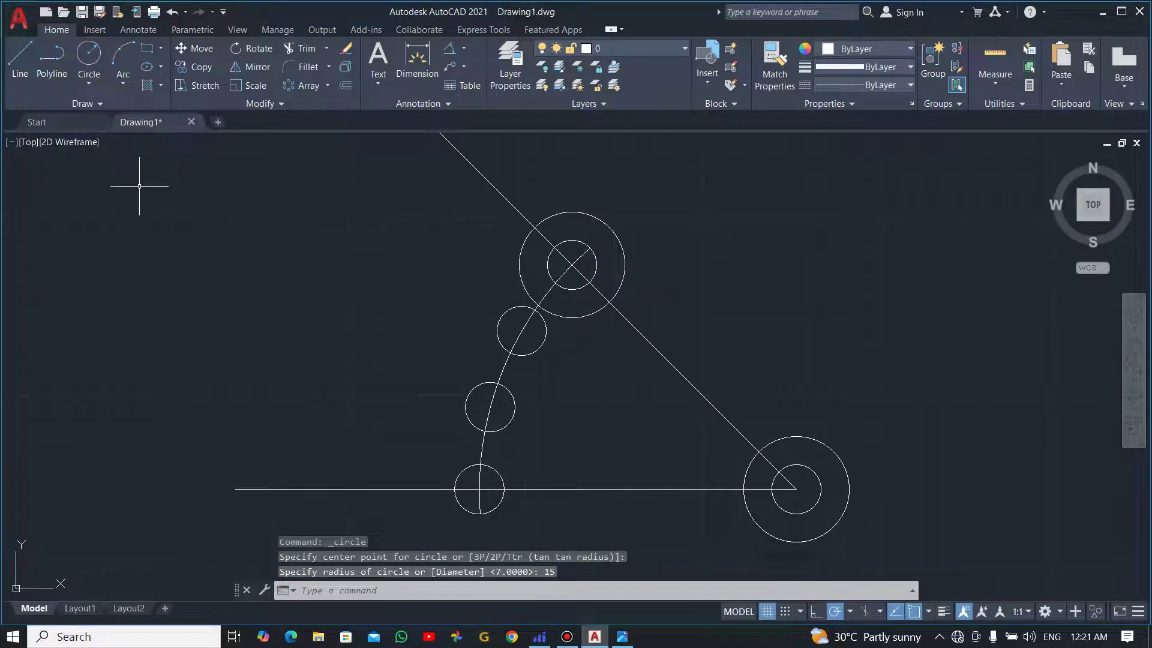
Copy the R15 circle from the top hole's centre onto the lower-left hole's centre.
click(624, 252)
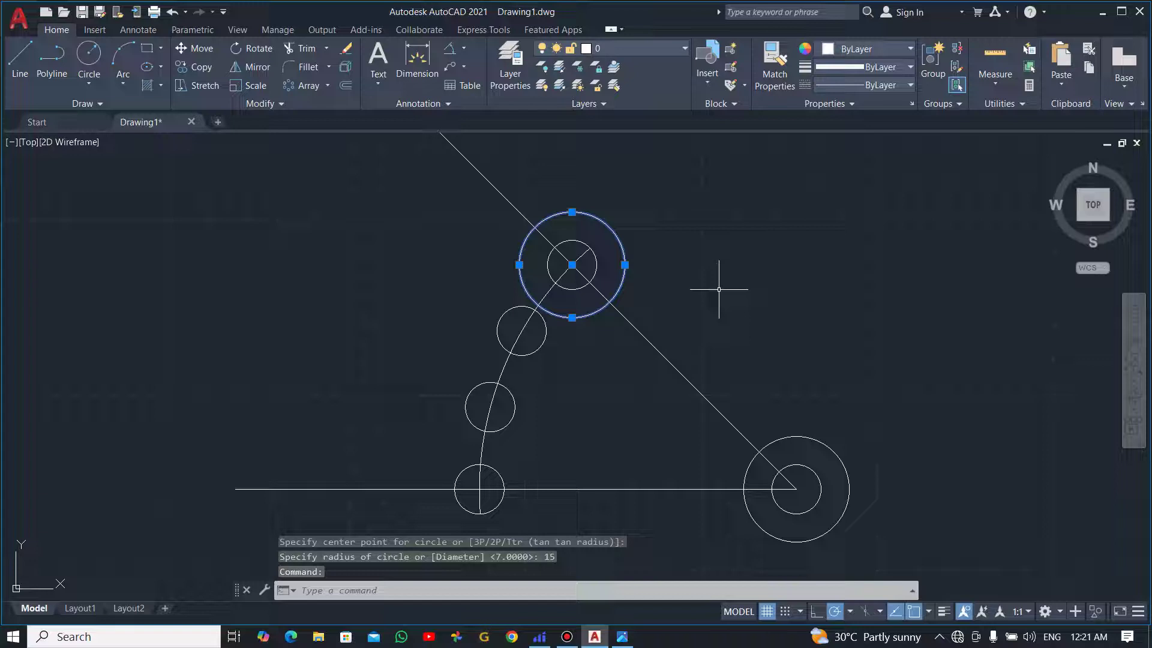
click(219, 71)
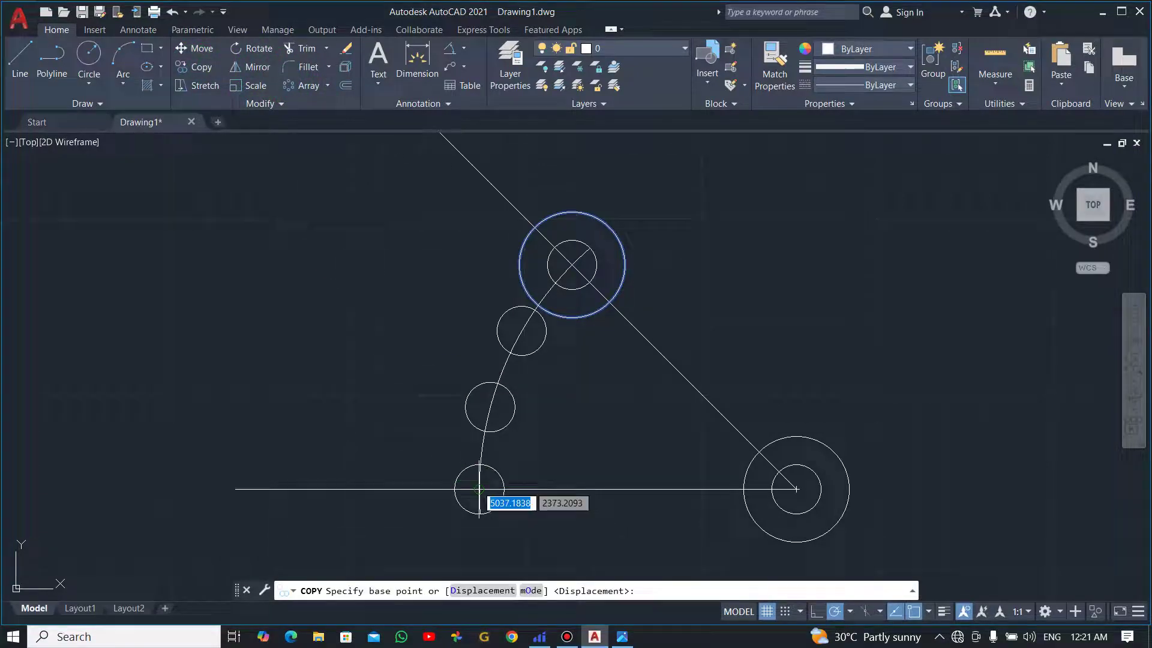
click(571, 264)
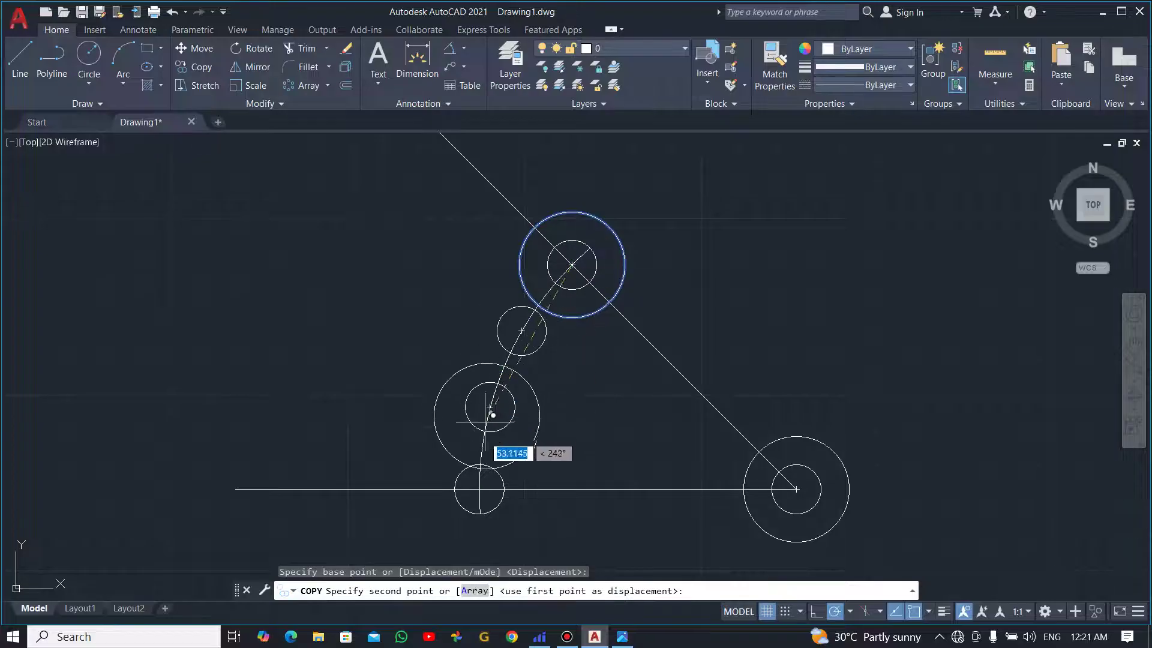
click(479, 489)
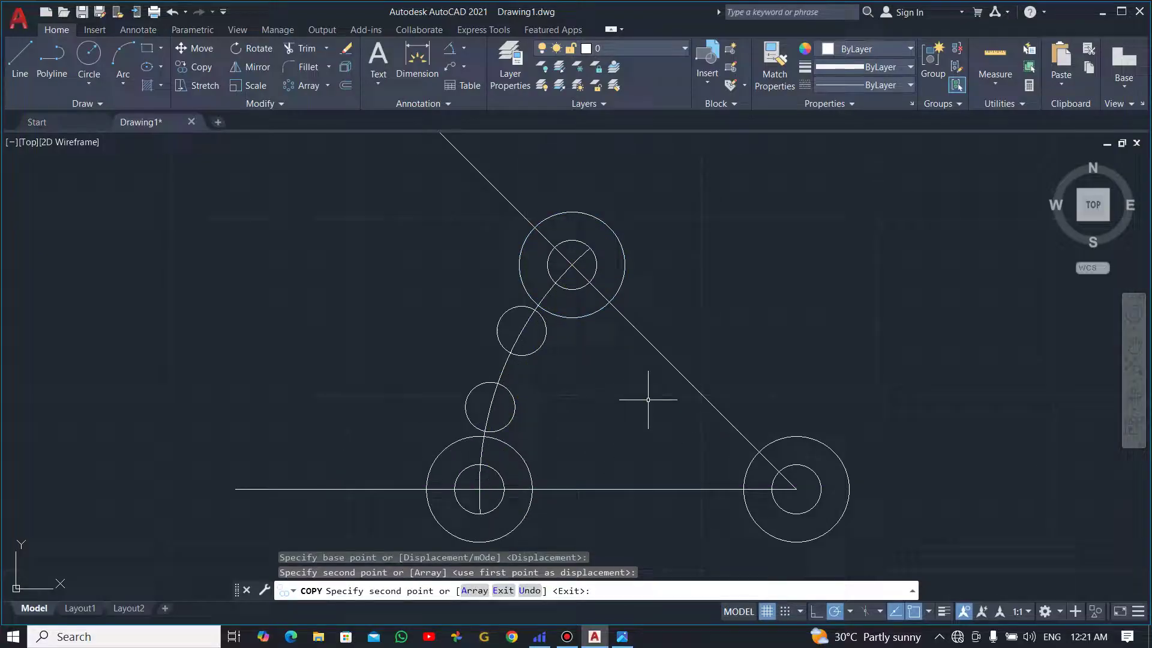
key(Escape)
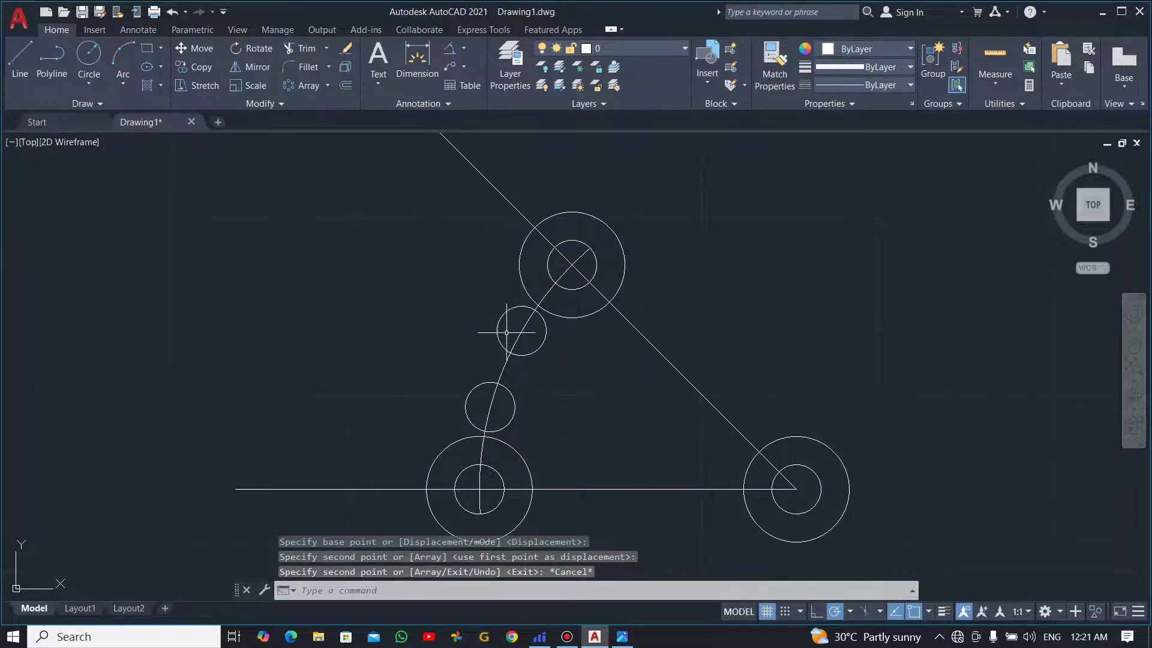
Draw an R105 circle centred on the right-hand hole and pan to show it fully.
key(alt+Tab)
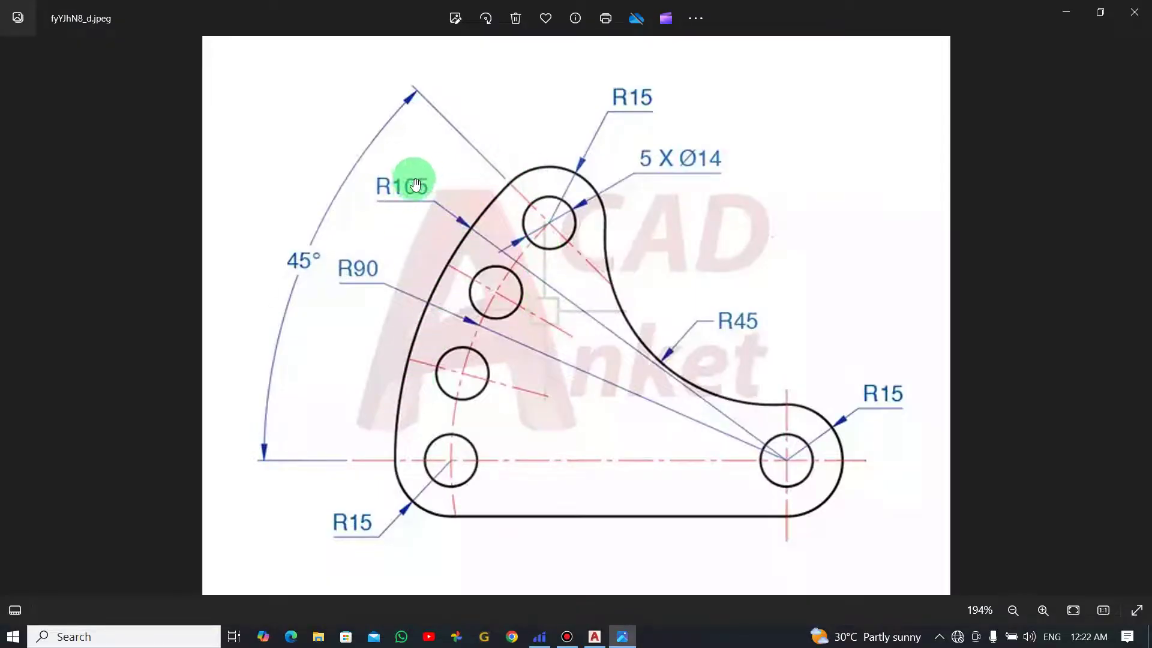
key(alt+Tab)
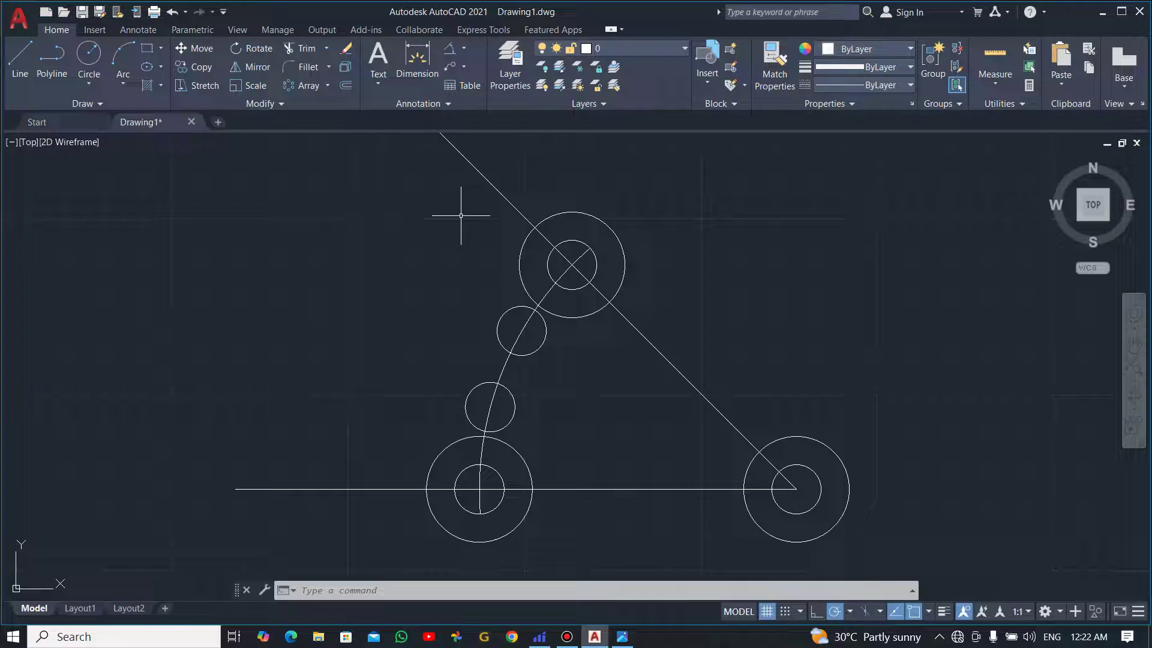
click(90, 52)
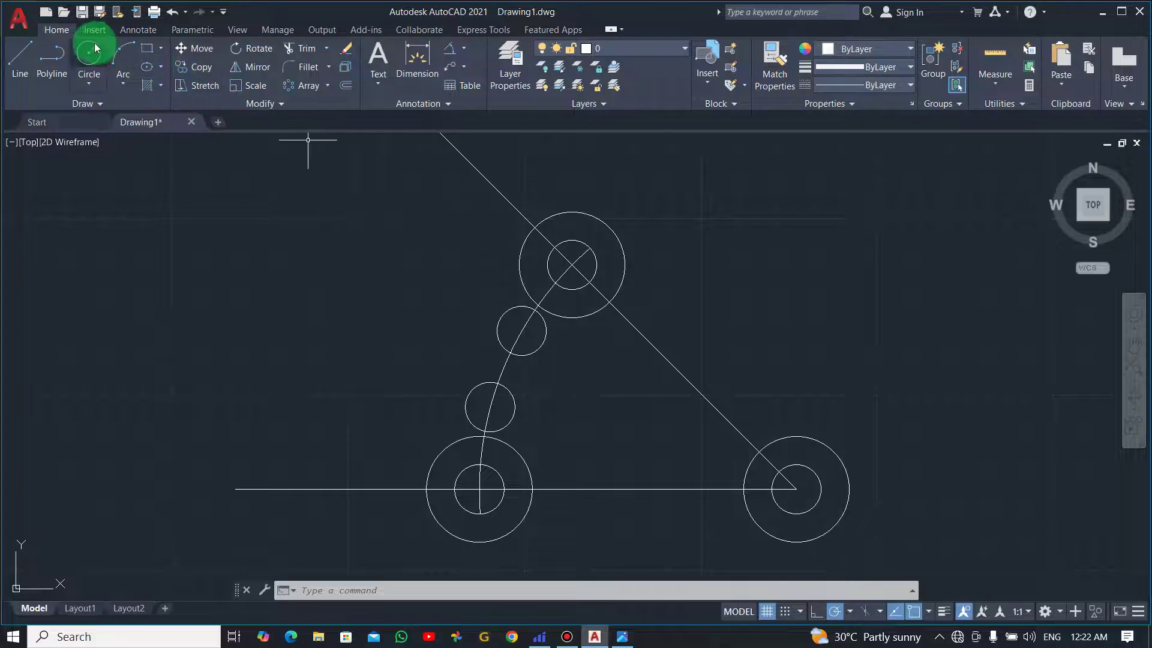
click(796, 489)
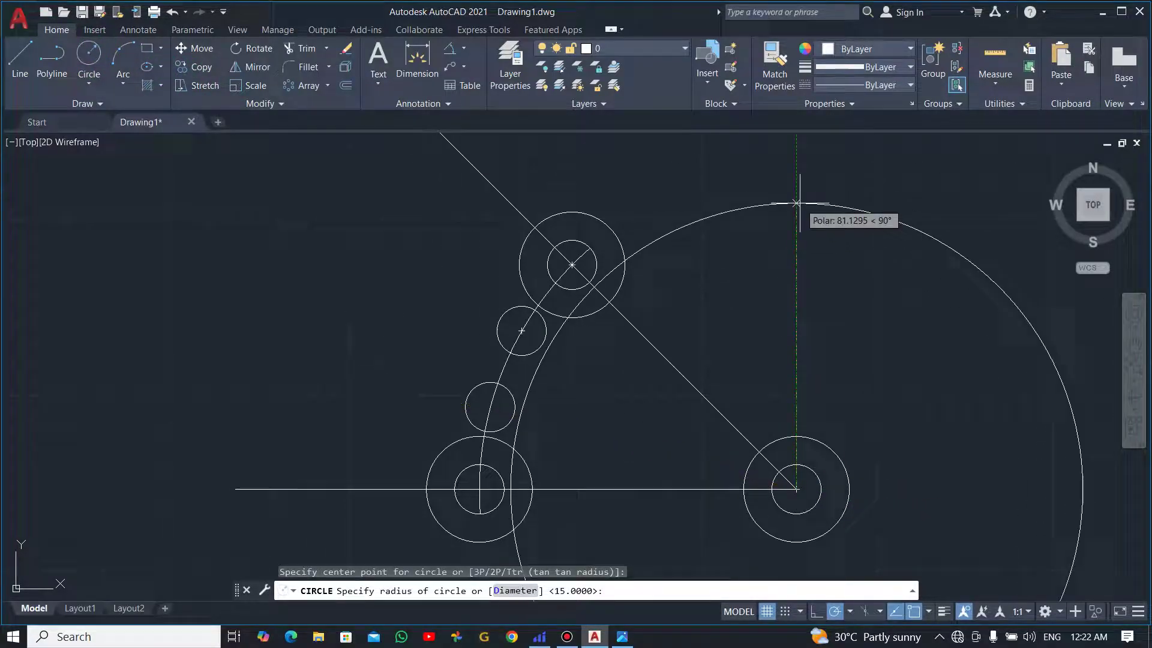
text(10)
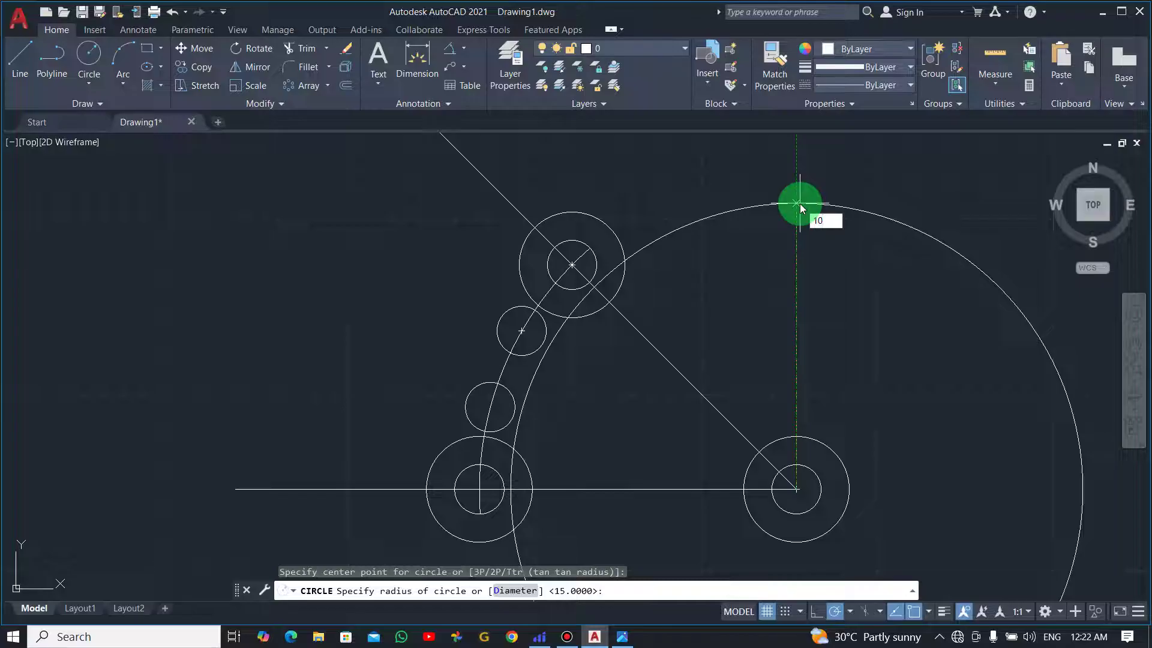
text(5)
key(Return)
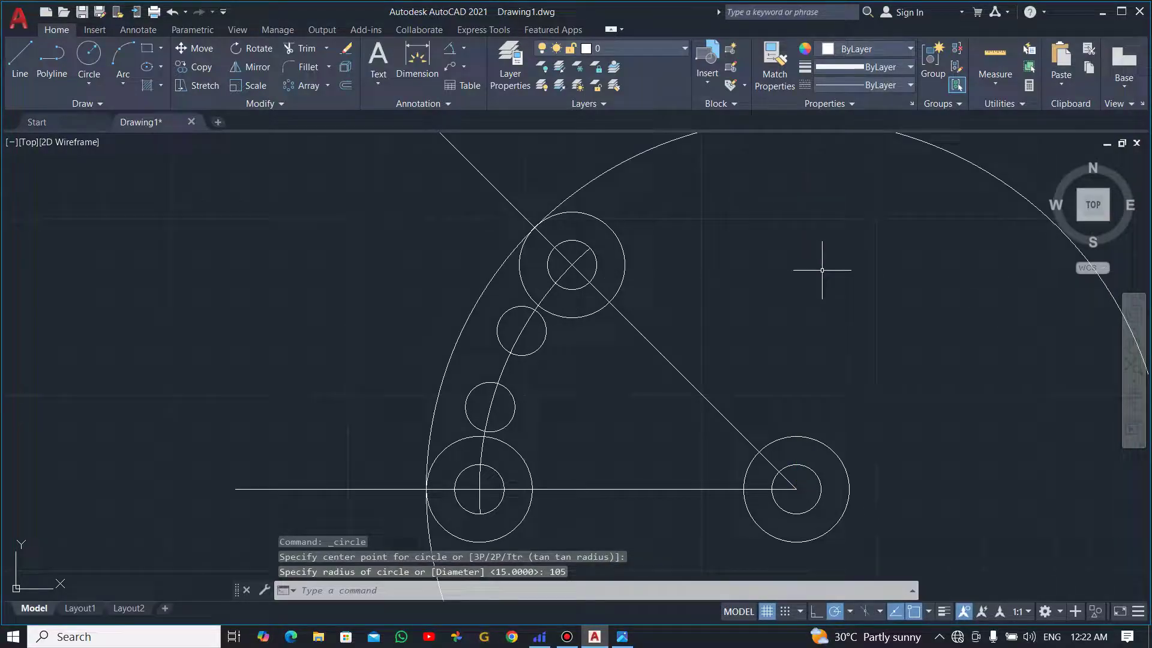
scroll(822, 270, down, 4)
mouse_move(843, 265)
middle_down()
mouse_move(830, 277)
mouse_move(683, 274)
middle_up()
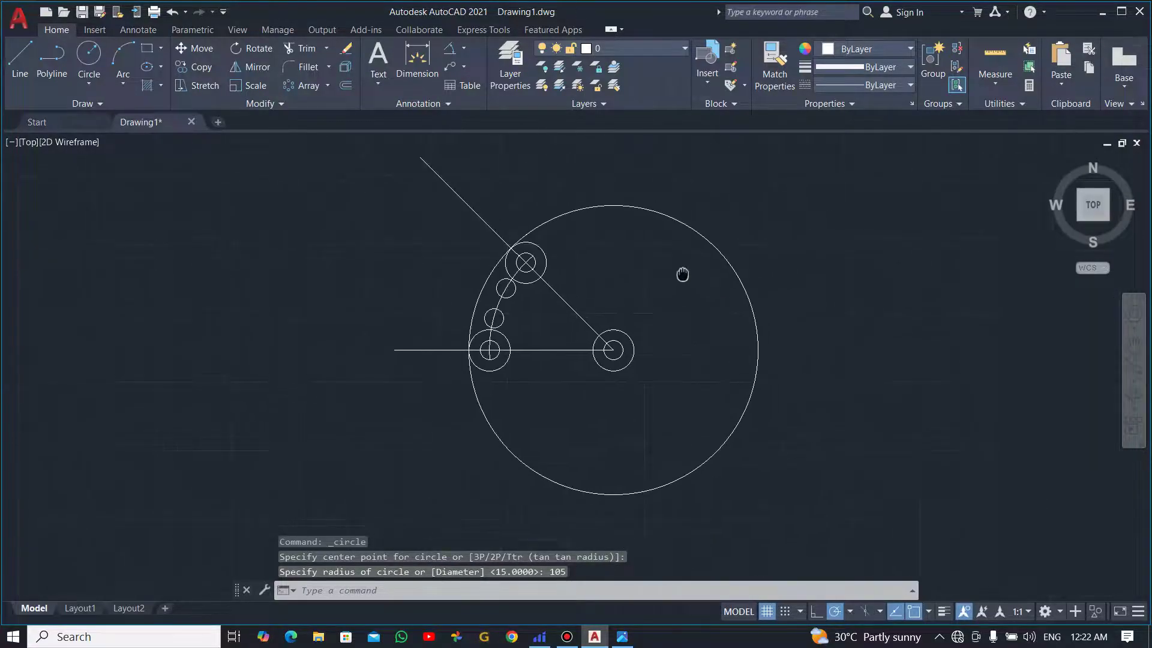
key(Escape)
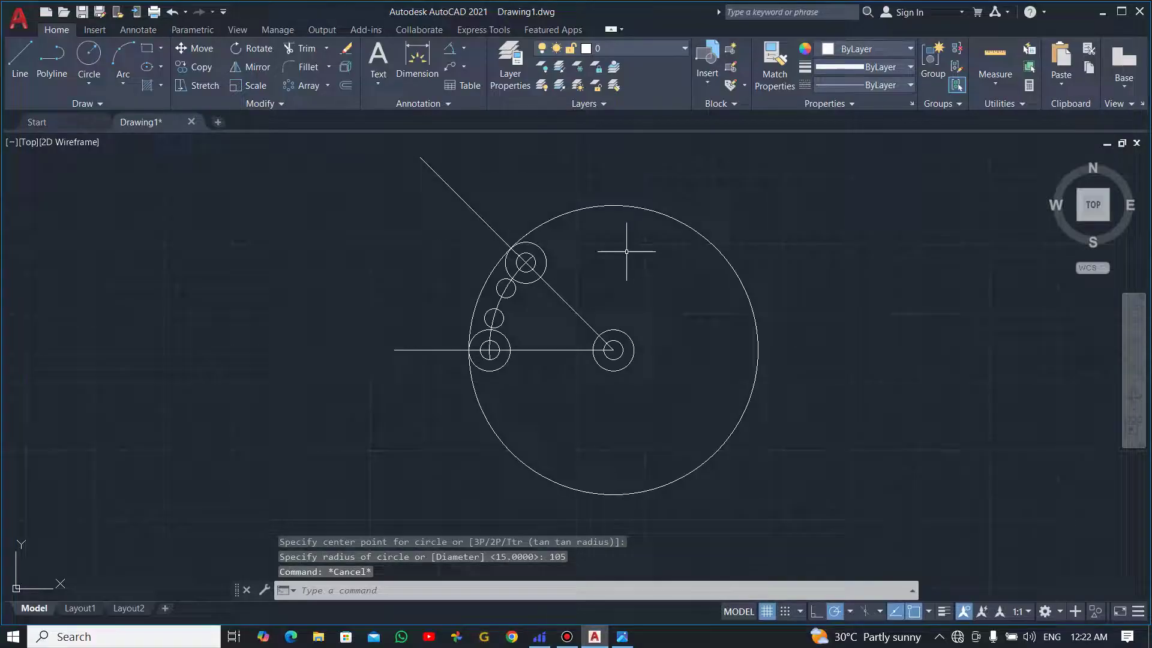
key(alt+Tab)
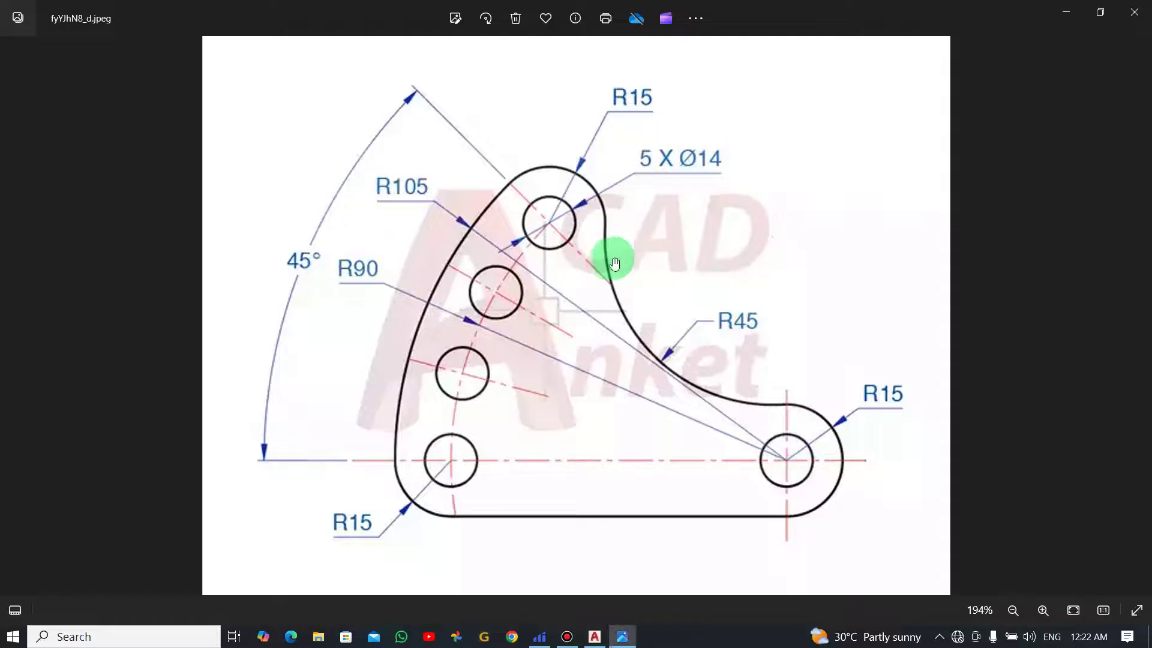
key(alt+Tab)
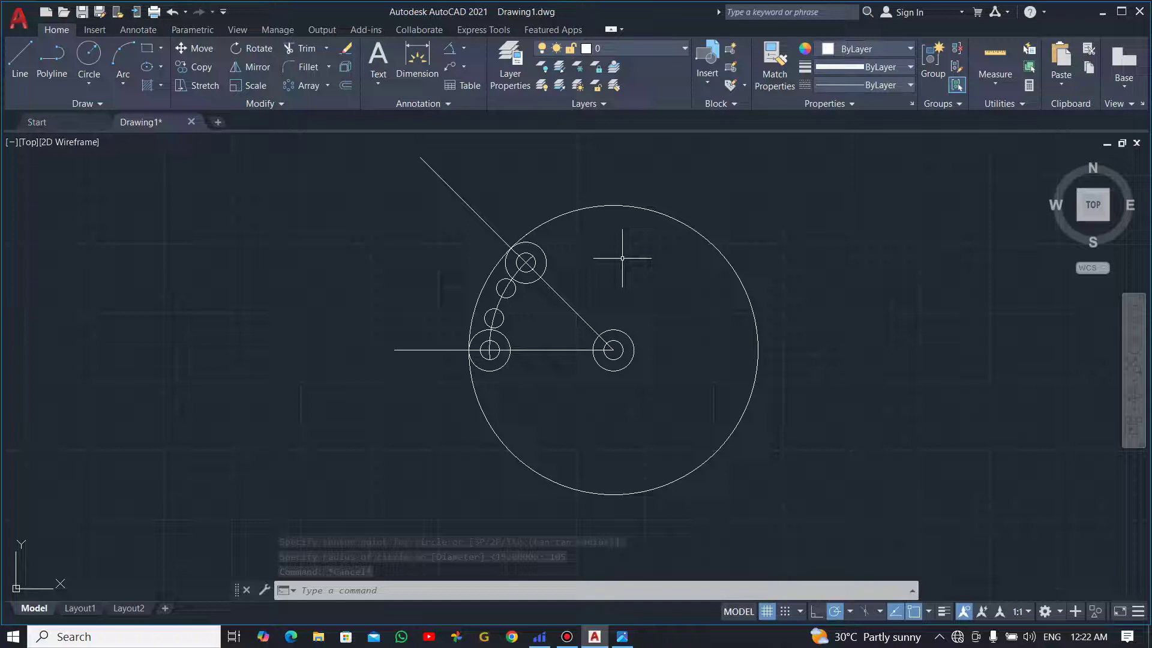
Trim the R105 circle down to its left arc.
click(300, 53)
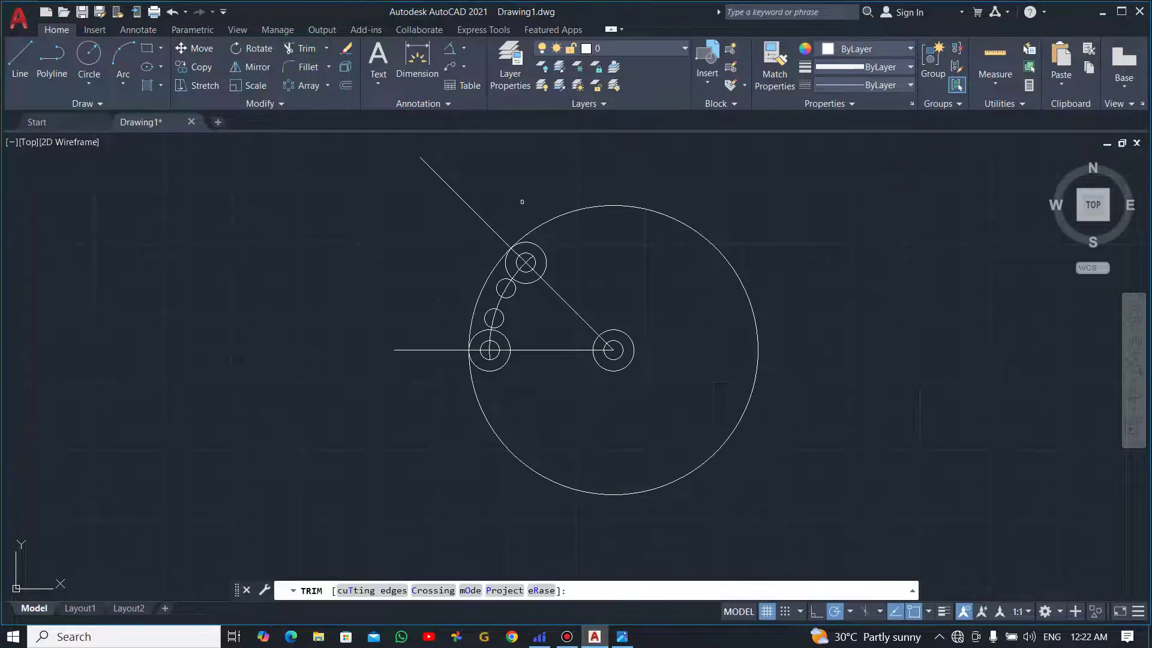
click(576, 210)
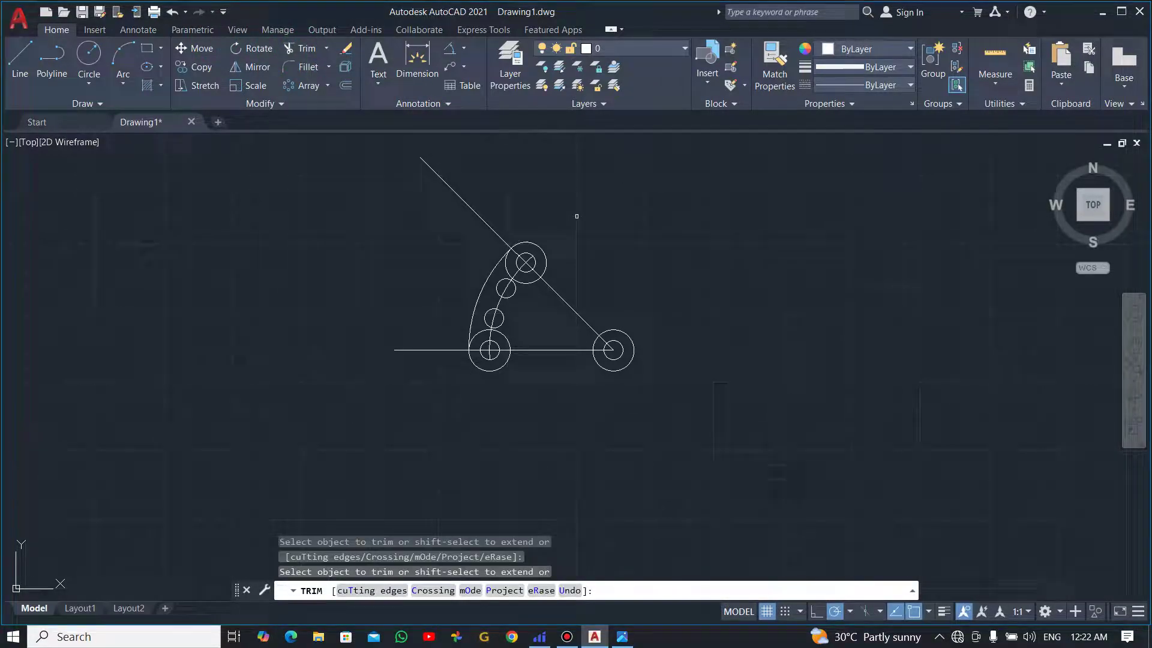
key(Escape)
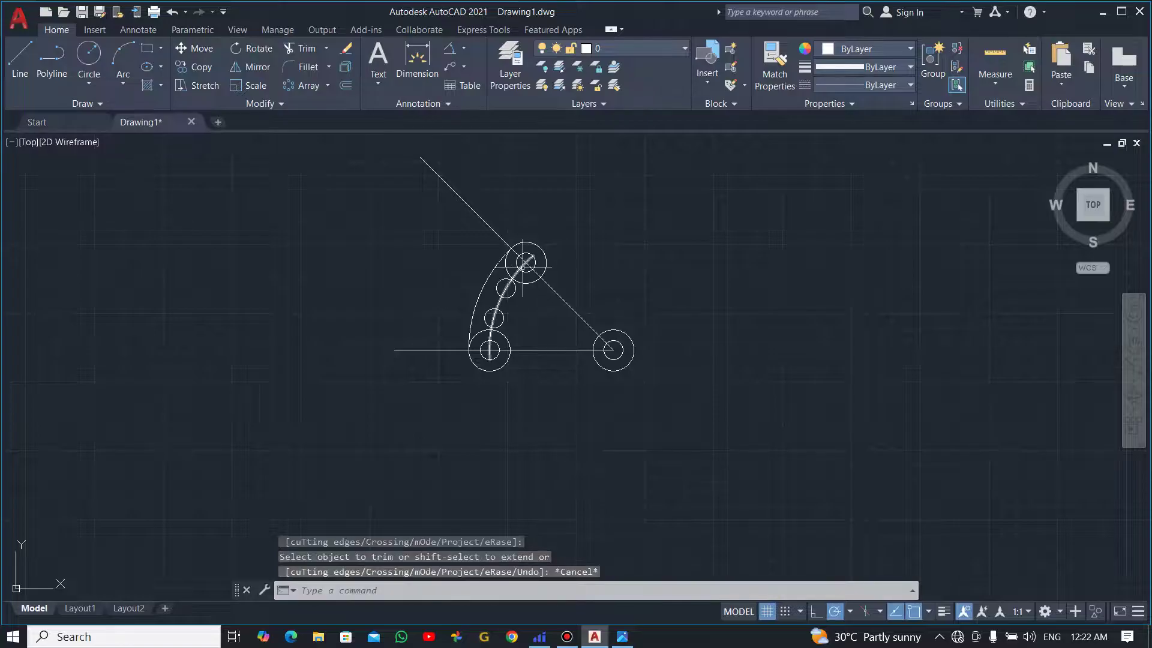
scroll(528, 282, down, 2)
scroll(504, 280, up, 4)
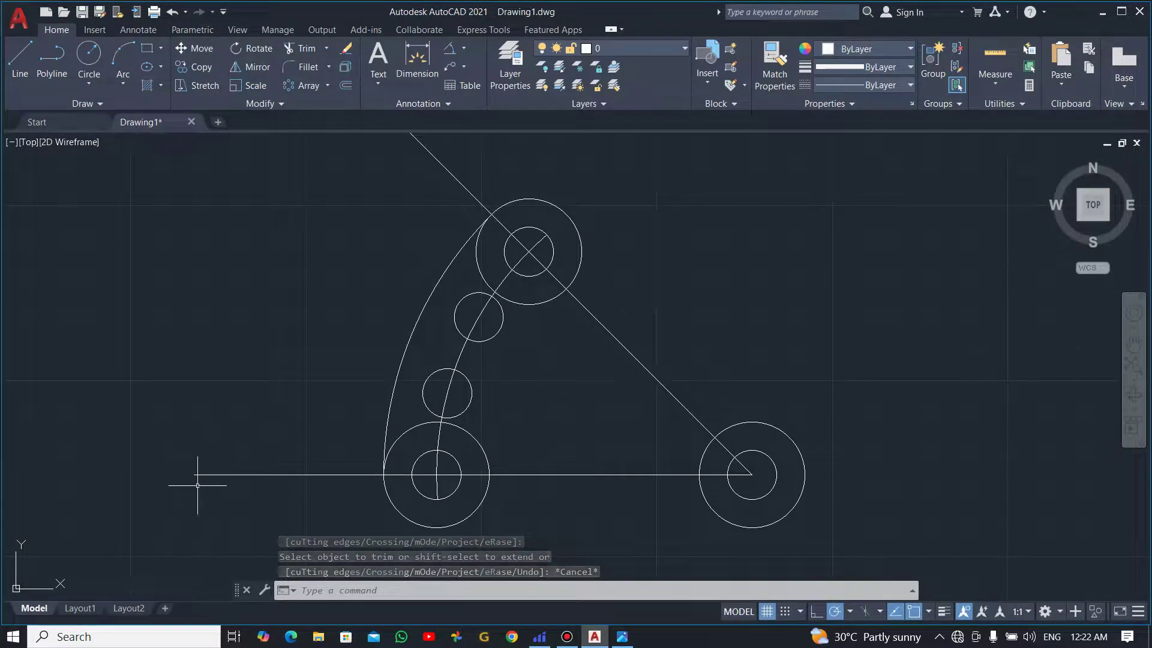
Cut the base line's overhang left of the lower-left circle, then view the reference drawing.
click(300, 49)
click(330, 474)
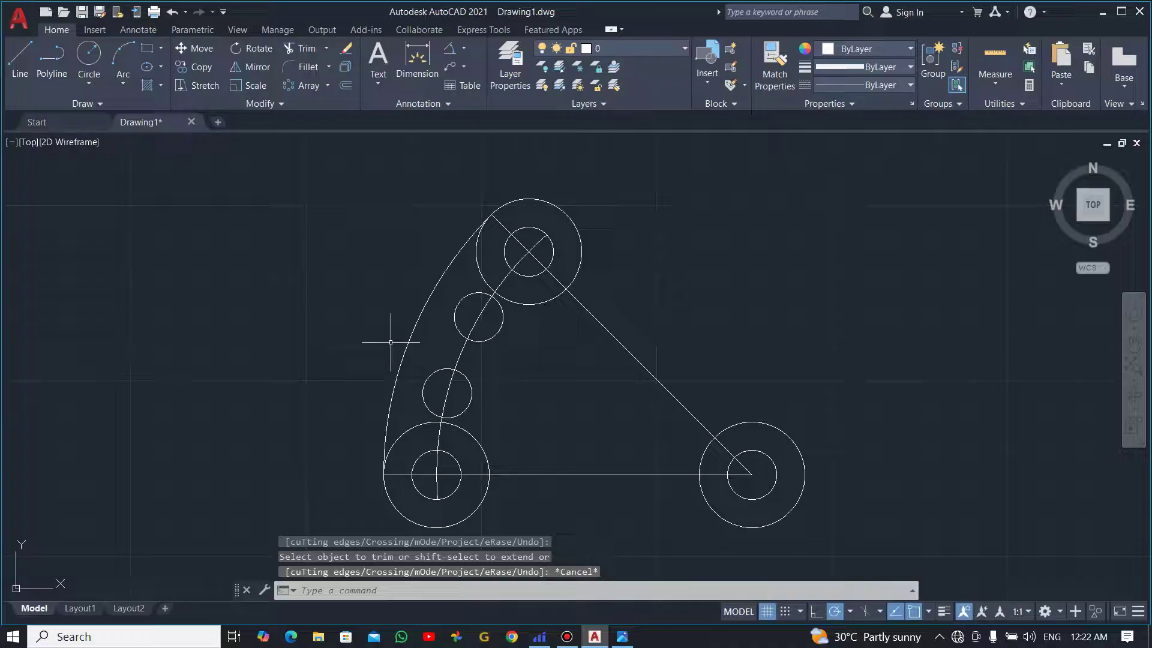
key(alt+Tab)
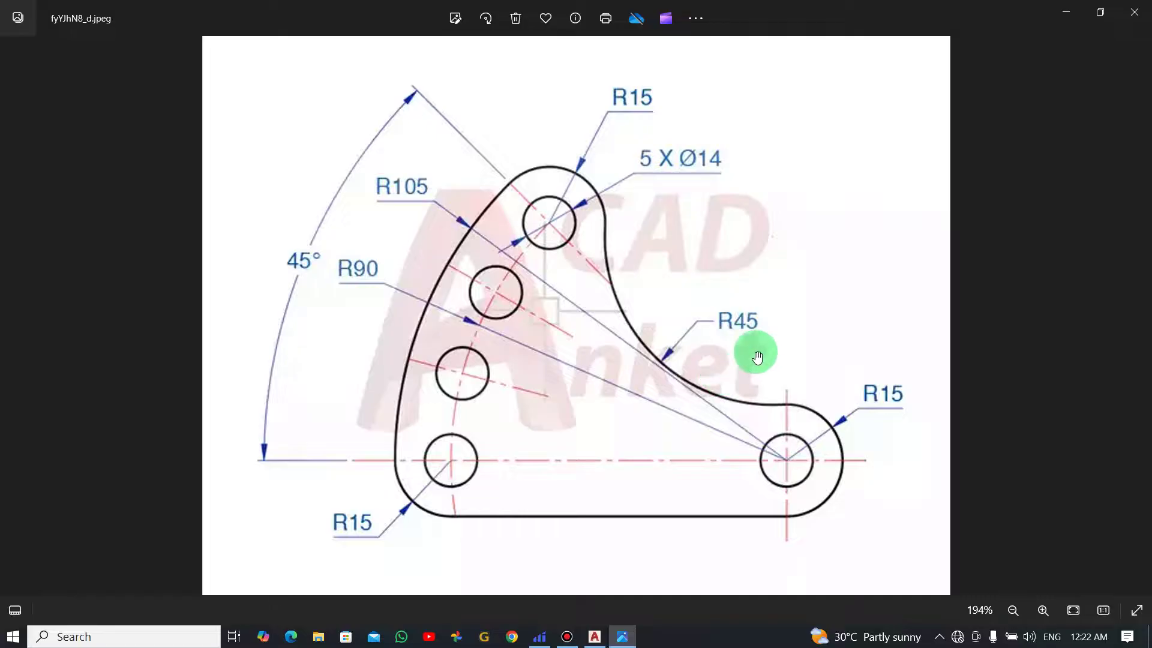
Draw a Tan, Tan, Radius circle of radius 45 tangent to the top and lower-right outer circles.
key(alt+Tab)
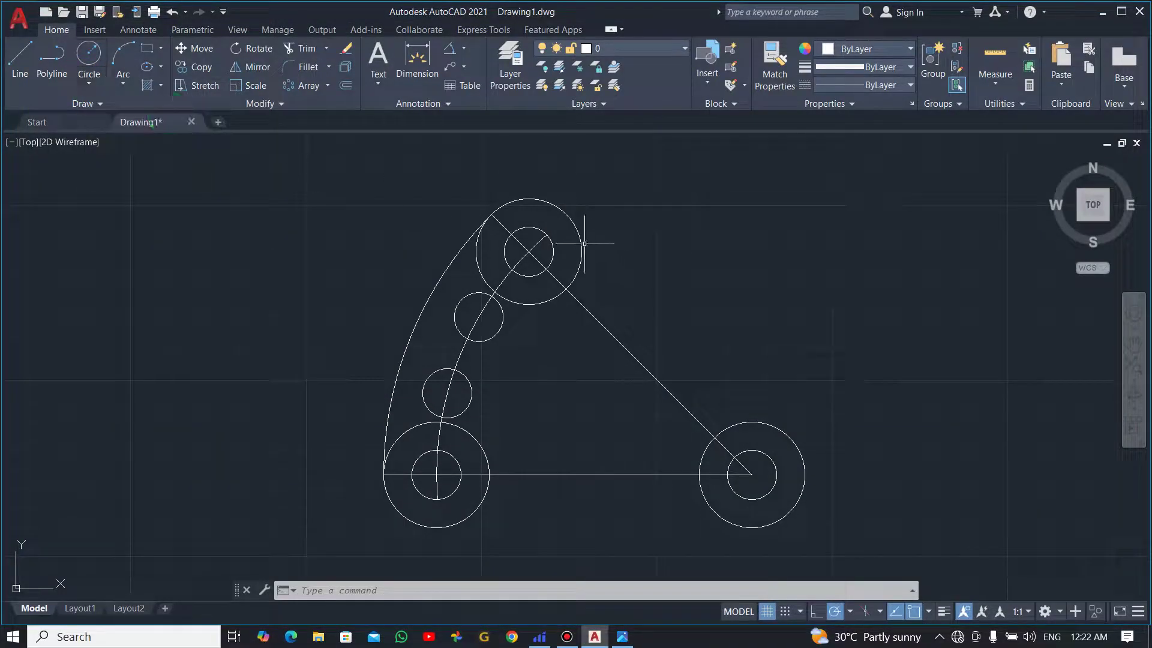
click(95, 86)
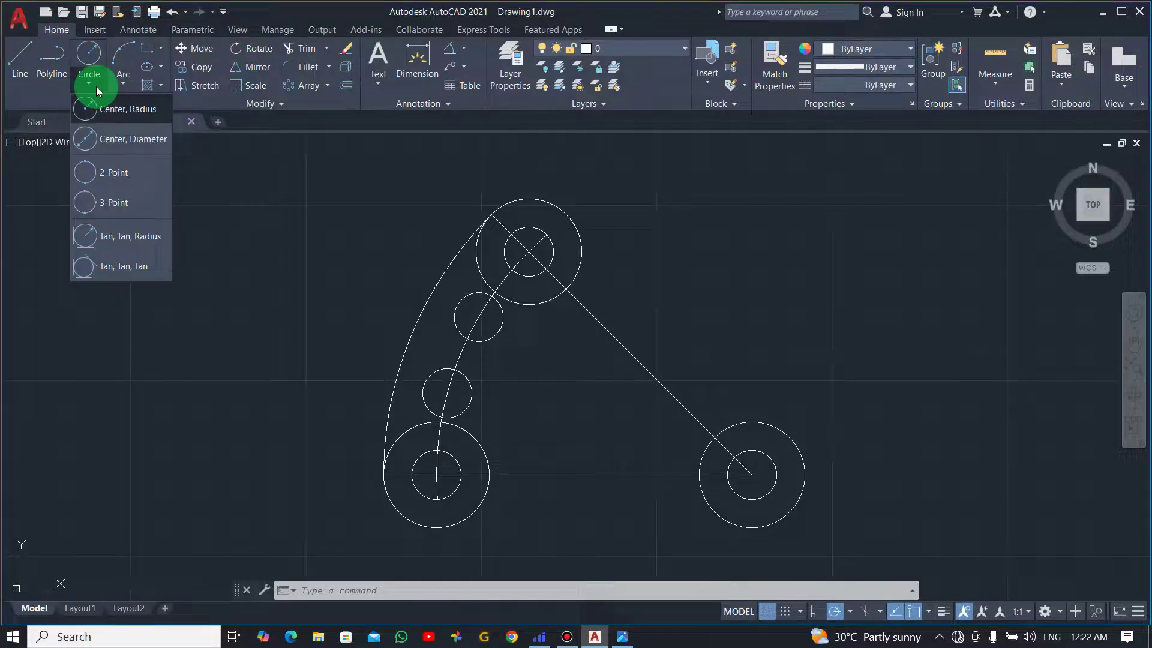
click(118, 239)
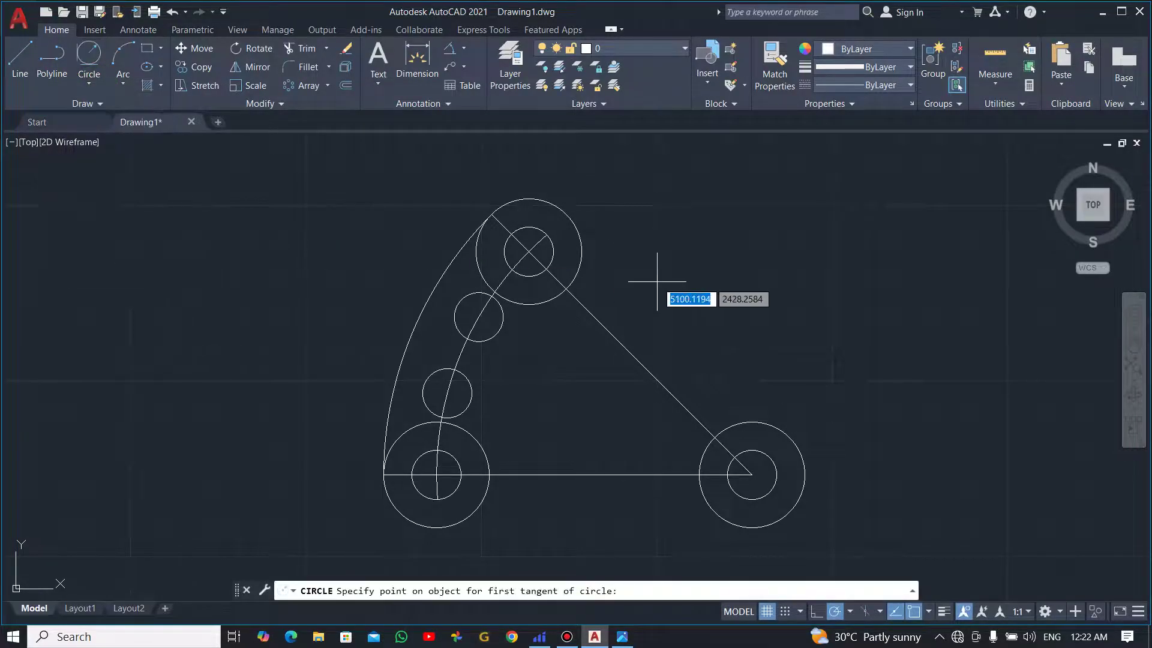
click(575, 256)
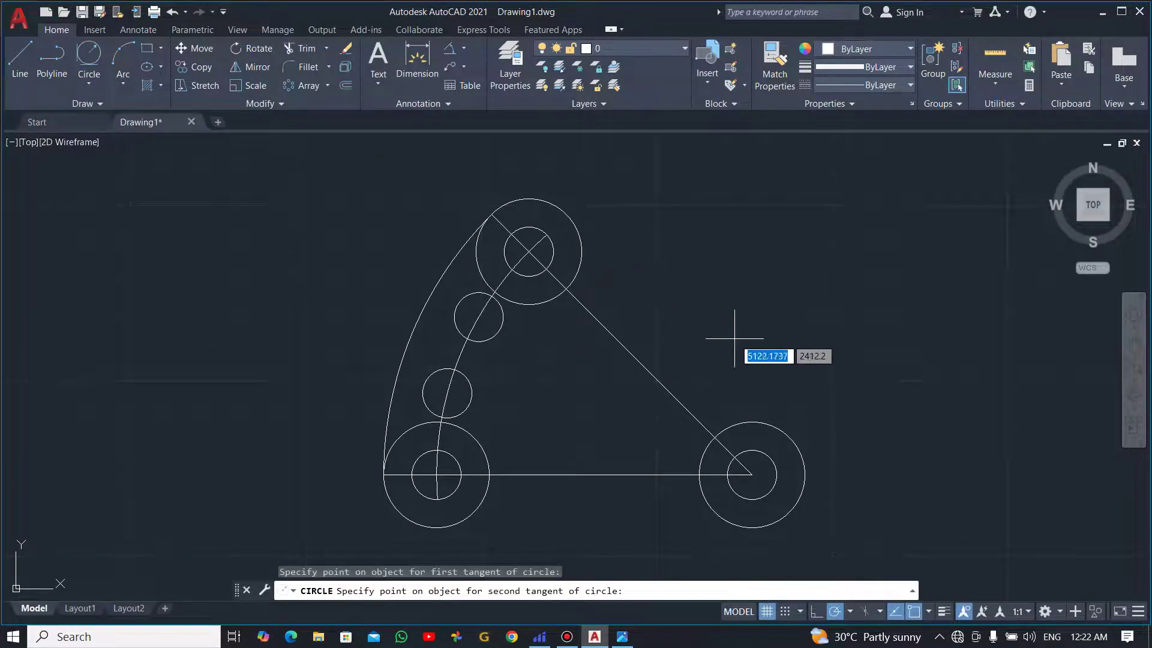
click(749, 414)
key(alt+Tab)
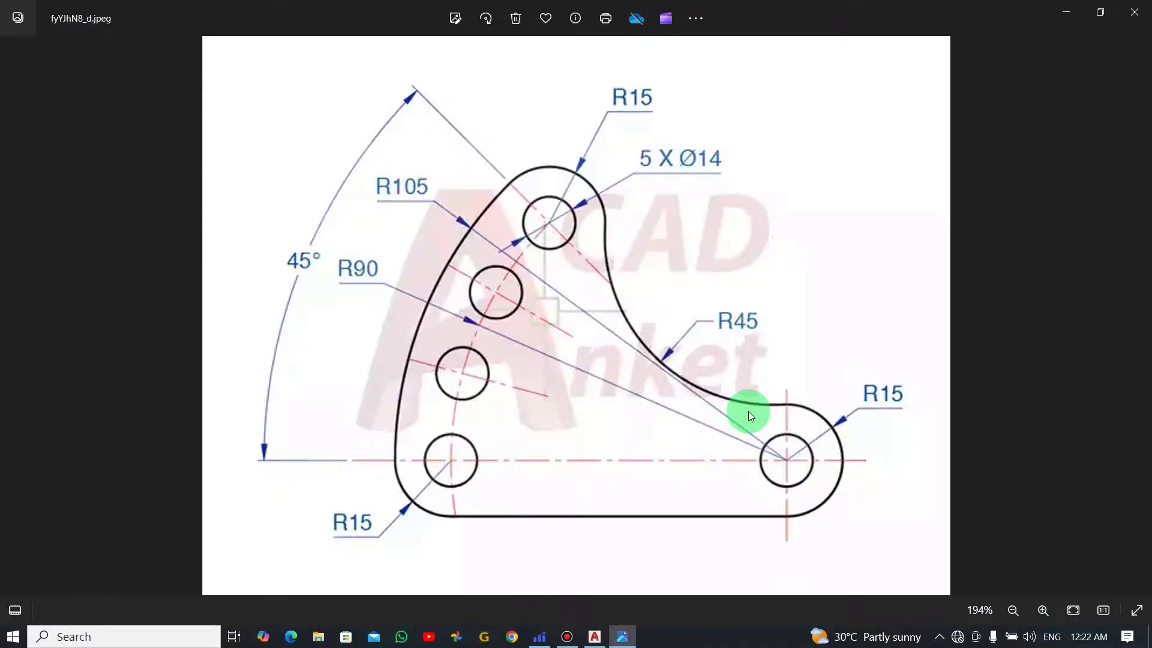
key(alt+Tab)
text(45)
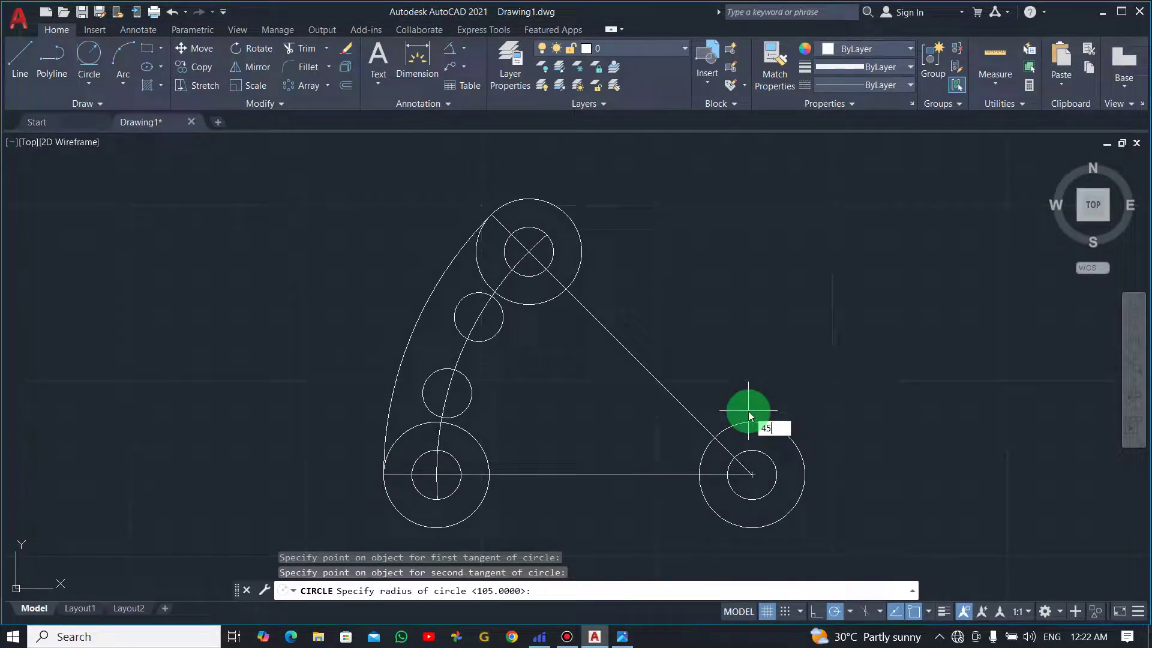
key(Return)
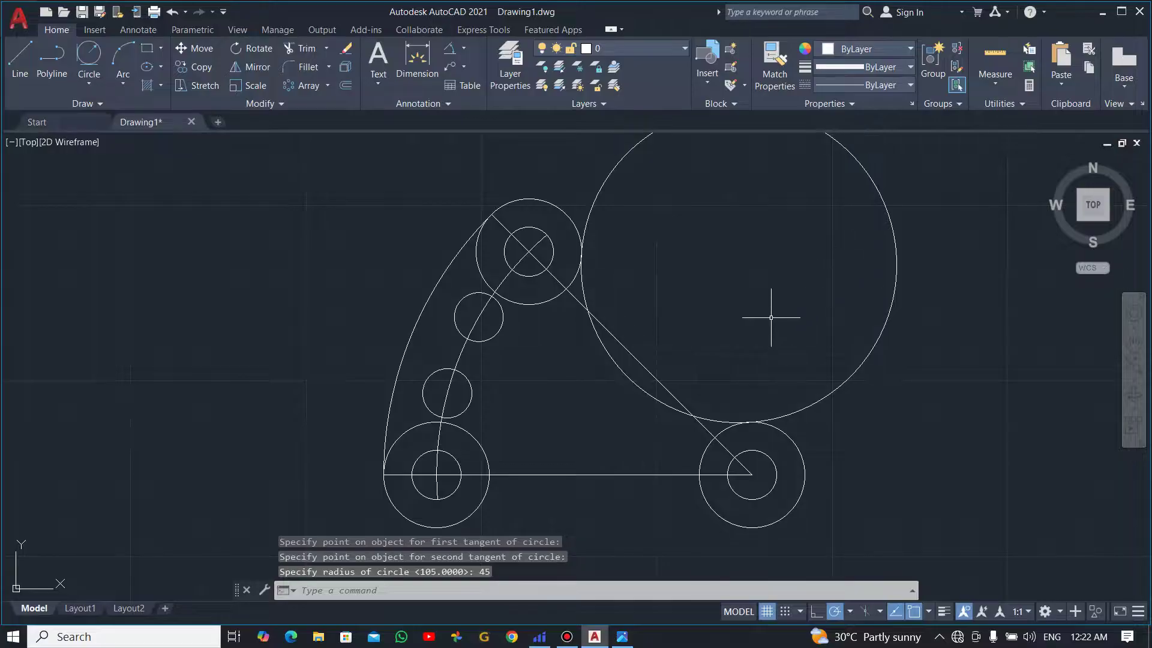
key(alt+Tab)
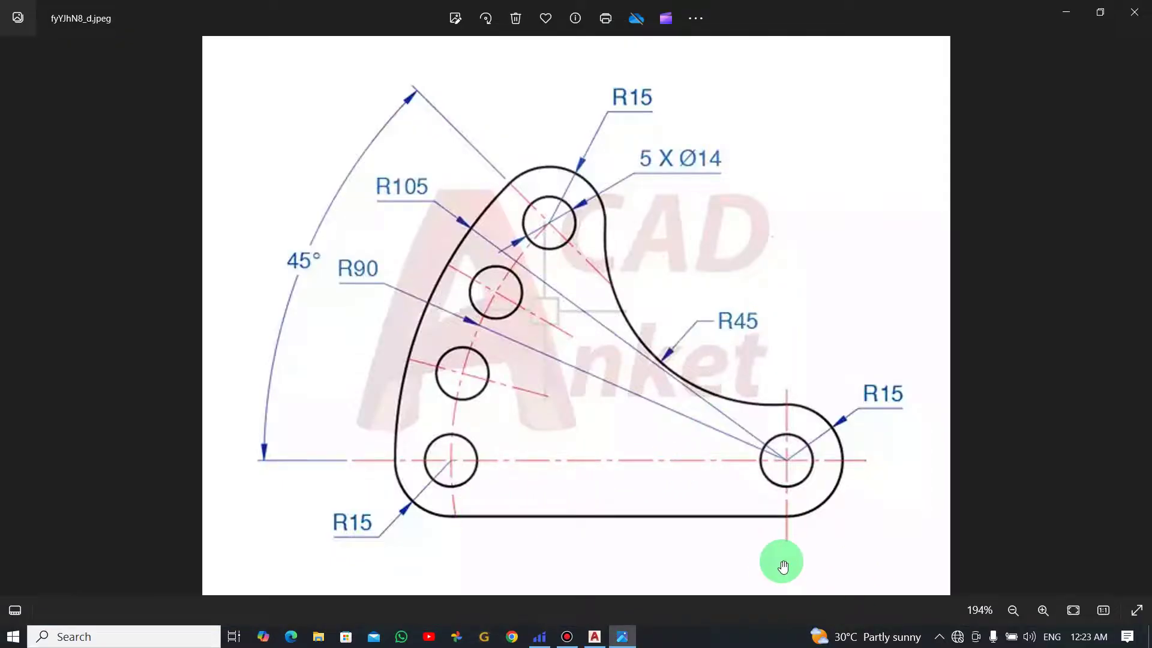
key(alt+Tab)
scroll(509, 522, up, 1)
scroll(487, 523, down, 2)
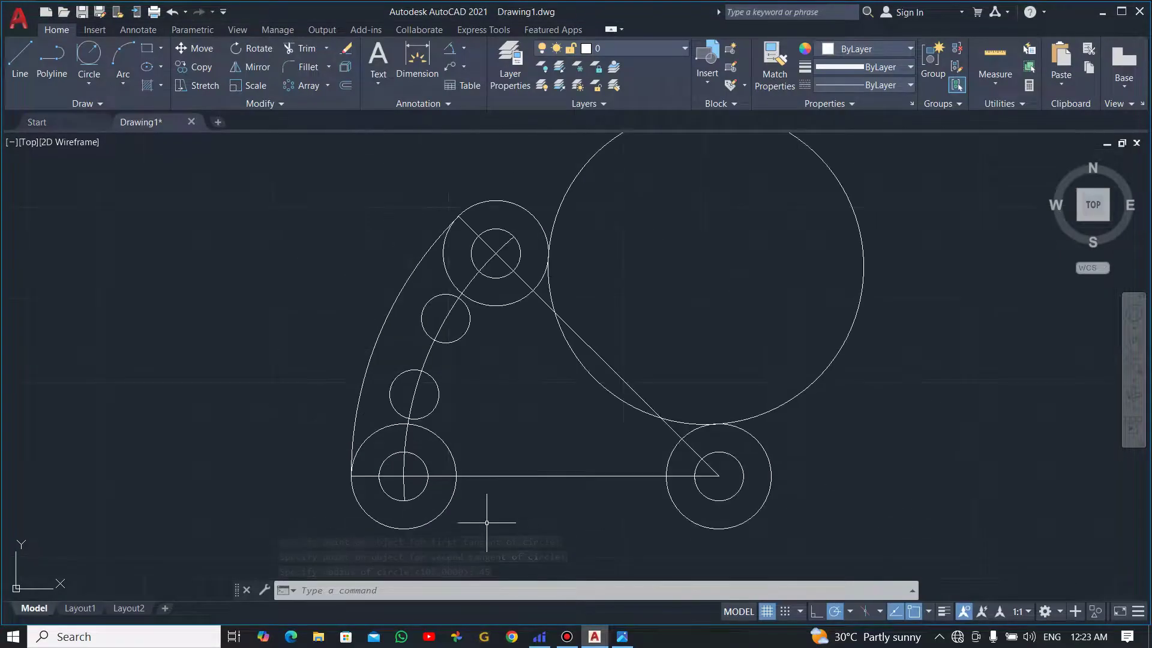
Draw the straight bottom edge between the bottoms of the two lower circles.
middle_drag(525, 519, 586, 394)
click(27, 57)
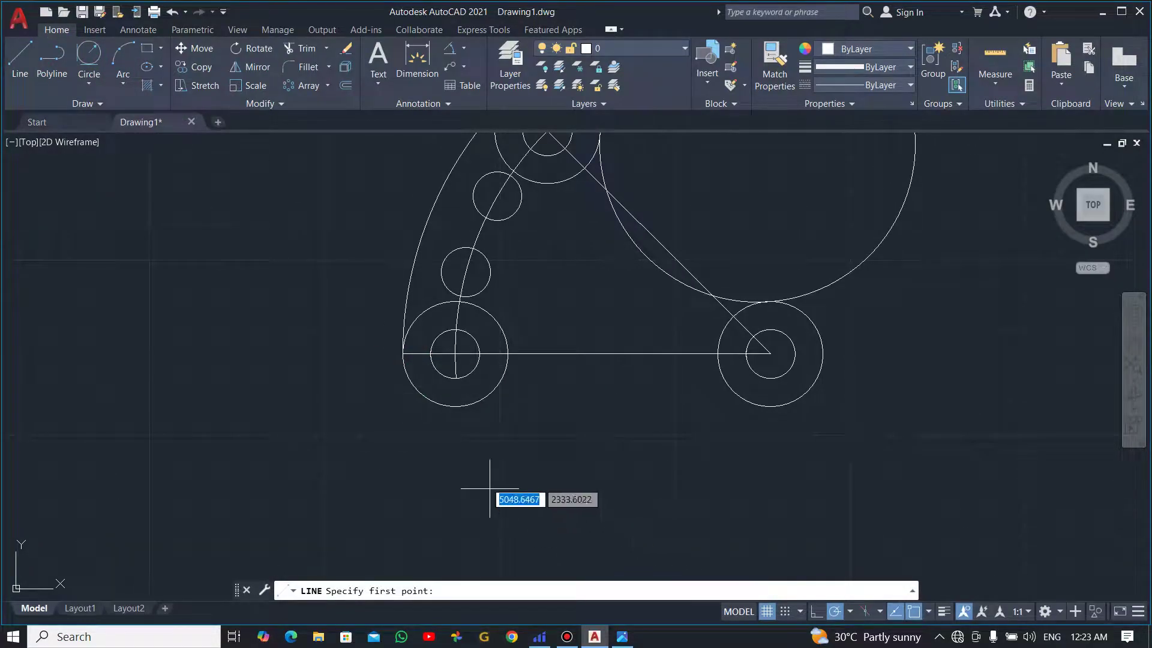
click(455, 406)
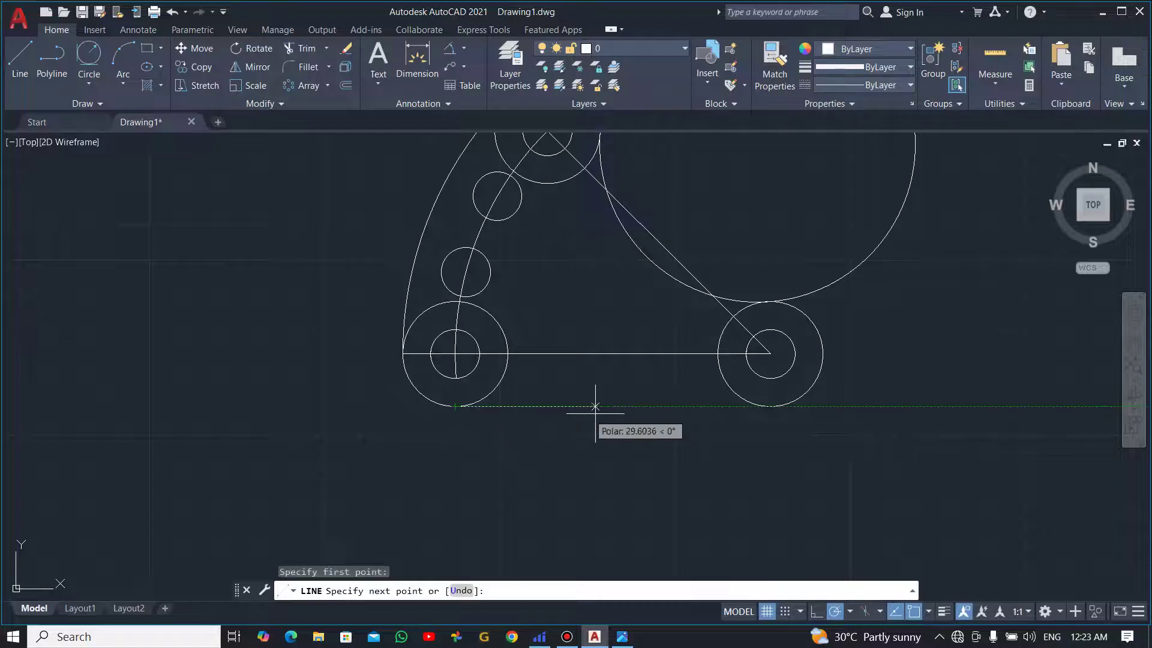
click(770, 407)
key(Escape)
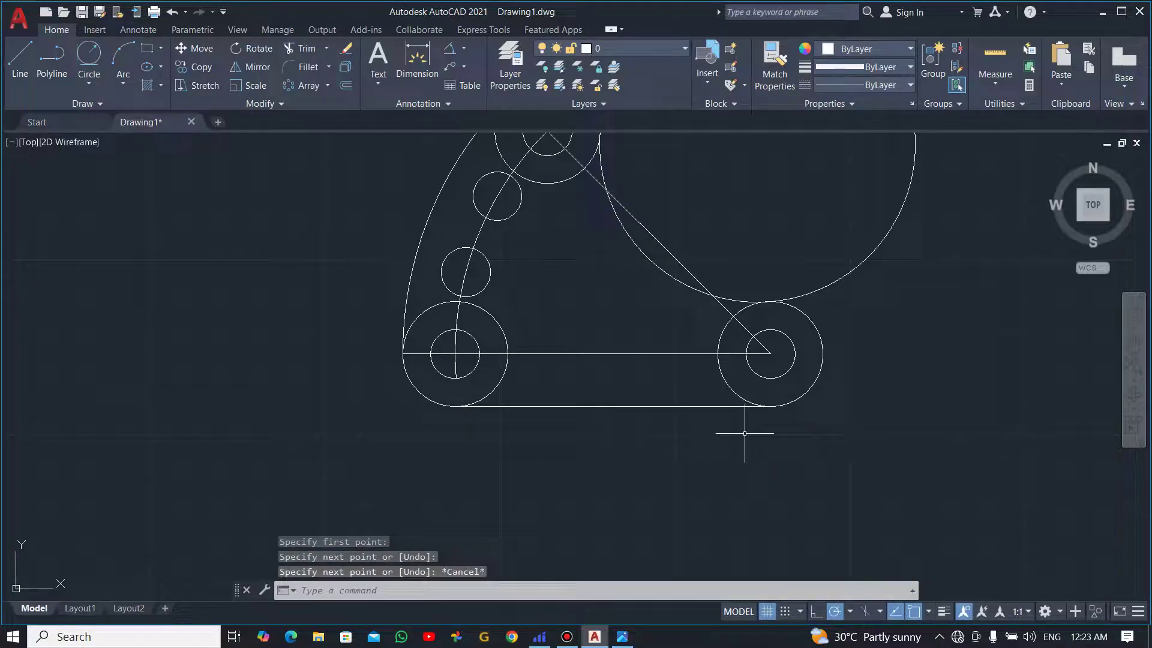
scroll(637, 330, down, 2)
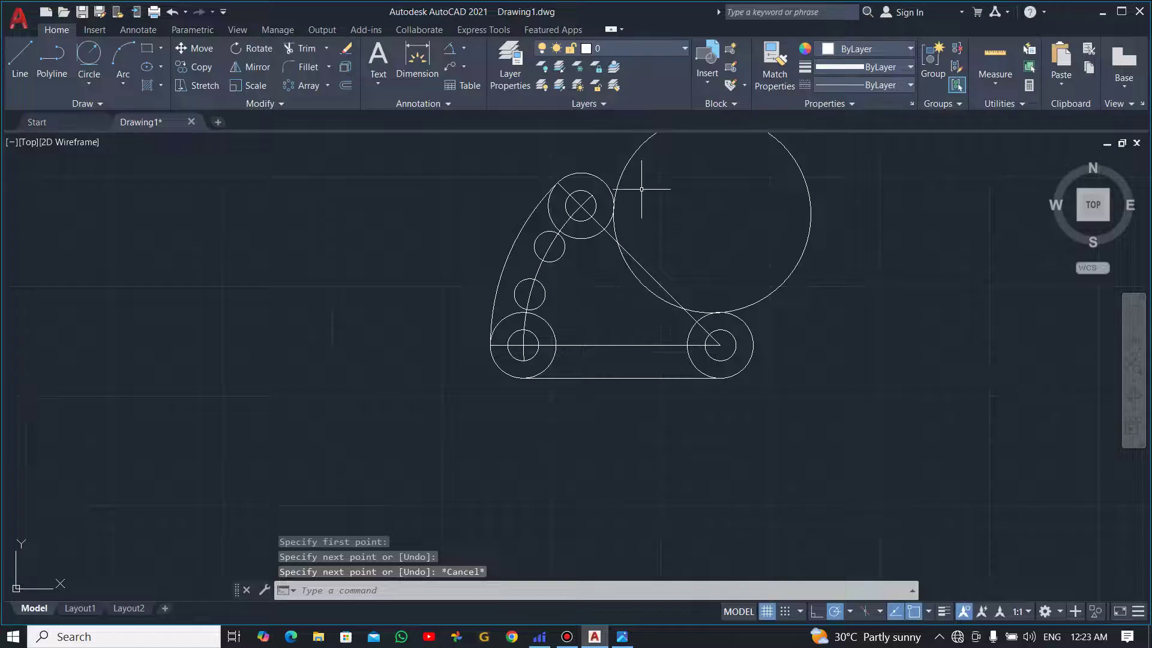
Trim the outer part of the R45 circle with TR, leaving the concave fillet arc.
text(tr)
key(Return)
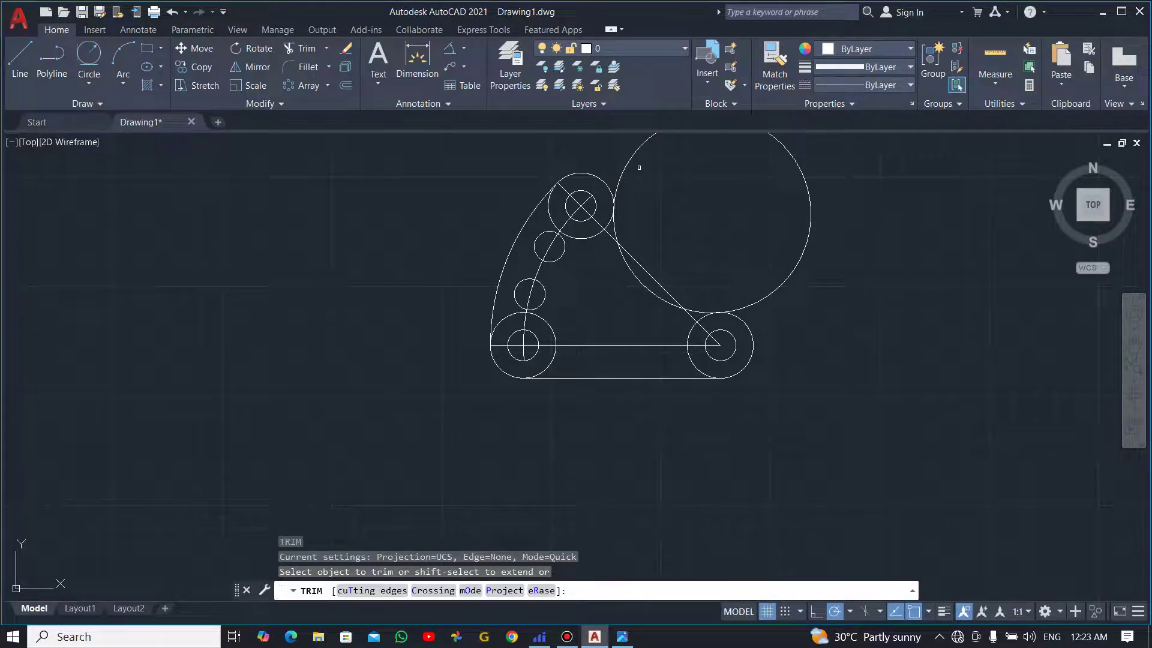
click(625, 156)
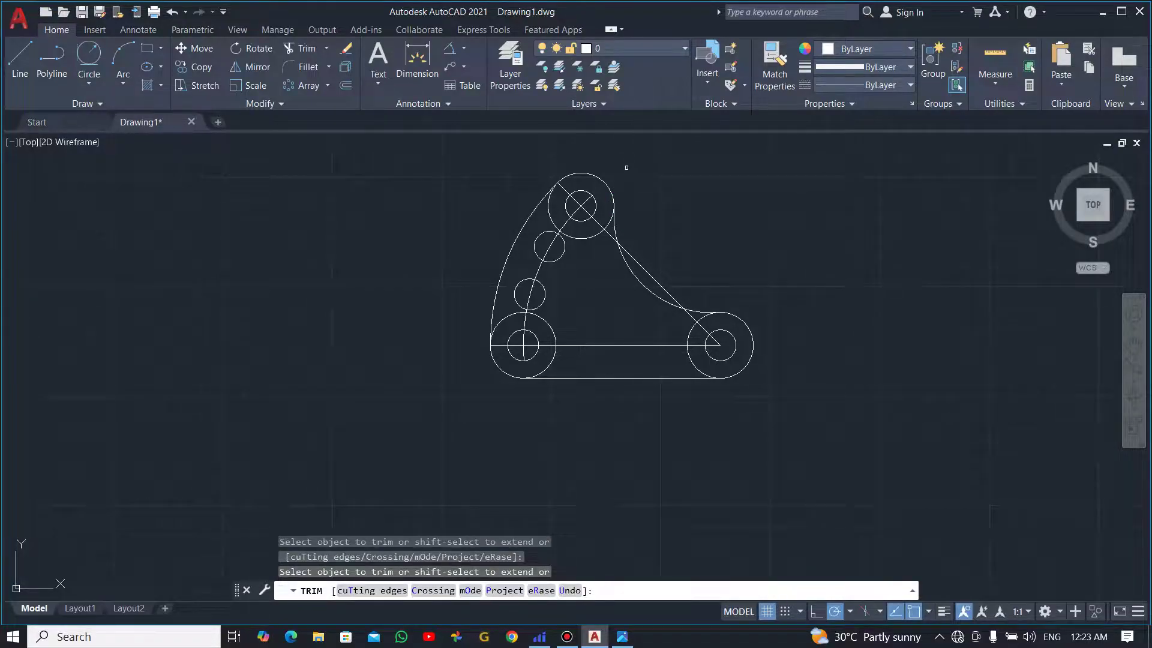
key(Escape)
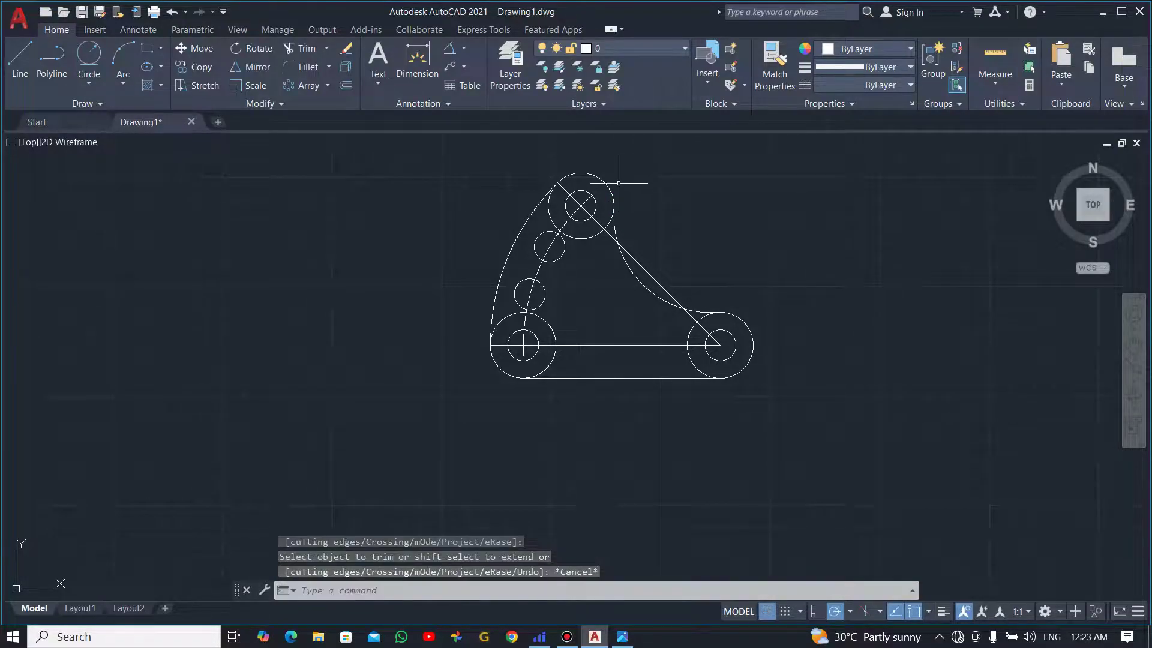
Delete the diagonal, curved and horizontal construction lines.
click(594, 221)
key(Delete)
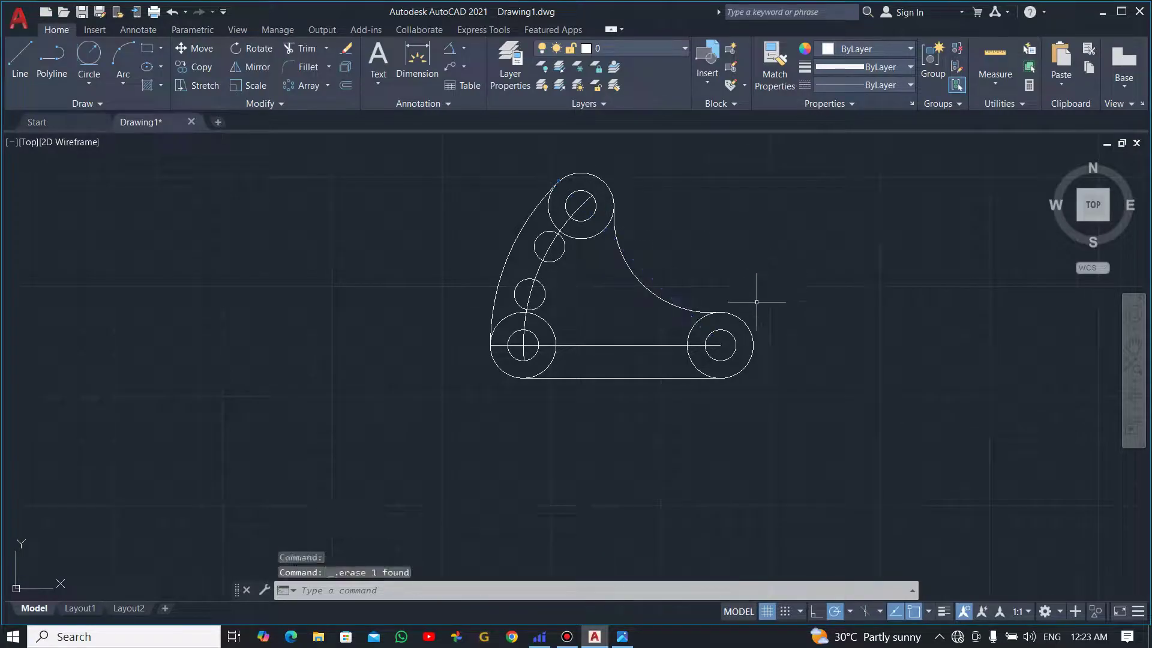
click(547, 255)
key(Delete)
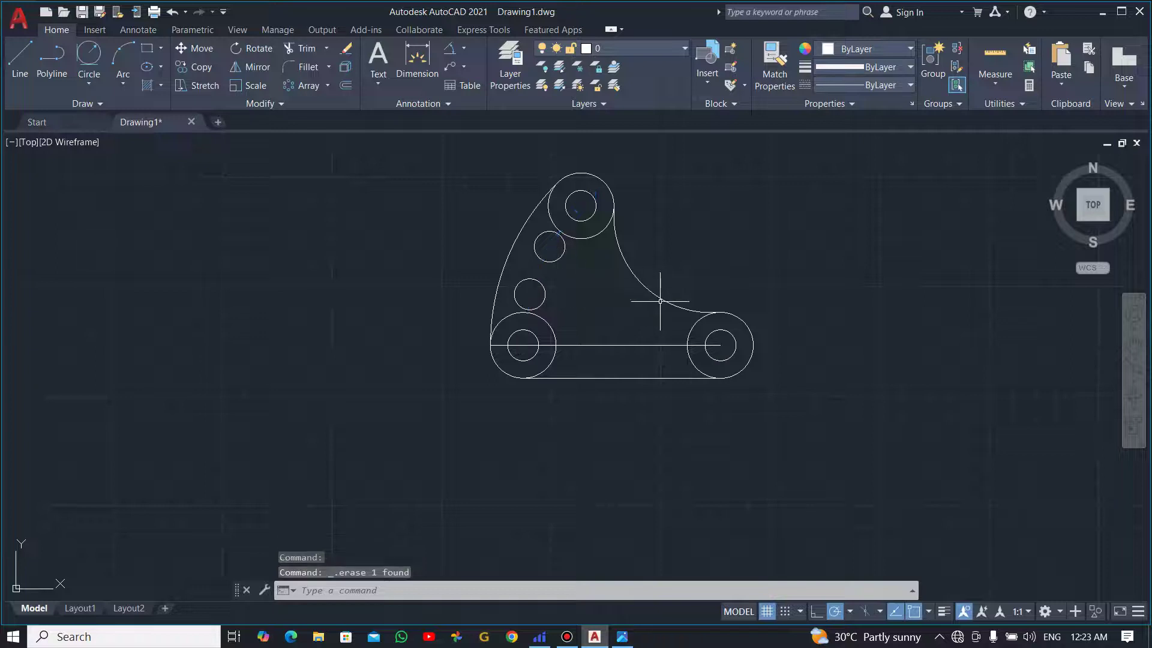
click(614, 345)
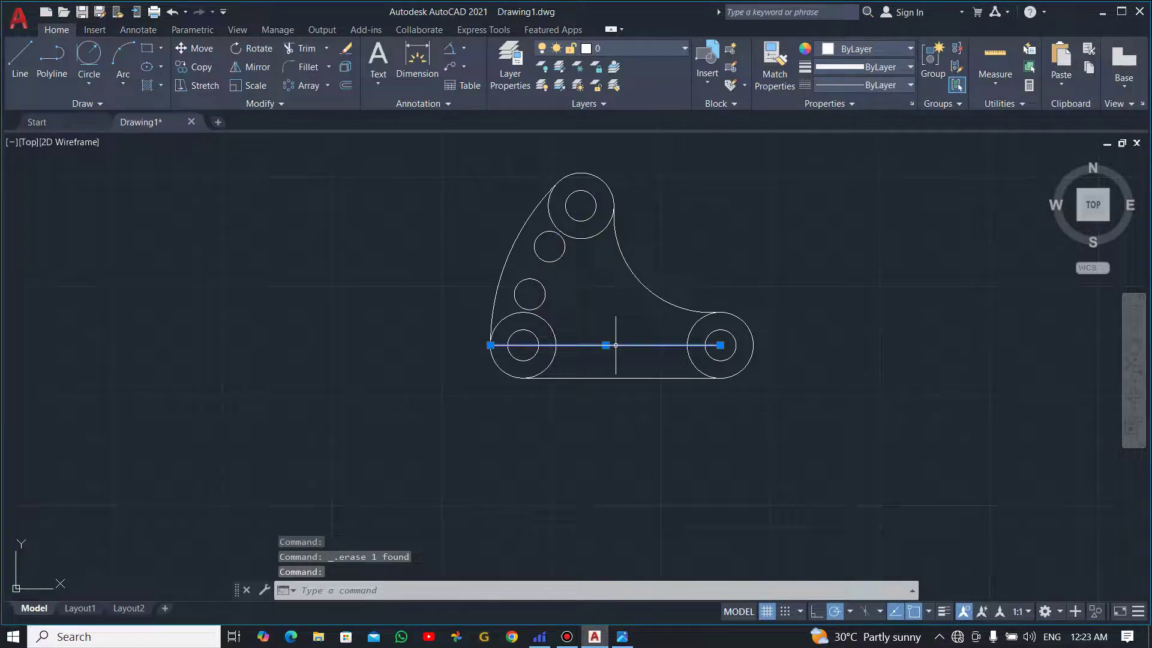
key(Delete)
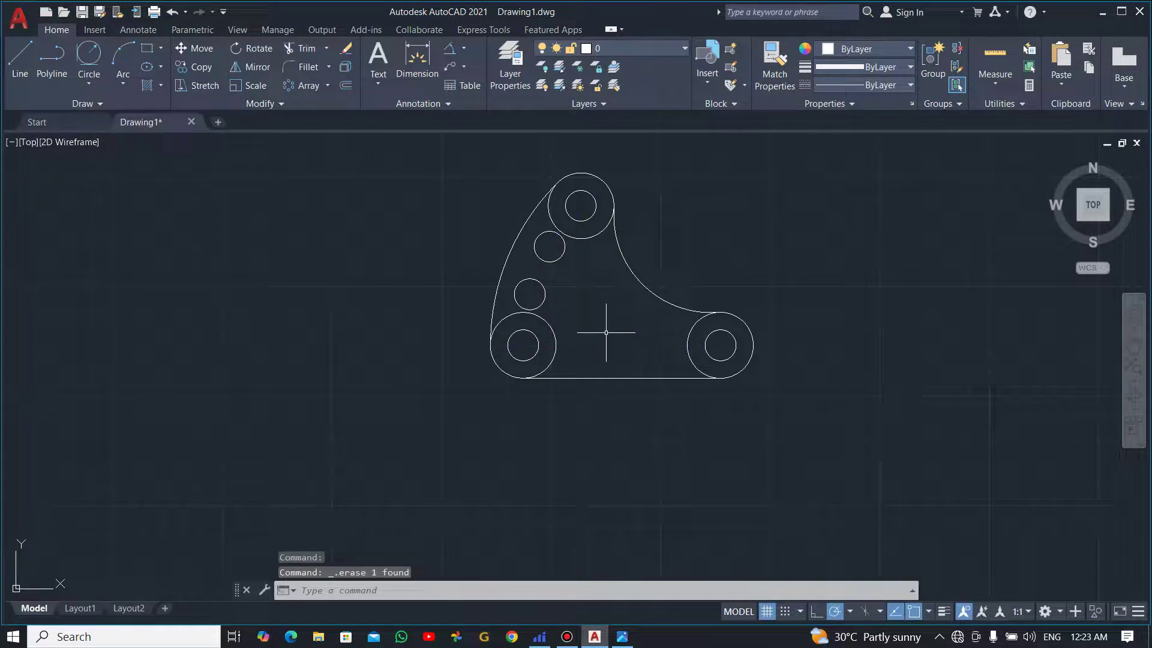
Trim the inner R15 circle segments with TR and check the outline against the reference.
text(tr)
key(Return)
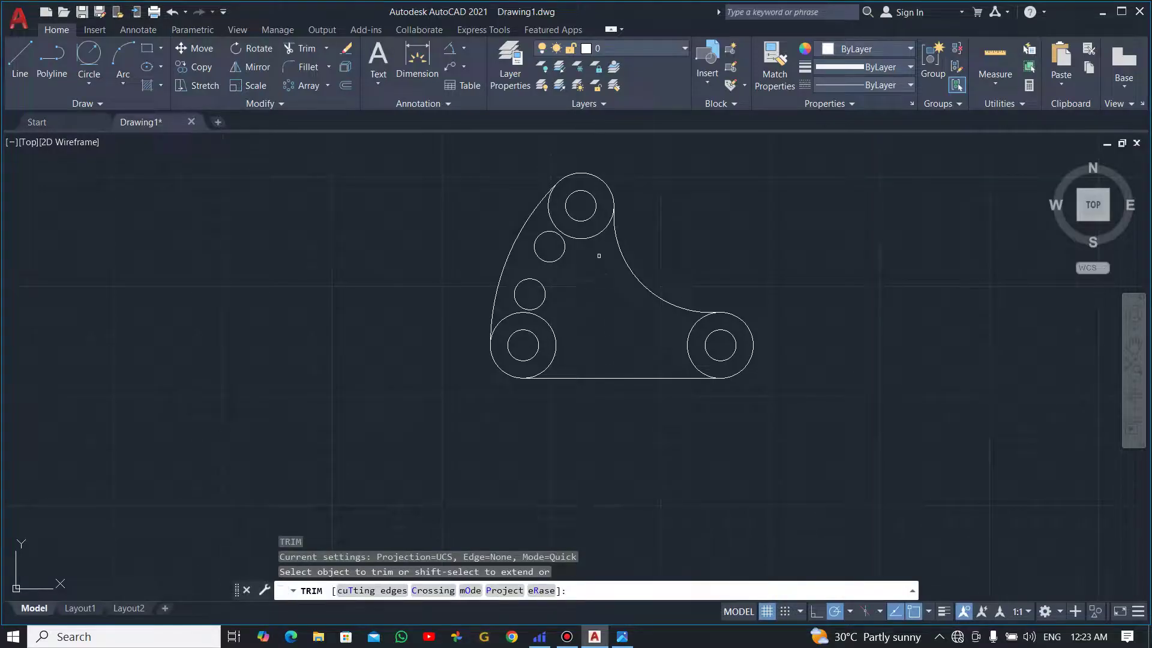
click(596, 238)
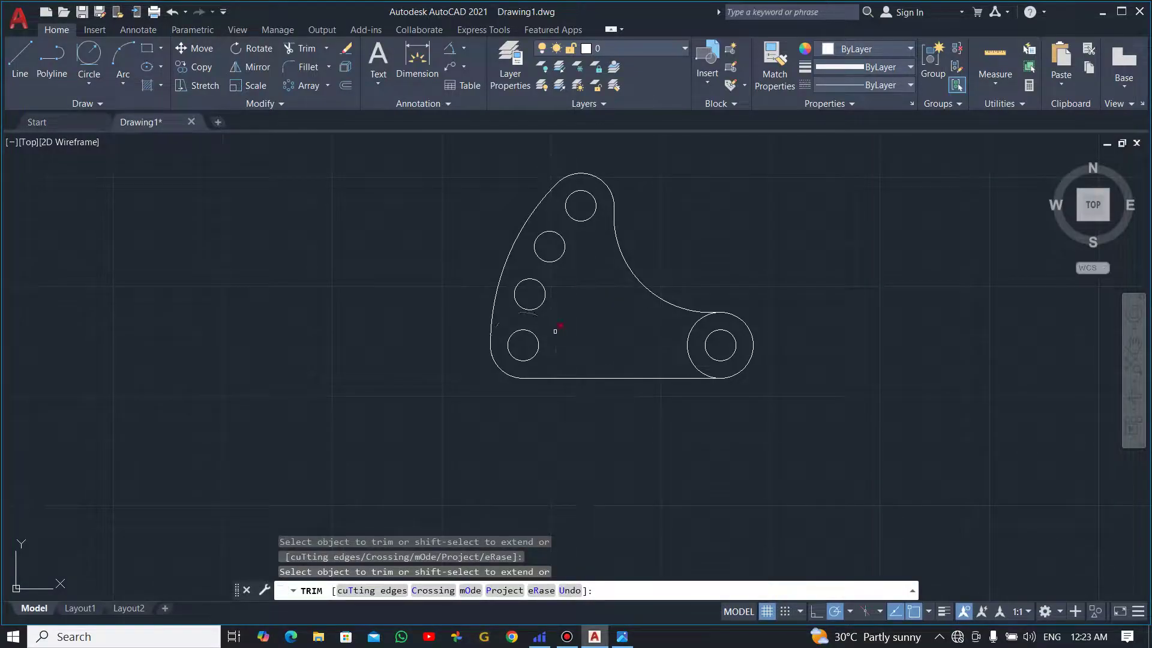
key(alt+Tab)
key(alt+Tab)
key(Escape)
scroll(627, 182, up, 2)
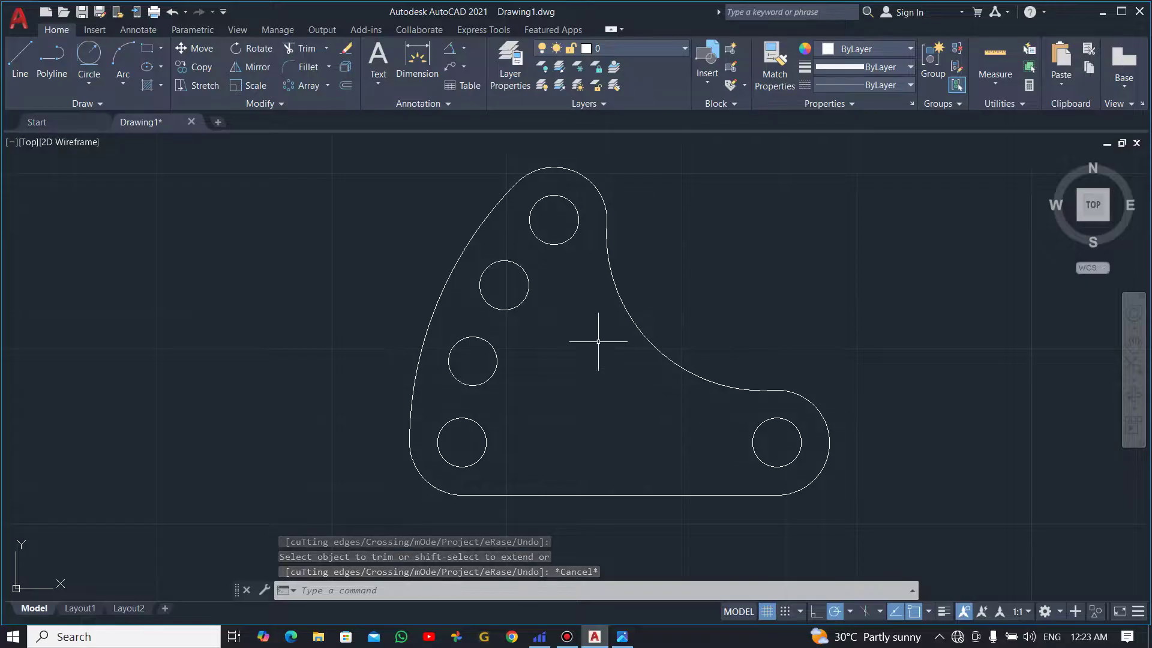
key(alt+Tab)
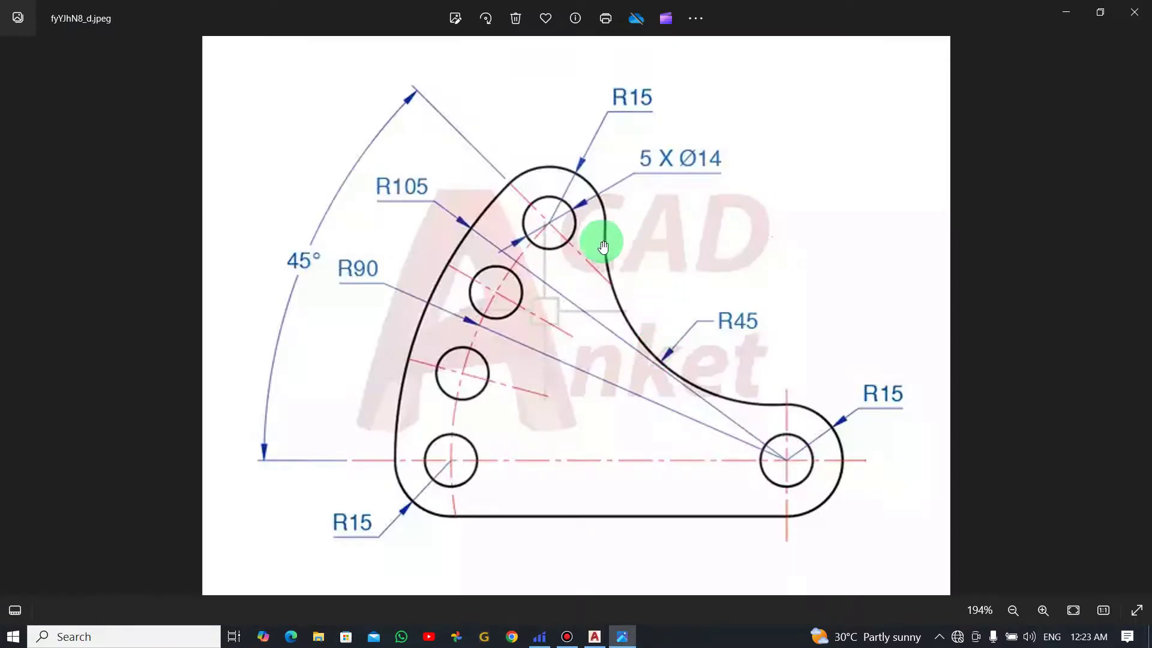
key(alt+Tab)
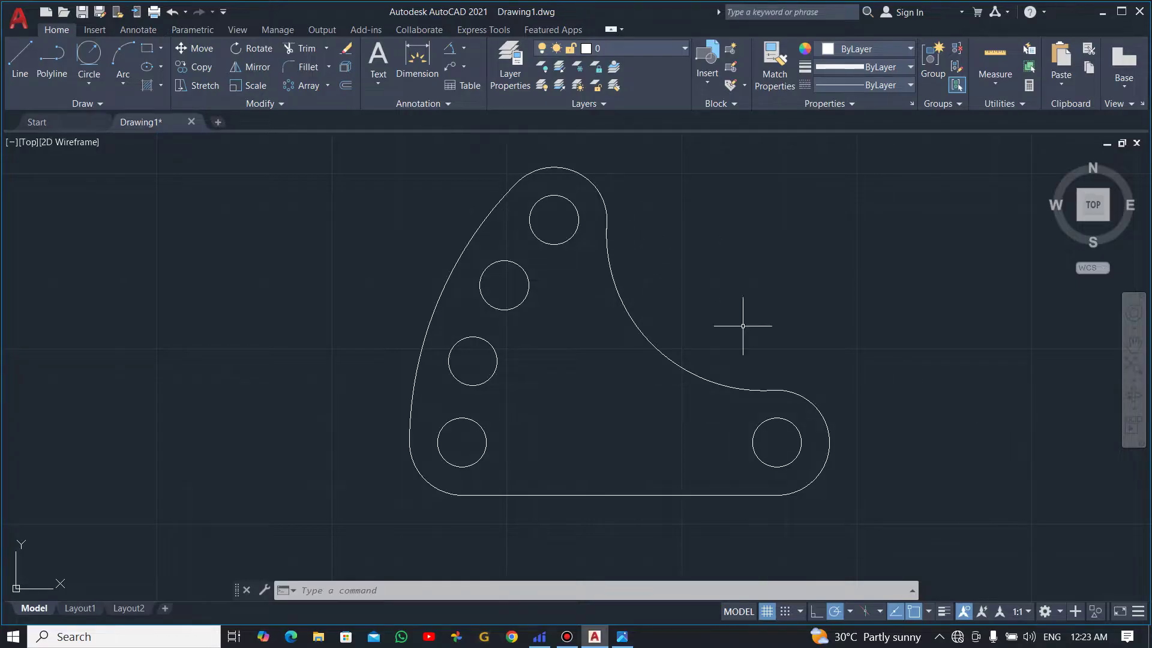
Turn on Show/Hide Lineweight so the bracket outline and holes display thick.
click(942, 612)
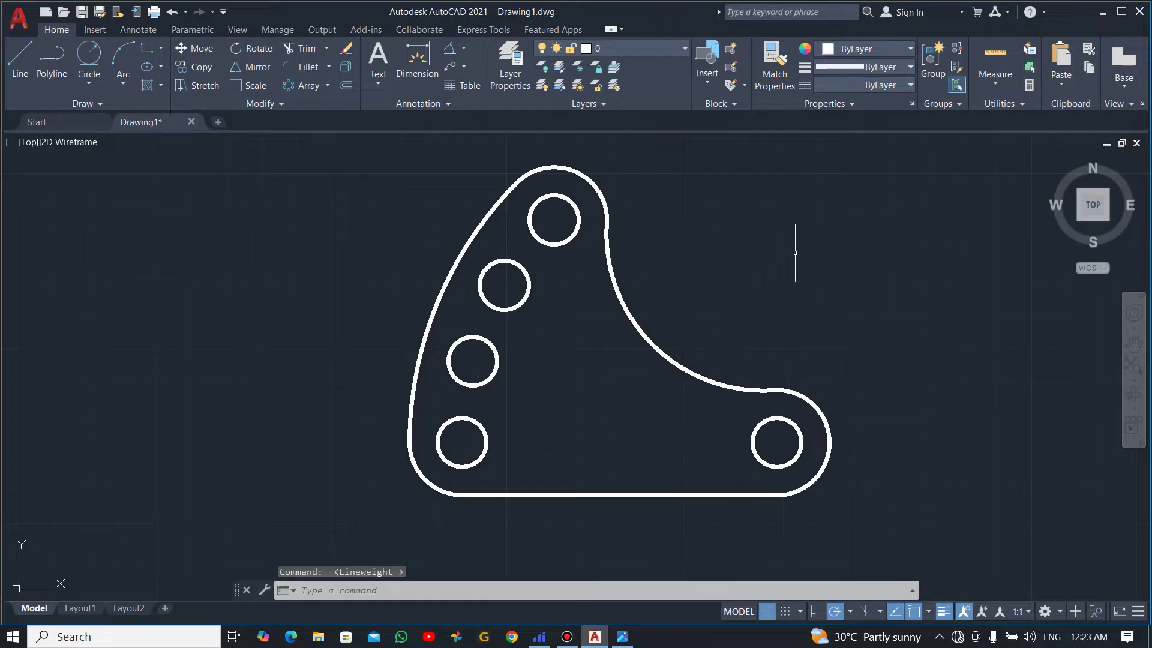